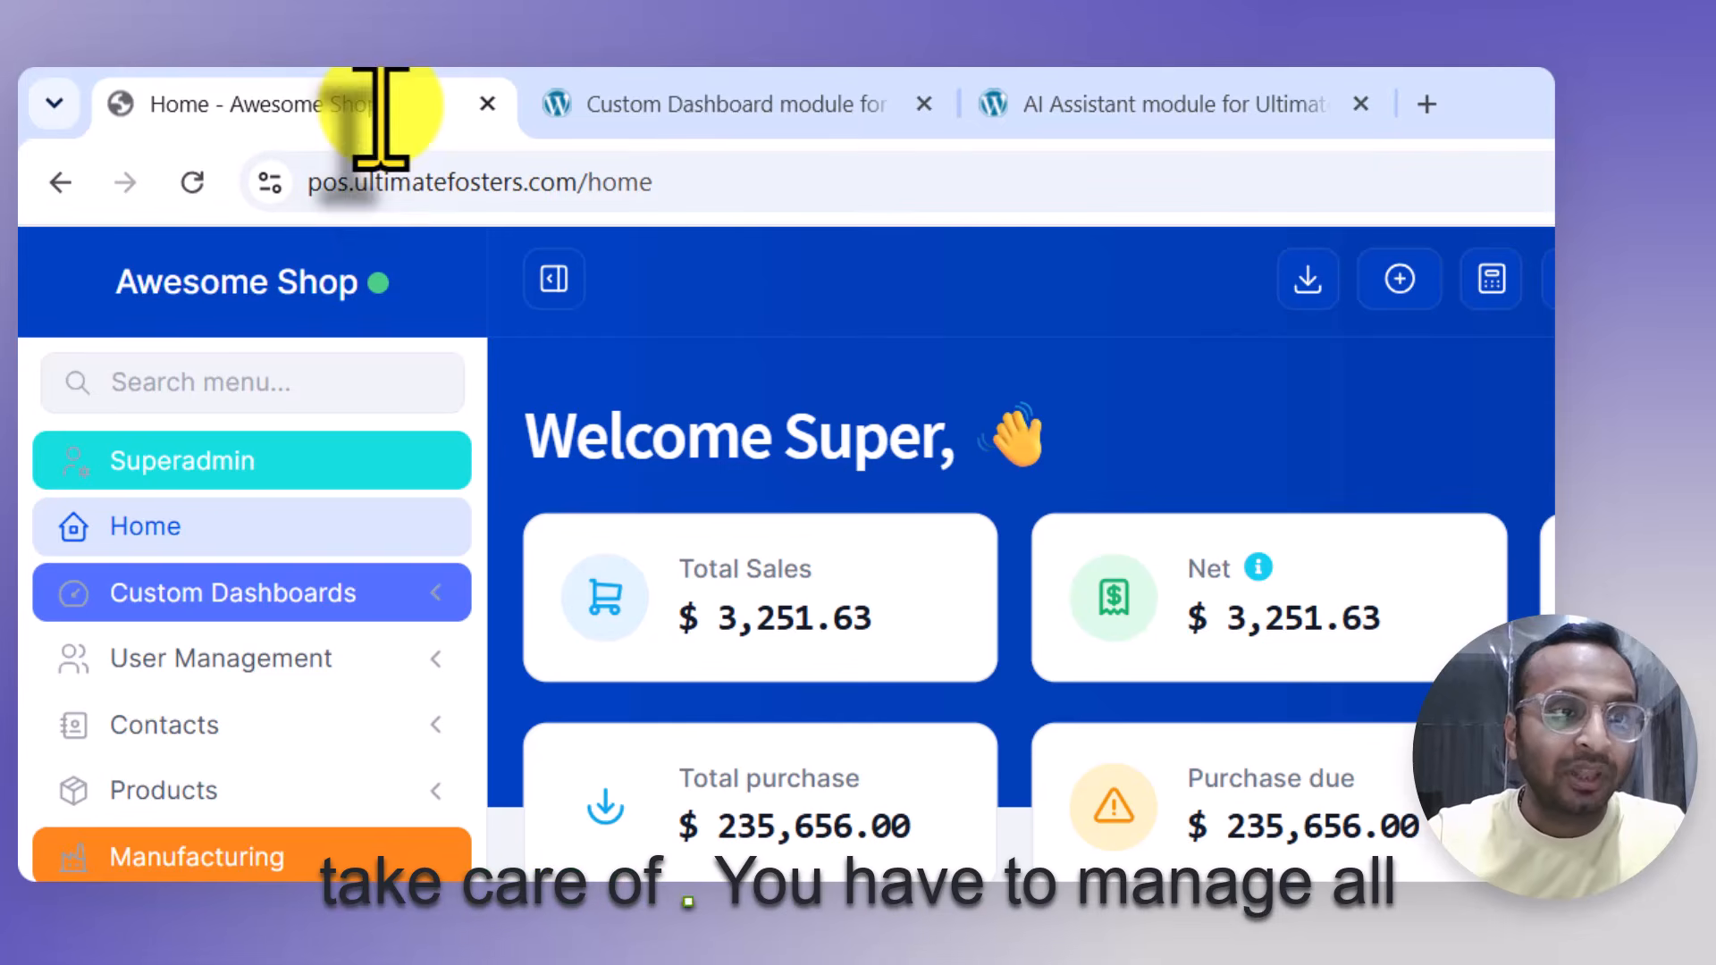
Look through the sidebar menu, expanding User Management and Contacts and reviewing the remaining sections and installed modules.
left_click(332, 662)
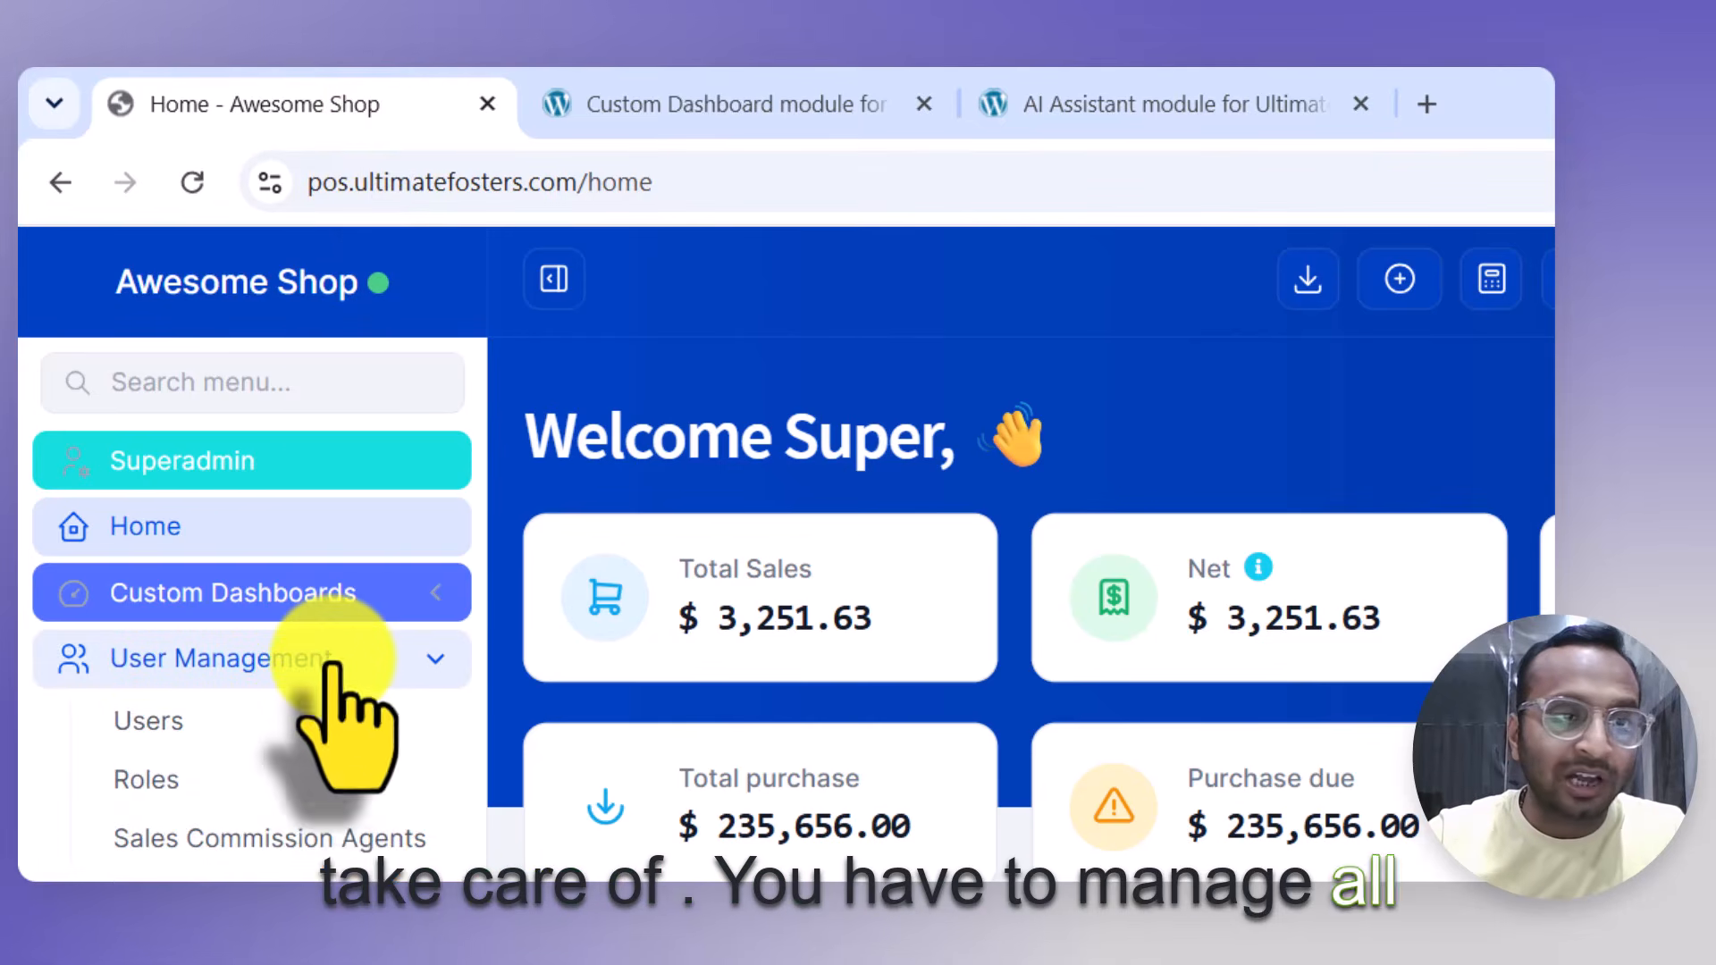
left_click(329, 672)
left_click(293, 726)
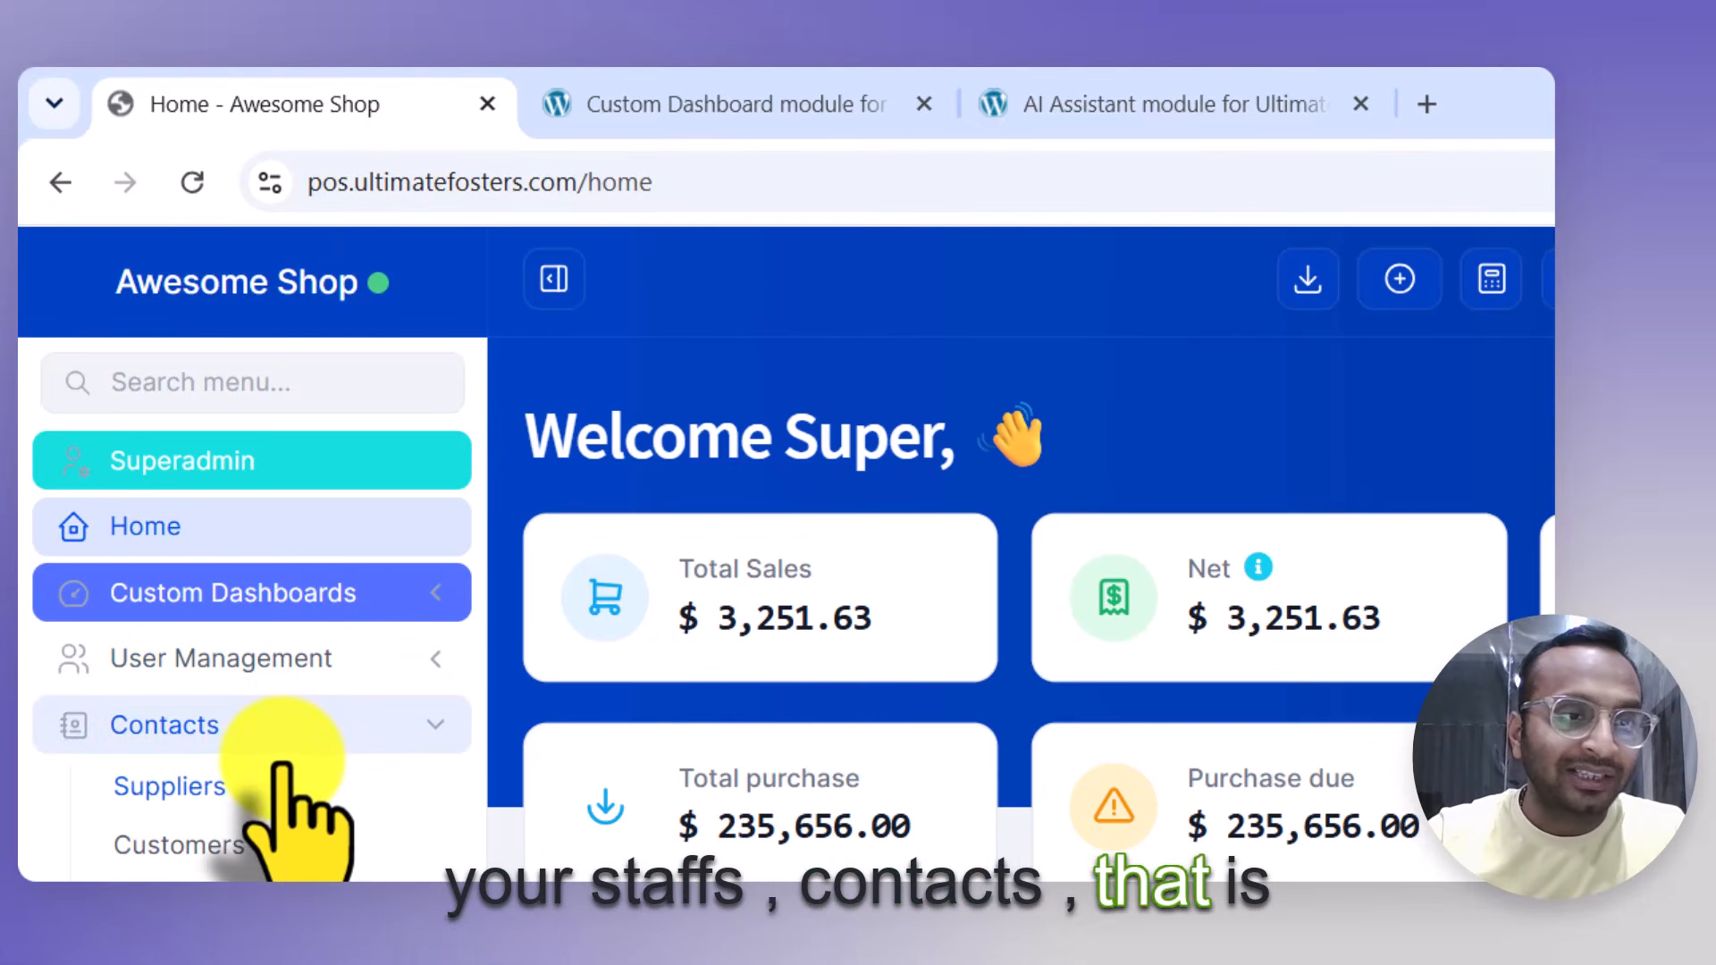
left_click(266, 720)
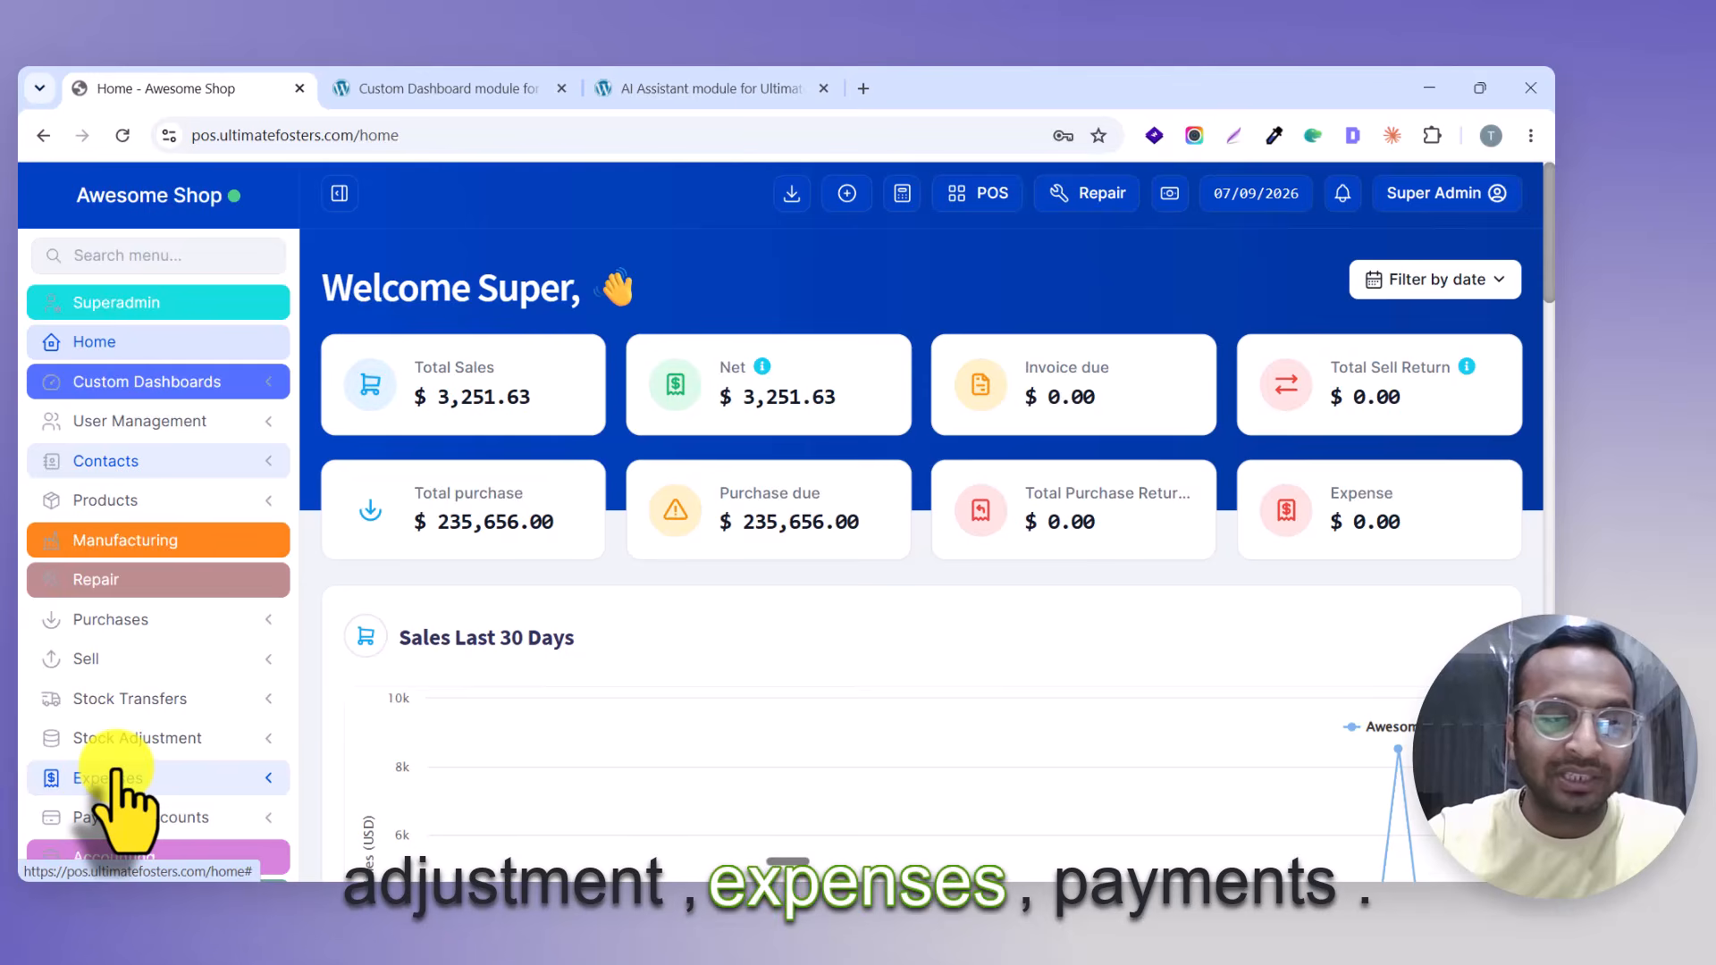
scroll(116, 770, "down", 1)
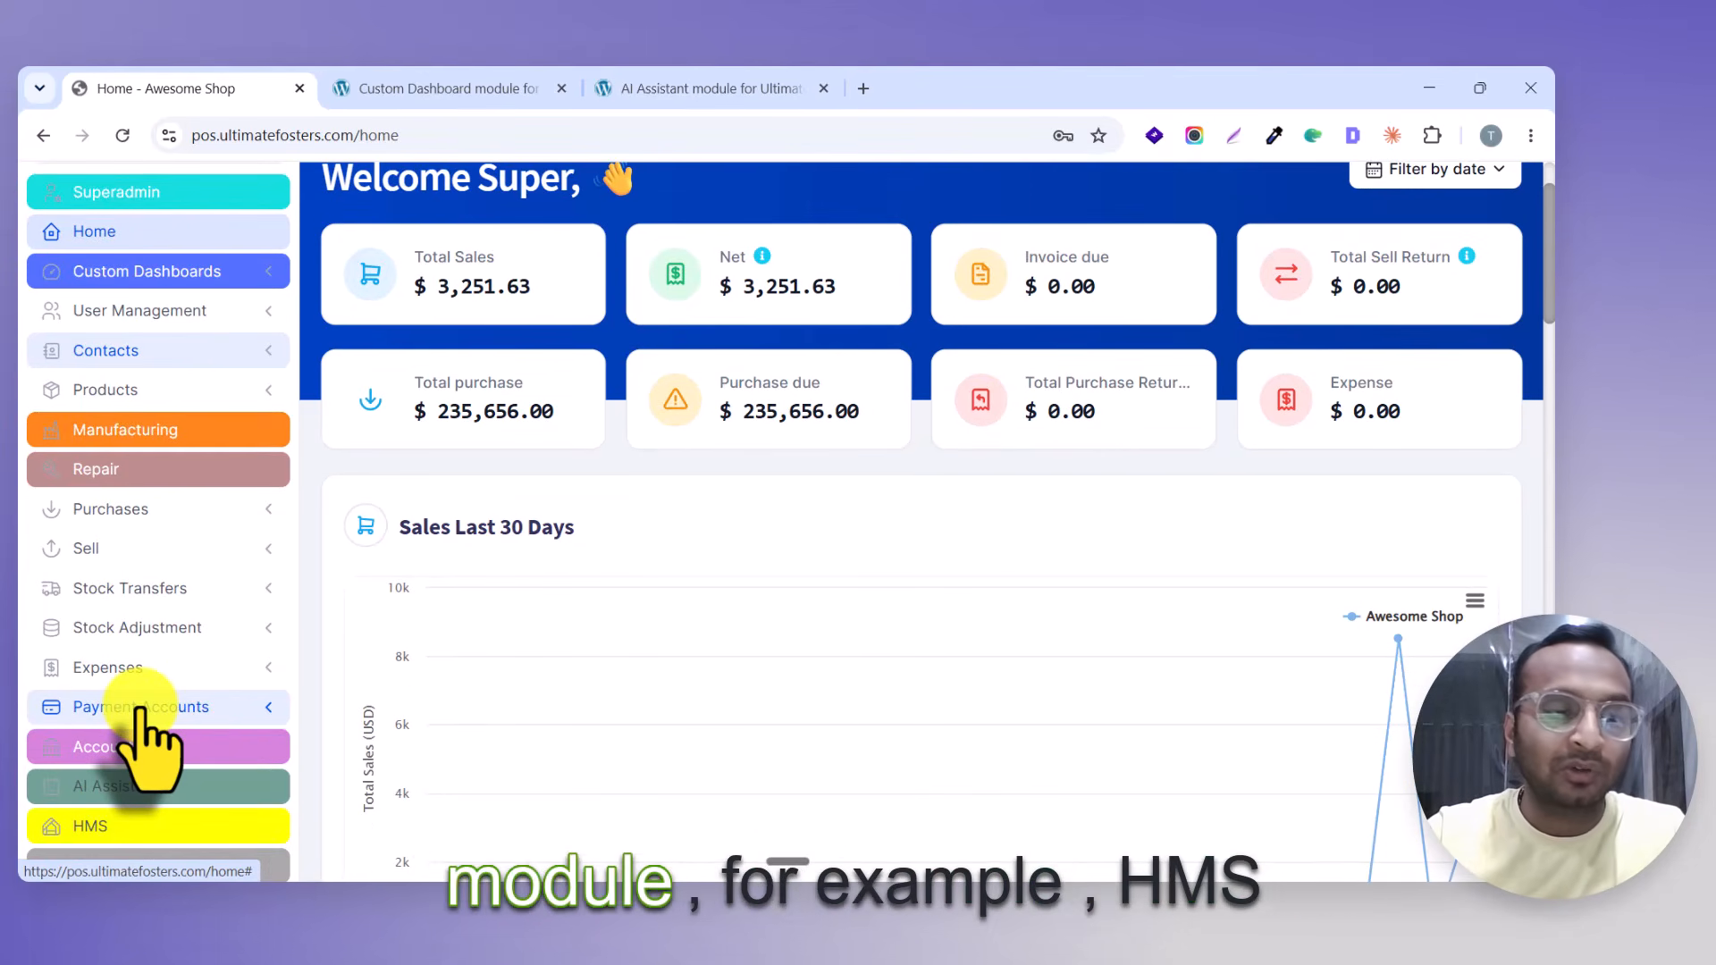
scroll(143, 706, "down", 1)
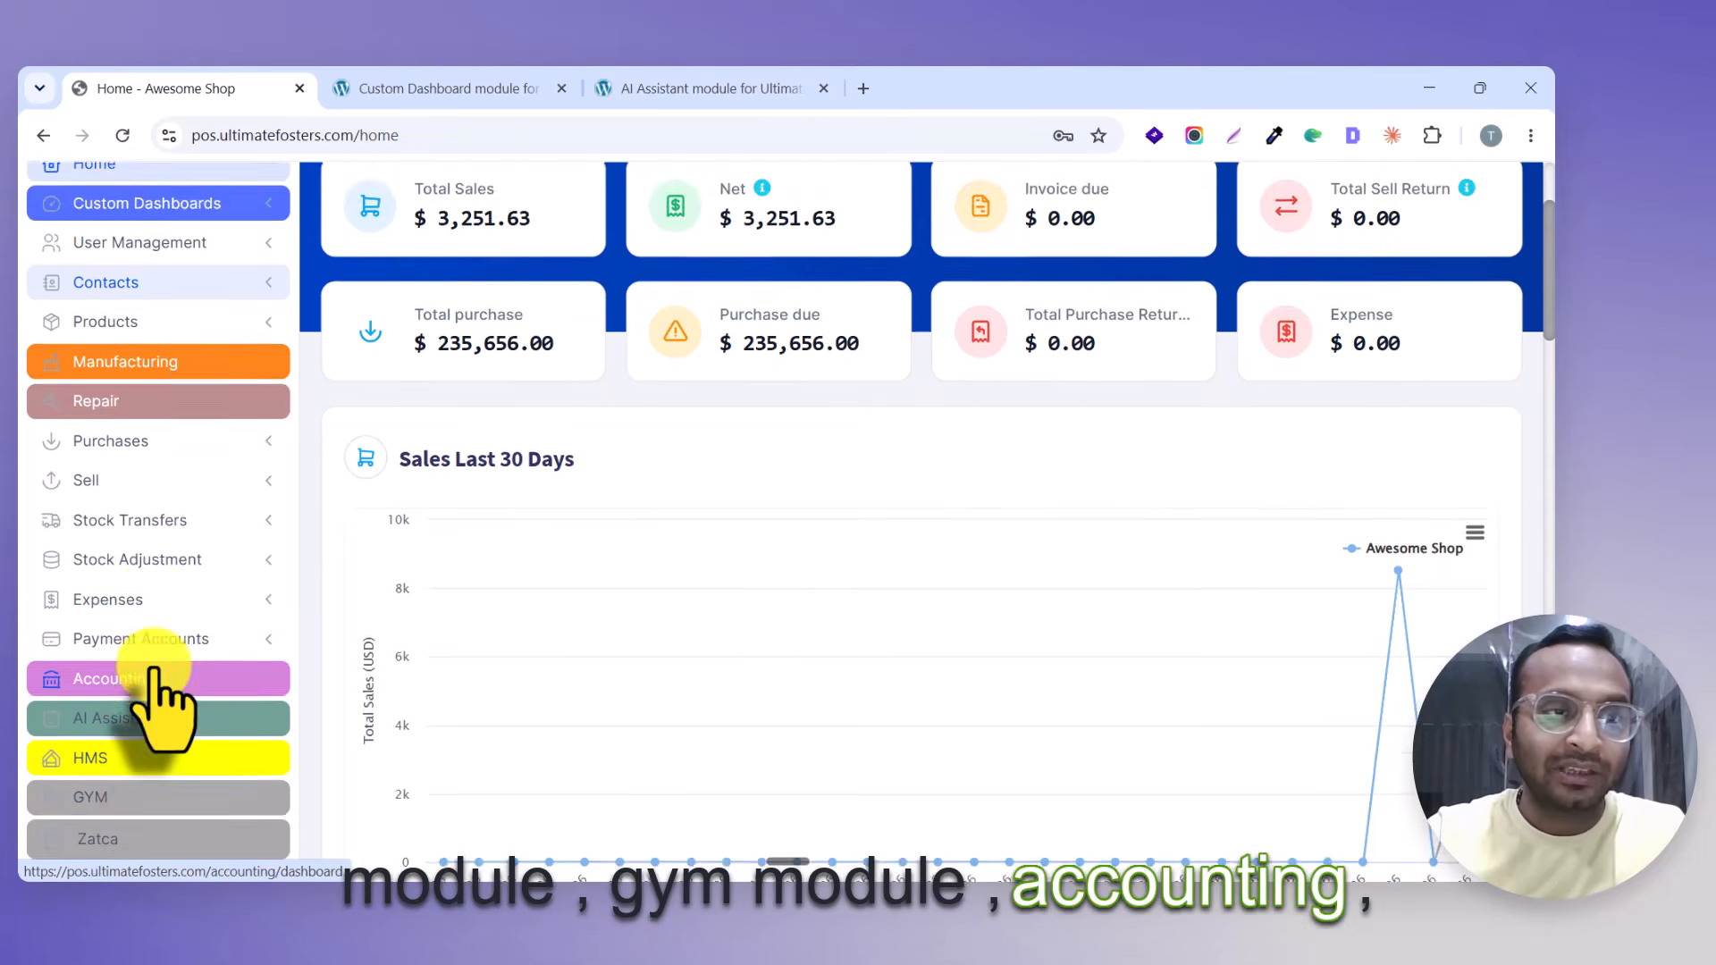
scroll(161, 693, "up", 1)
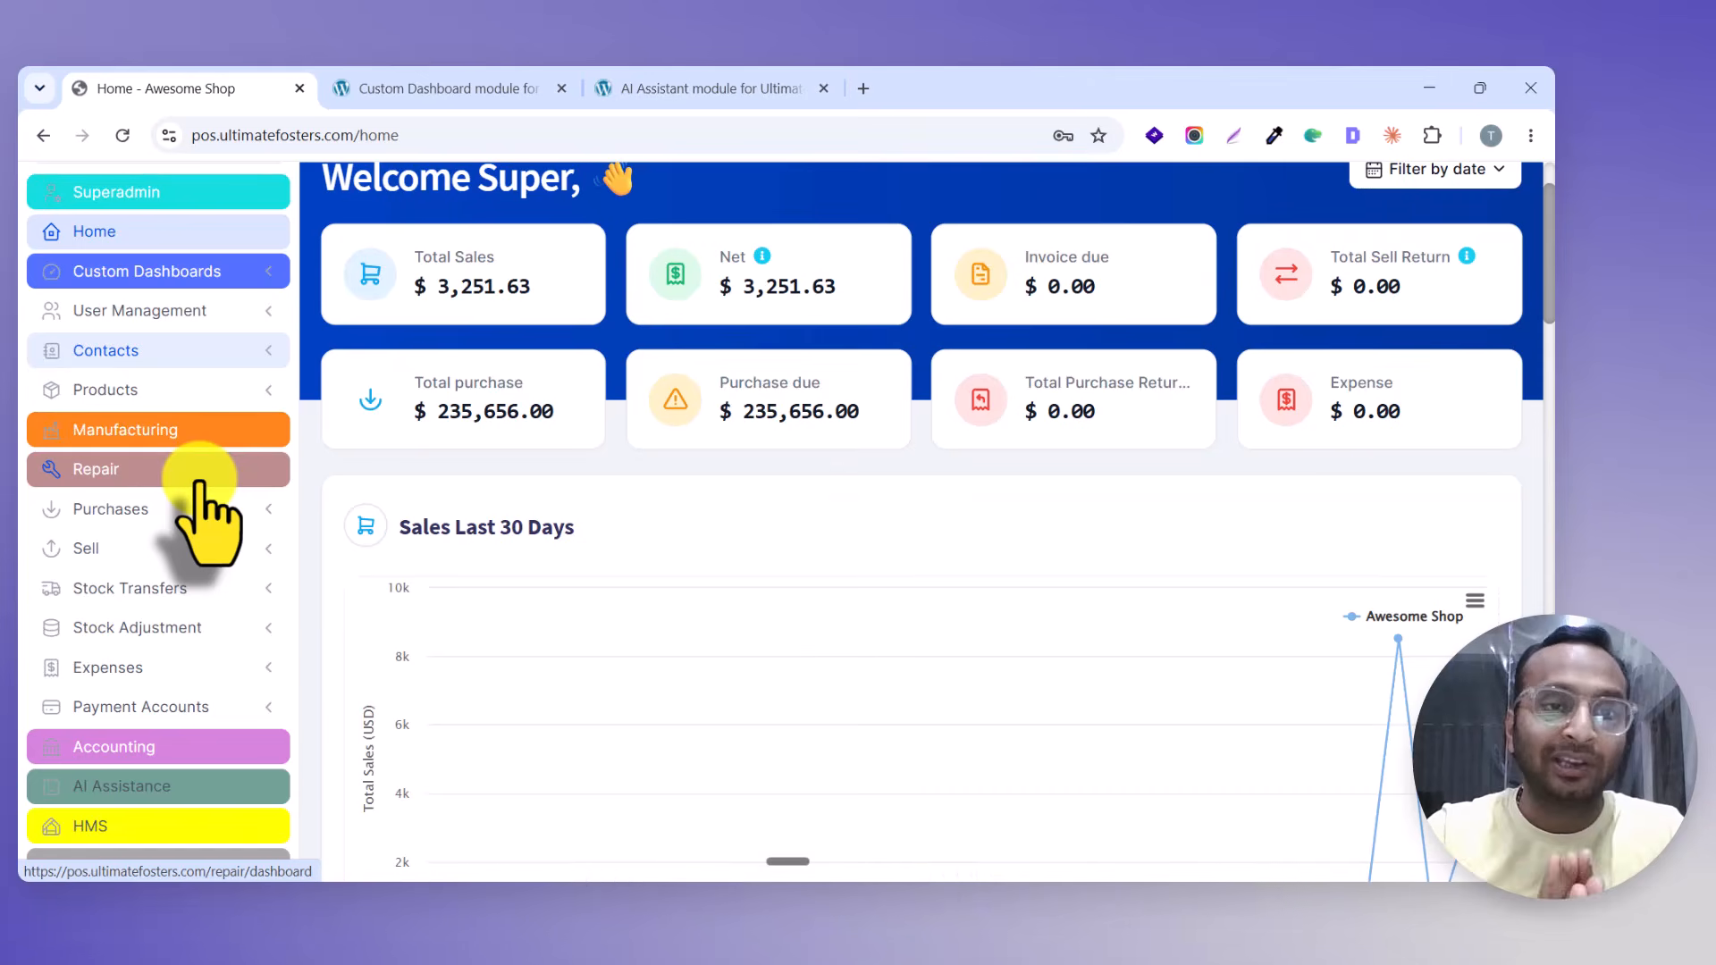
scroll(197, 485, "up", 2)
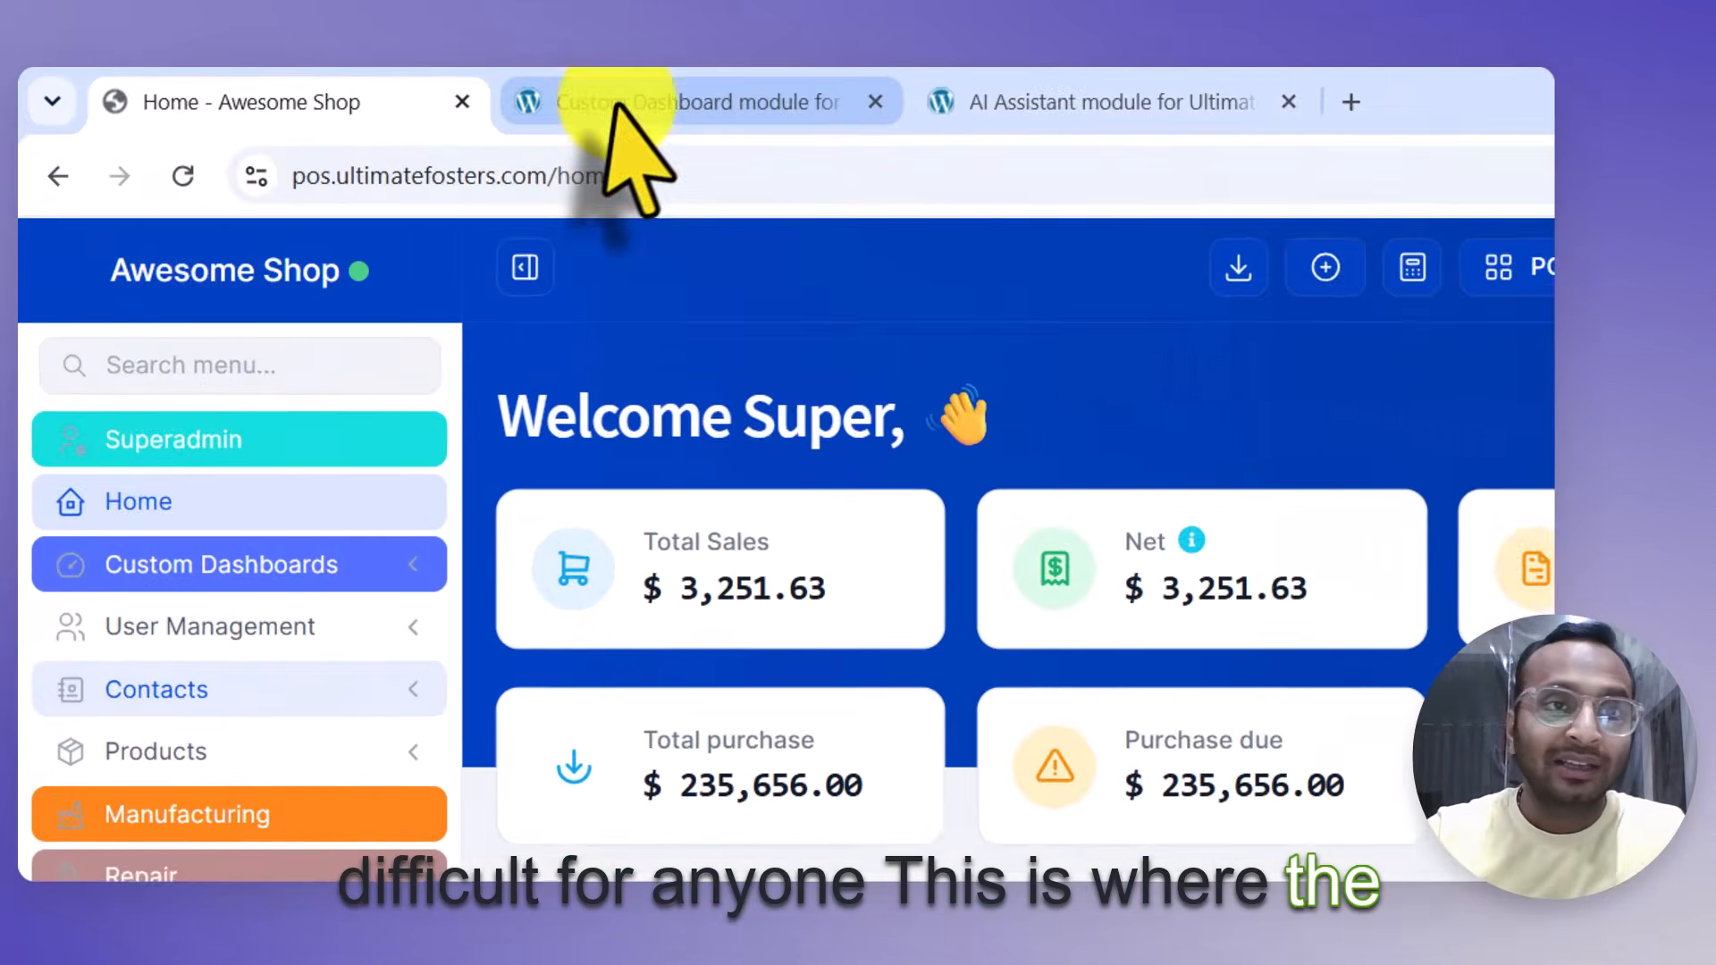
View the product page of the Custom Dashboard module for UltimatePOS and highlight its title.
left_click(415, 89)
triple_click(850, 479)
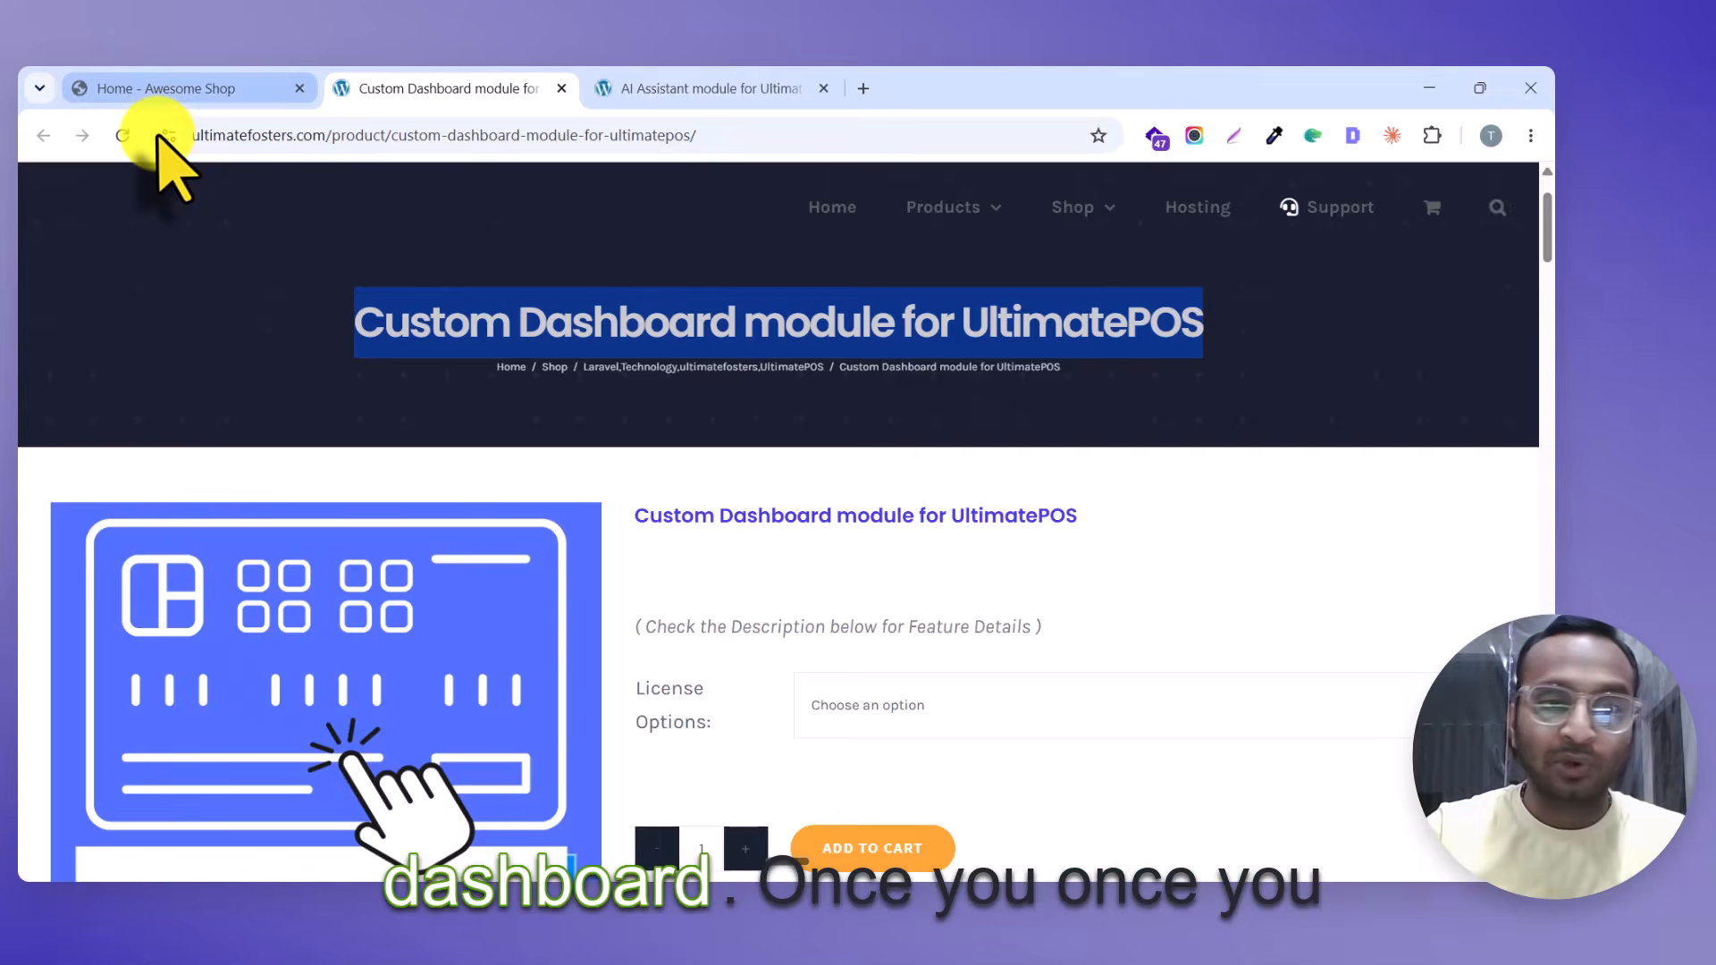
Return to the Awesome Shop site and start a new custom dashboard named "Manger Sales Dashbaord".
left_click(161, 91)
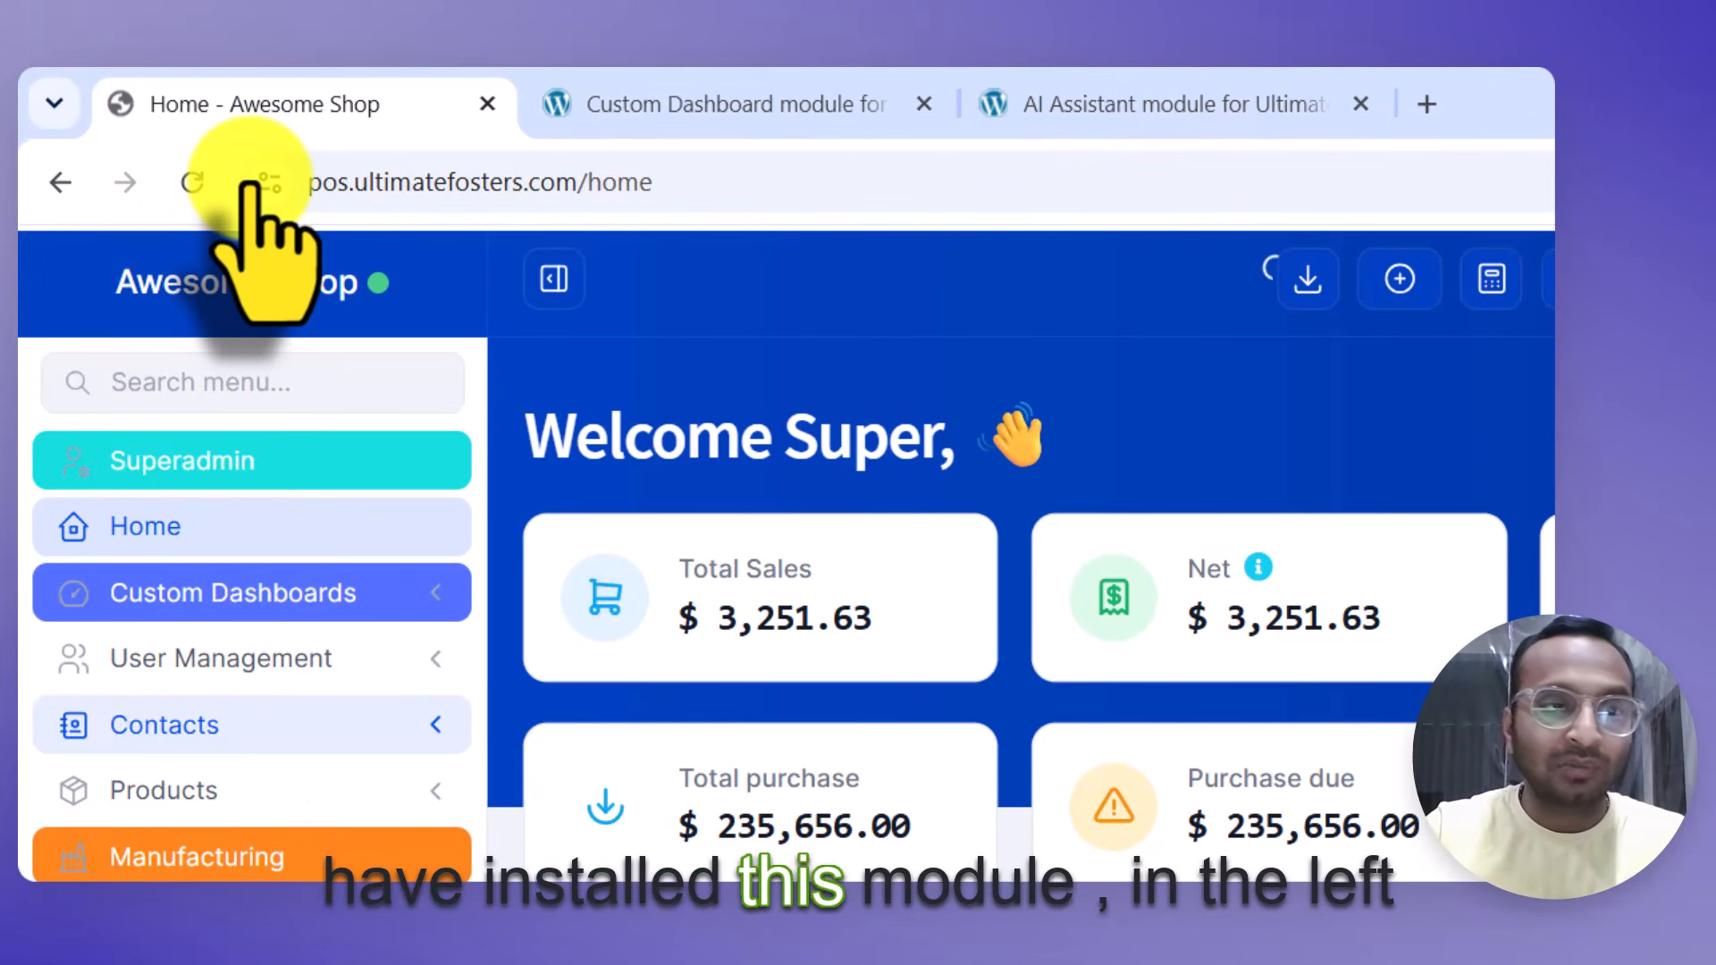
left_click(243, 594)
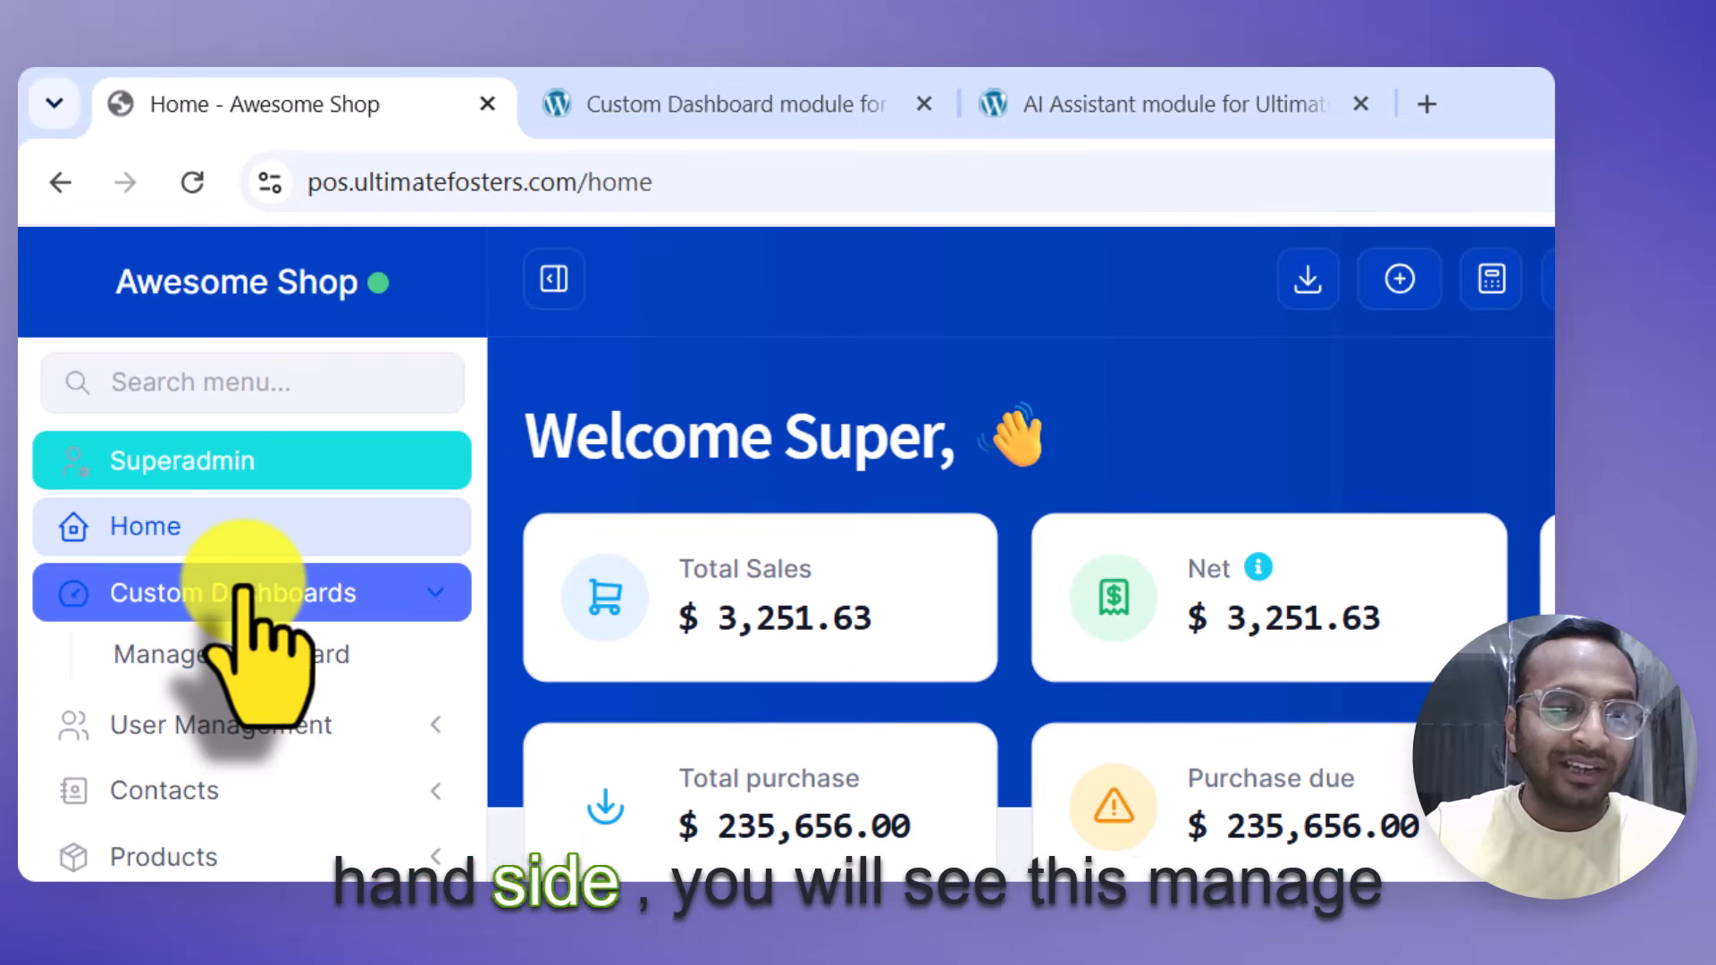
left_click(208, 666)
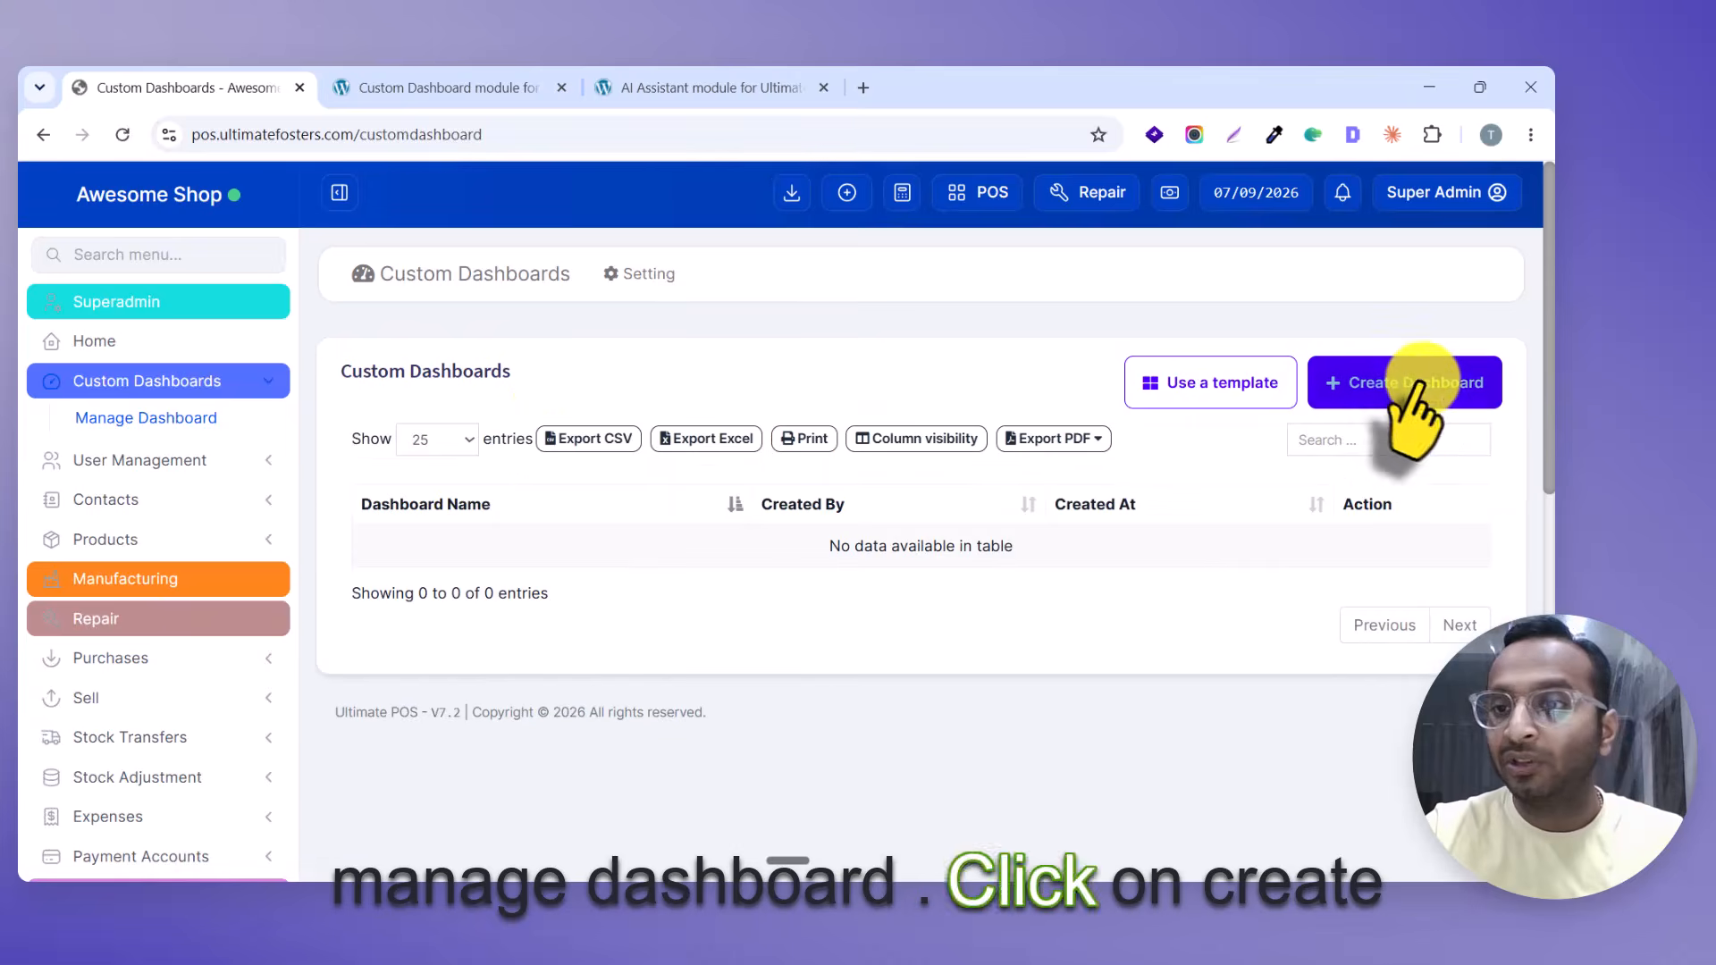
left_click(1418, 384)
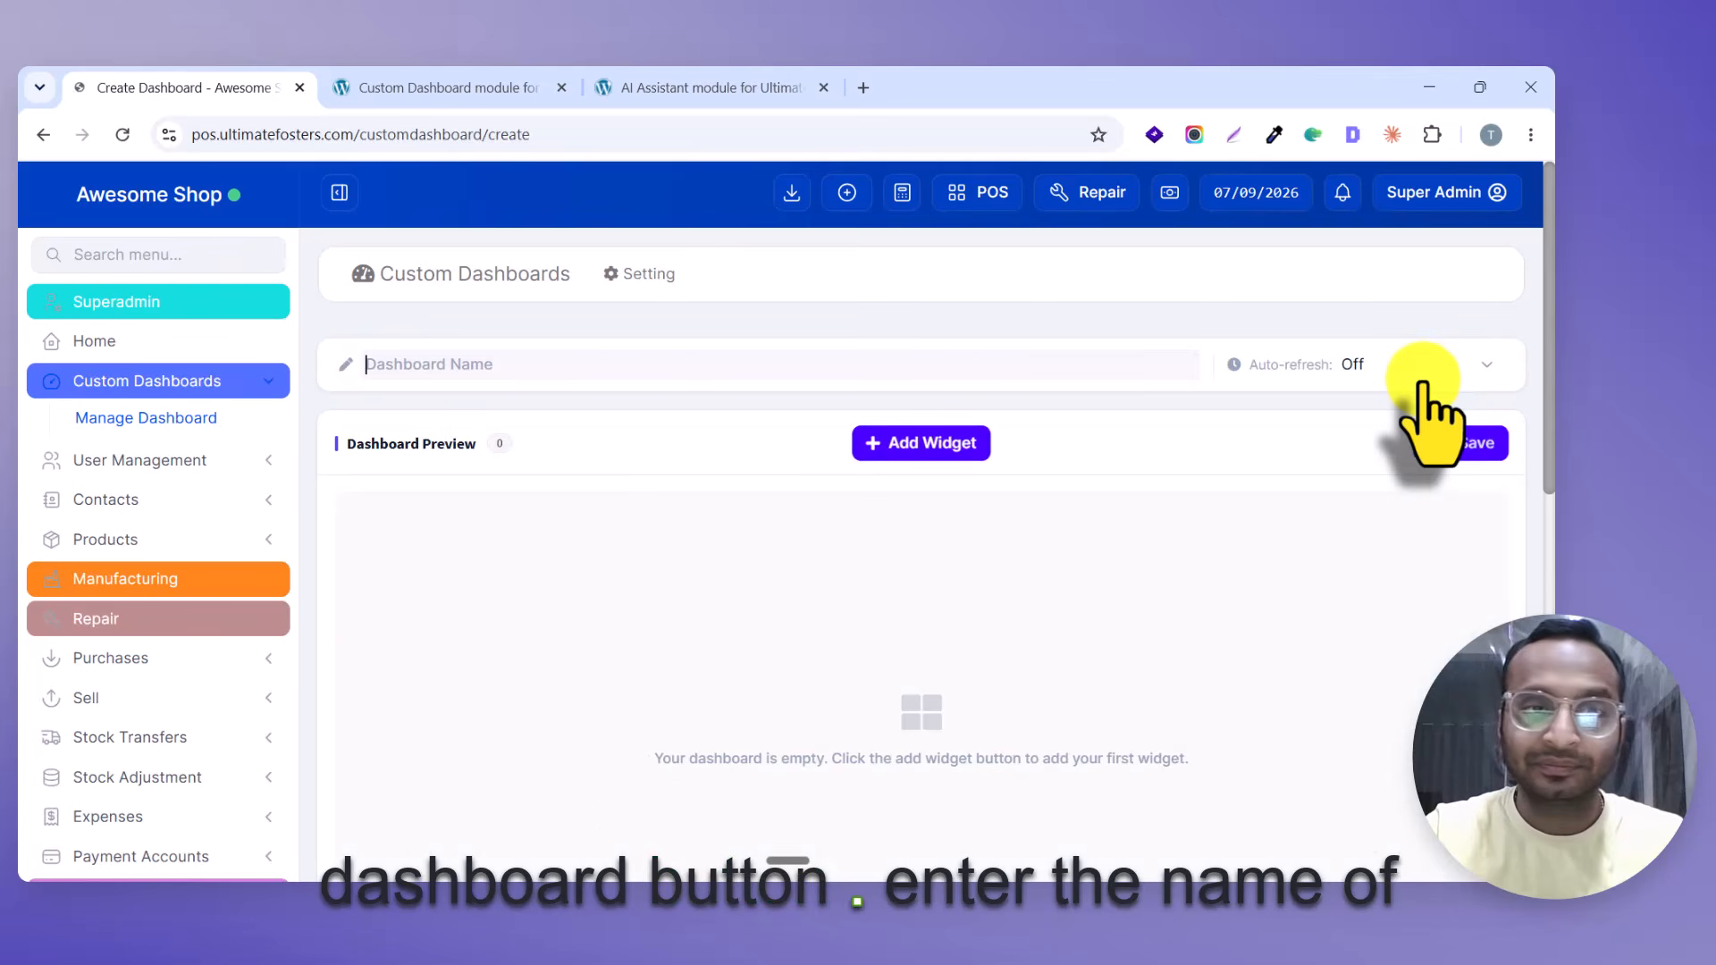
left_click(561, 382)
type("Manger Sales Dashbaord")
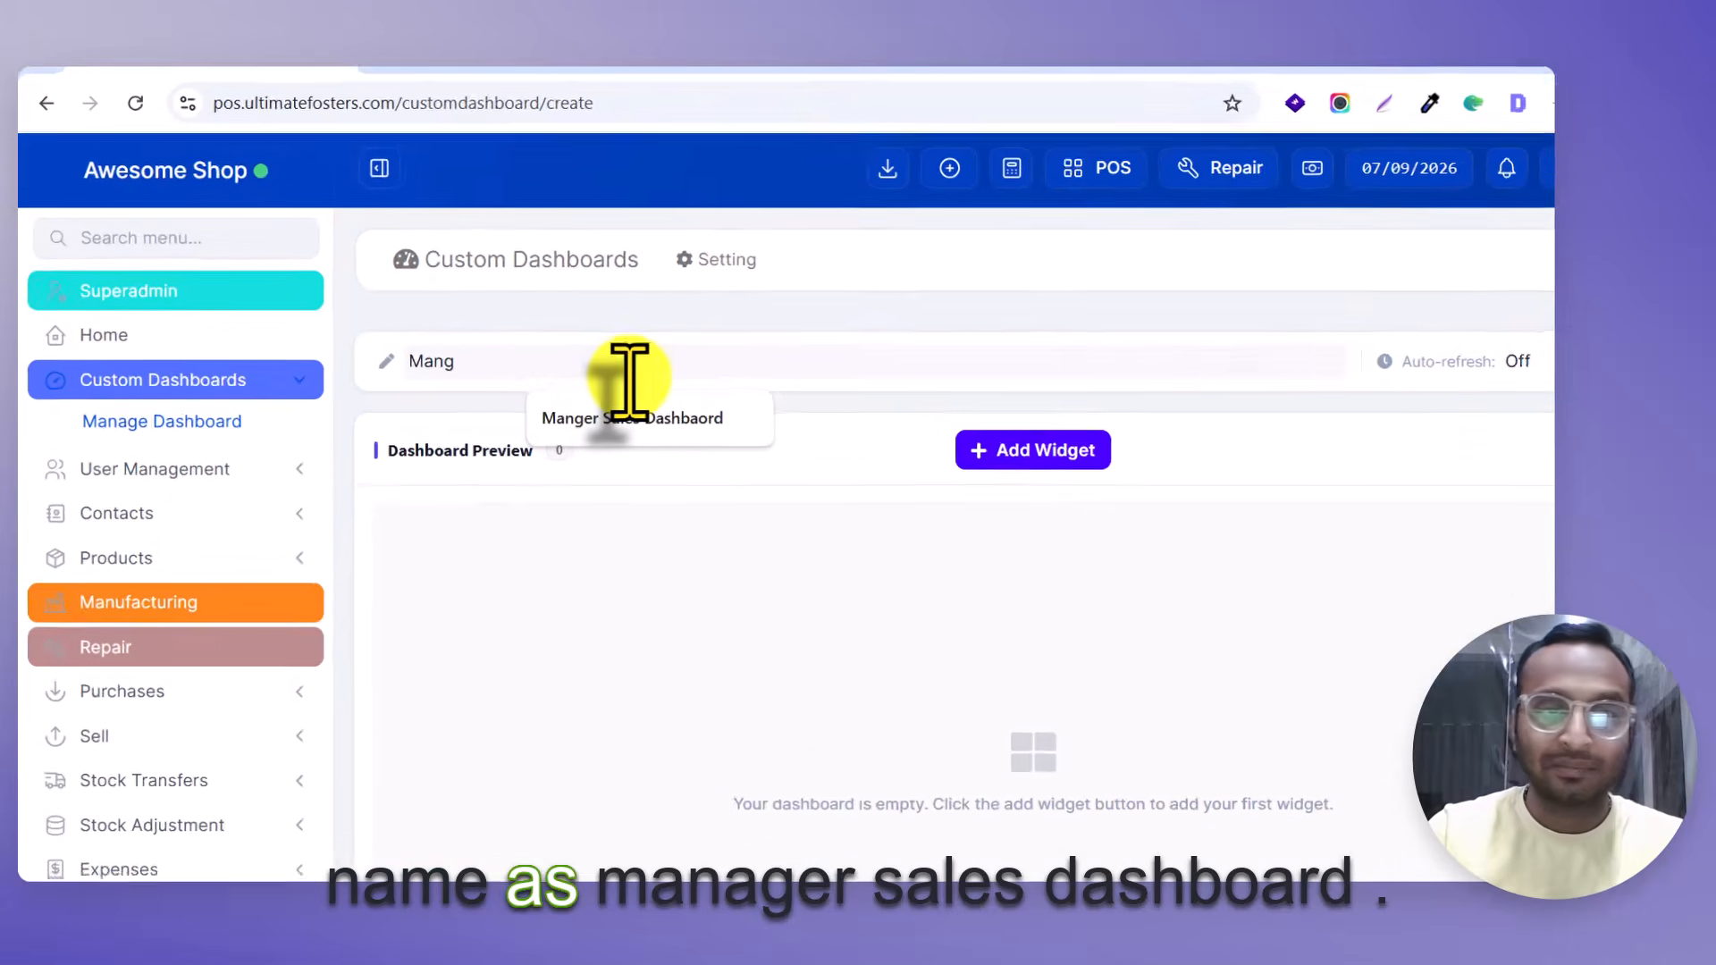
left_click(539, 417)
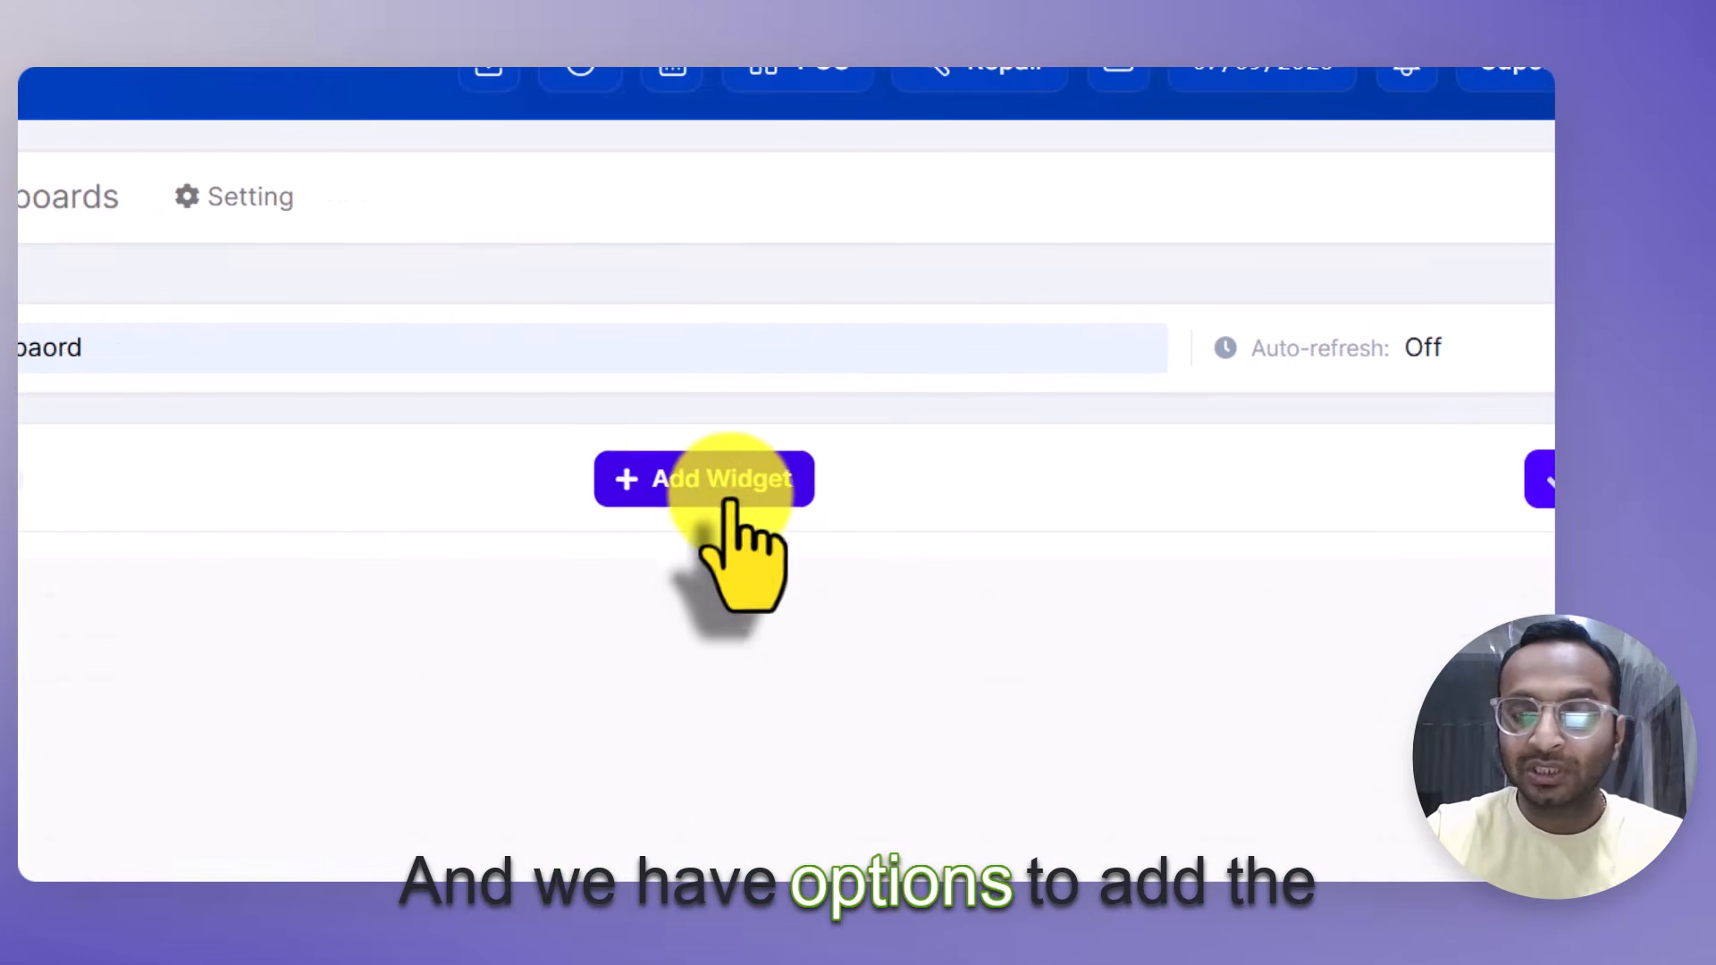
Start adding a widget and examine the available widget types, from the built-in reports to the CRM, Cheque, Gym, HRM, HMS and Project groups.
left_click(934, 496)
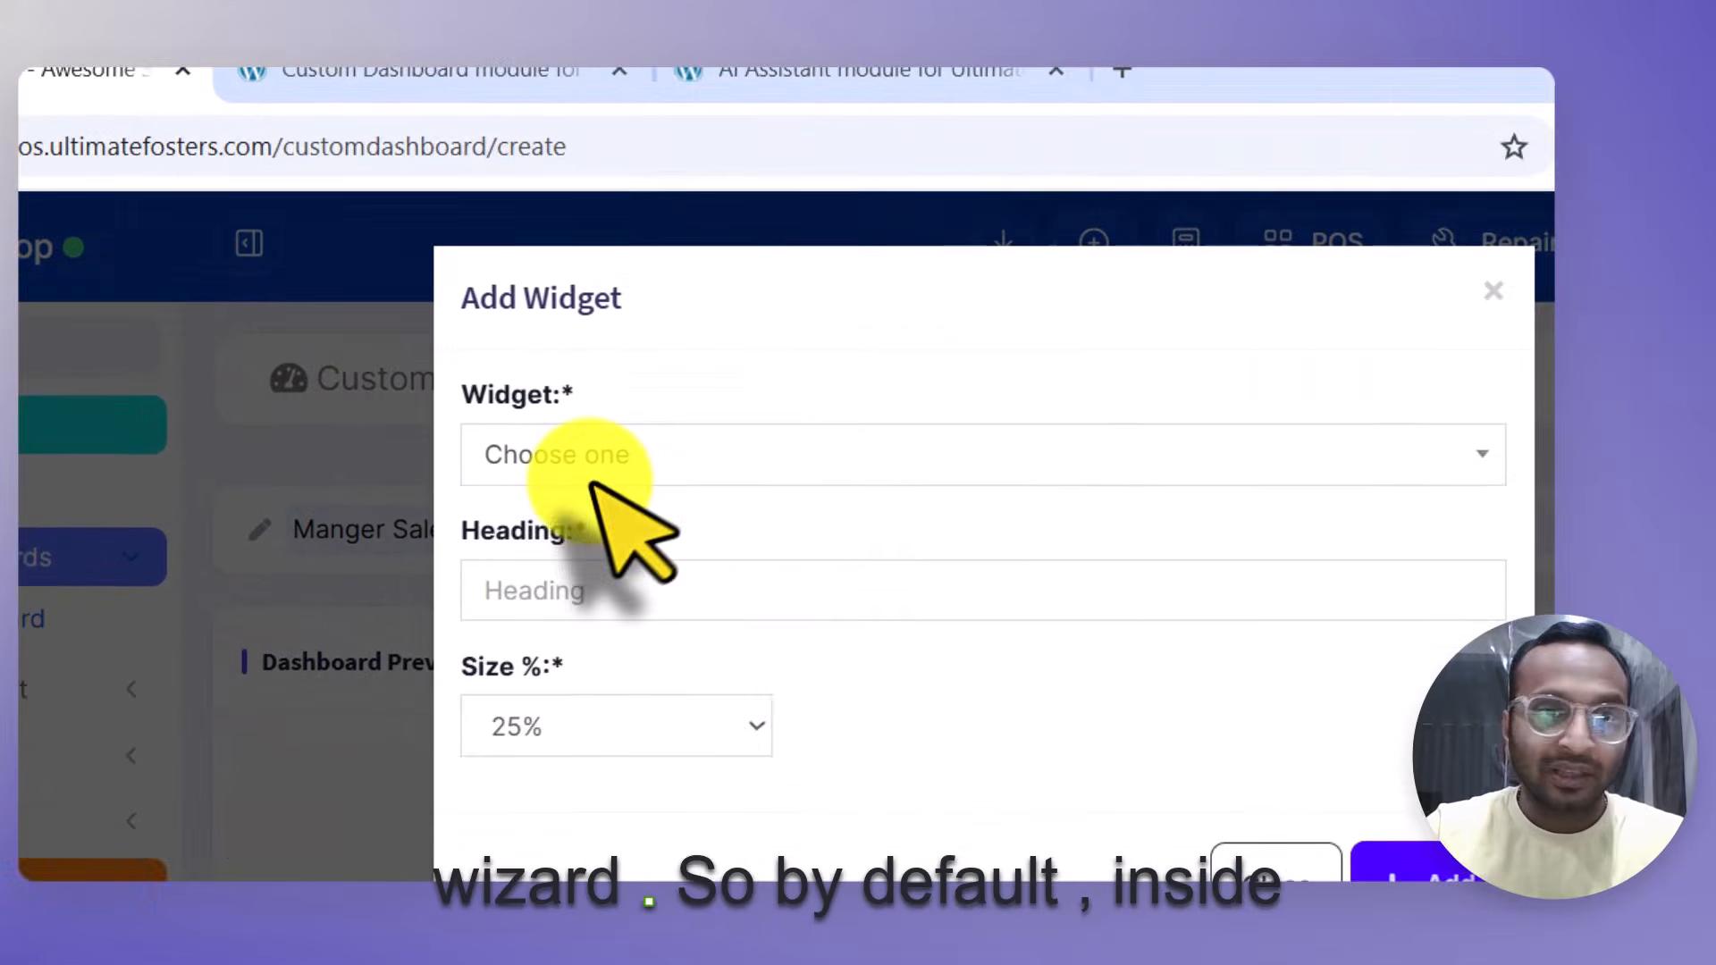
left_click(147, 295)
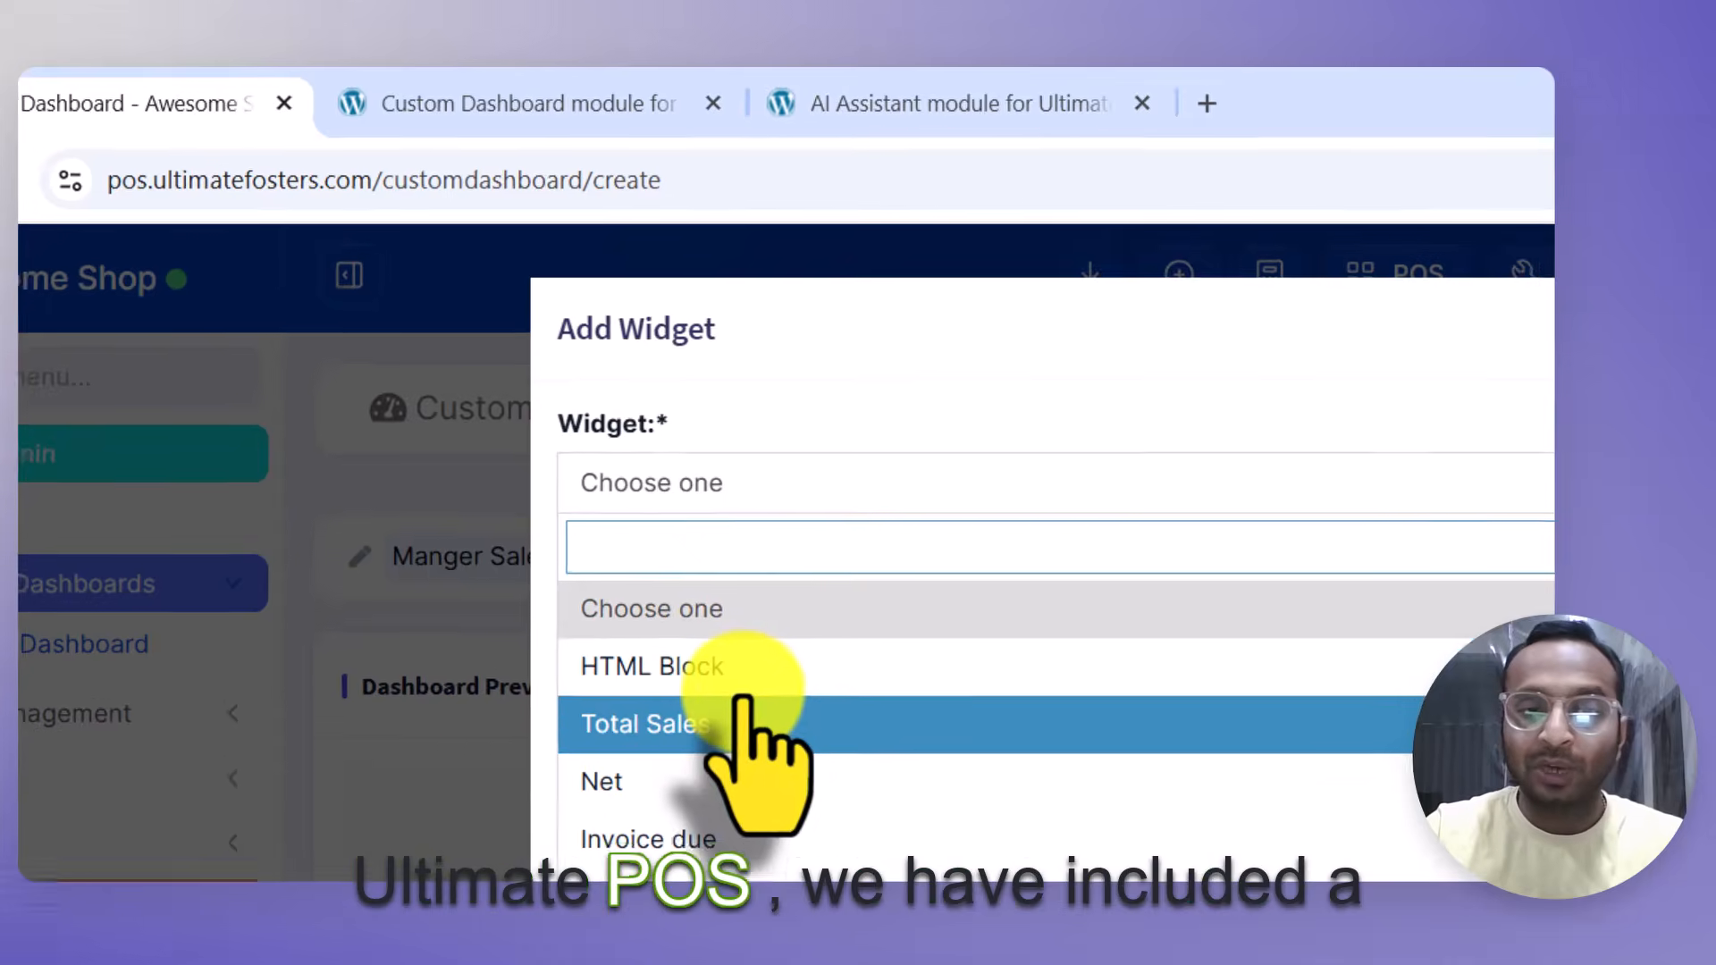
scroll(742, 706, "down", 5)
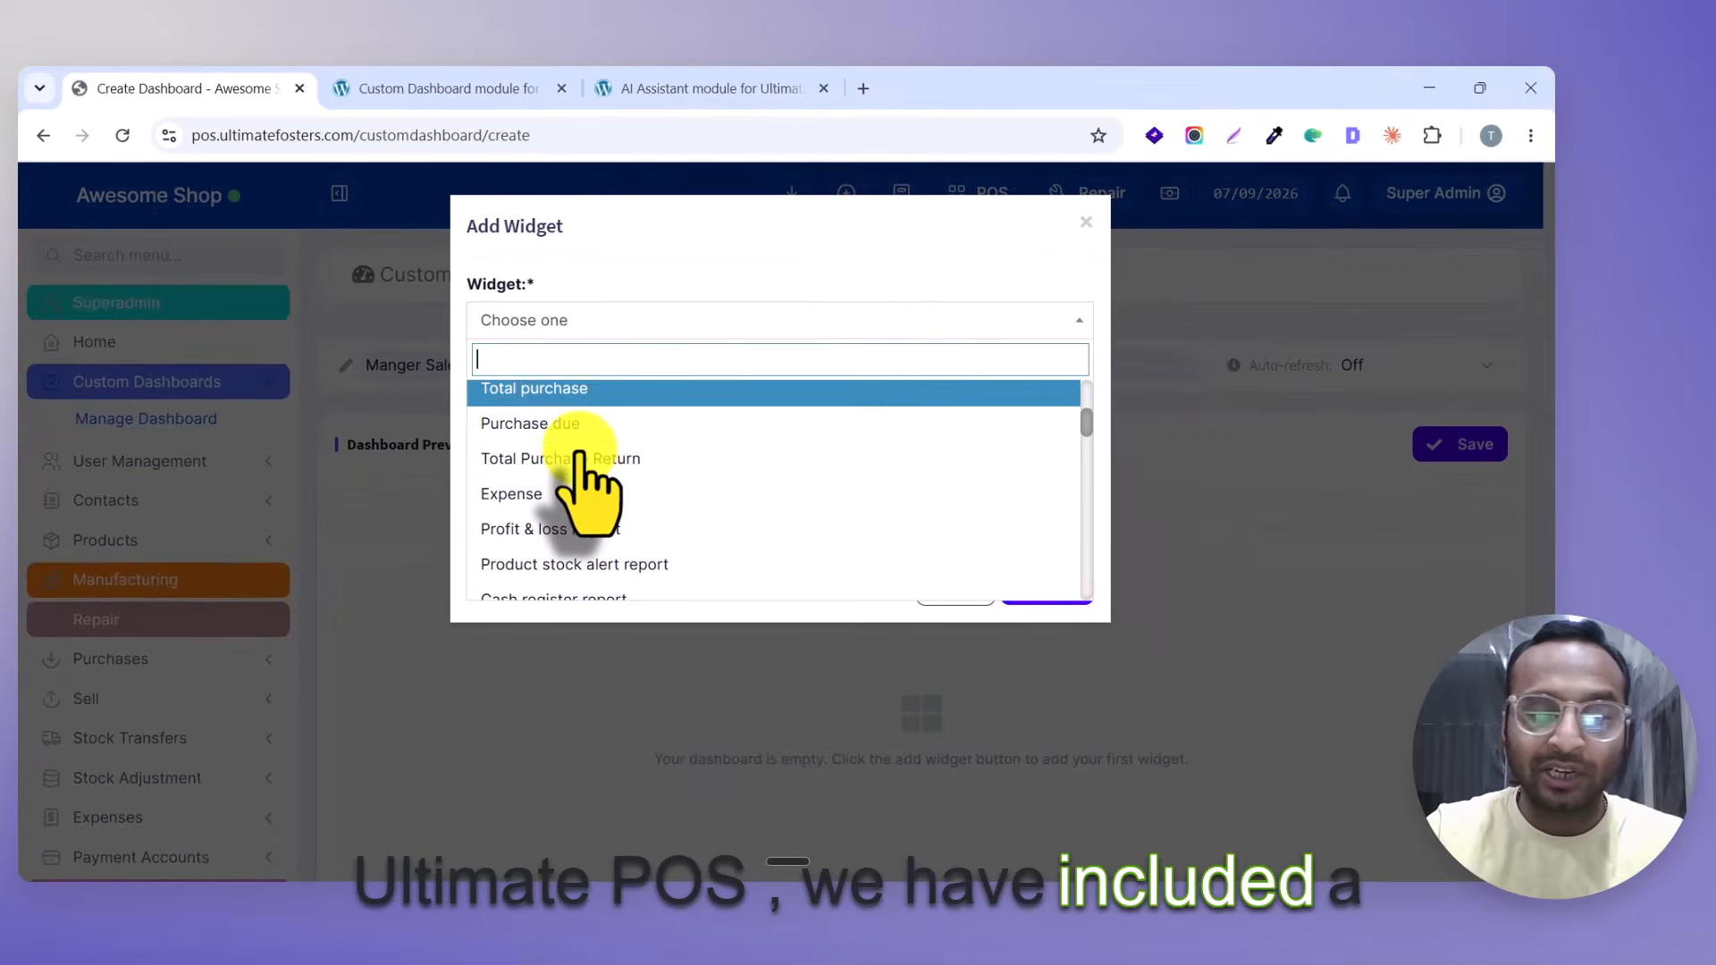
scroll(576, 460, "down", 3)
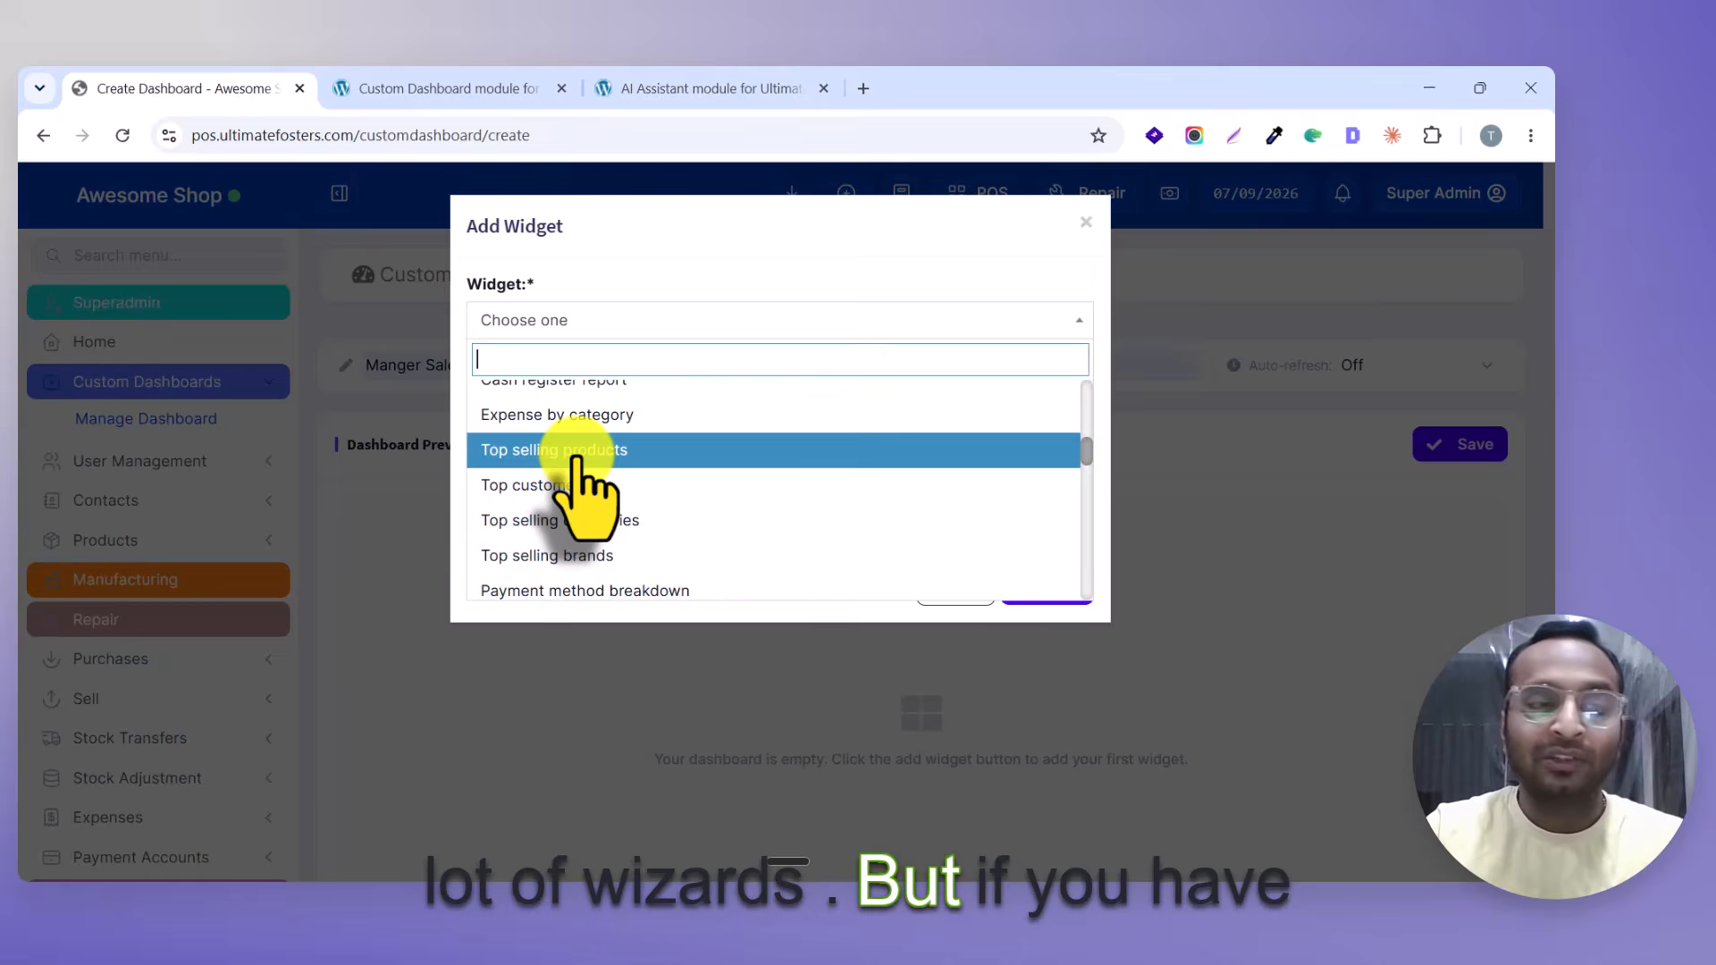
scroll(576, 461, "down", 8)
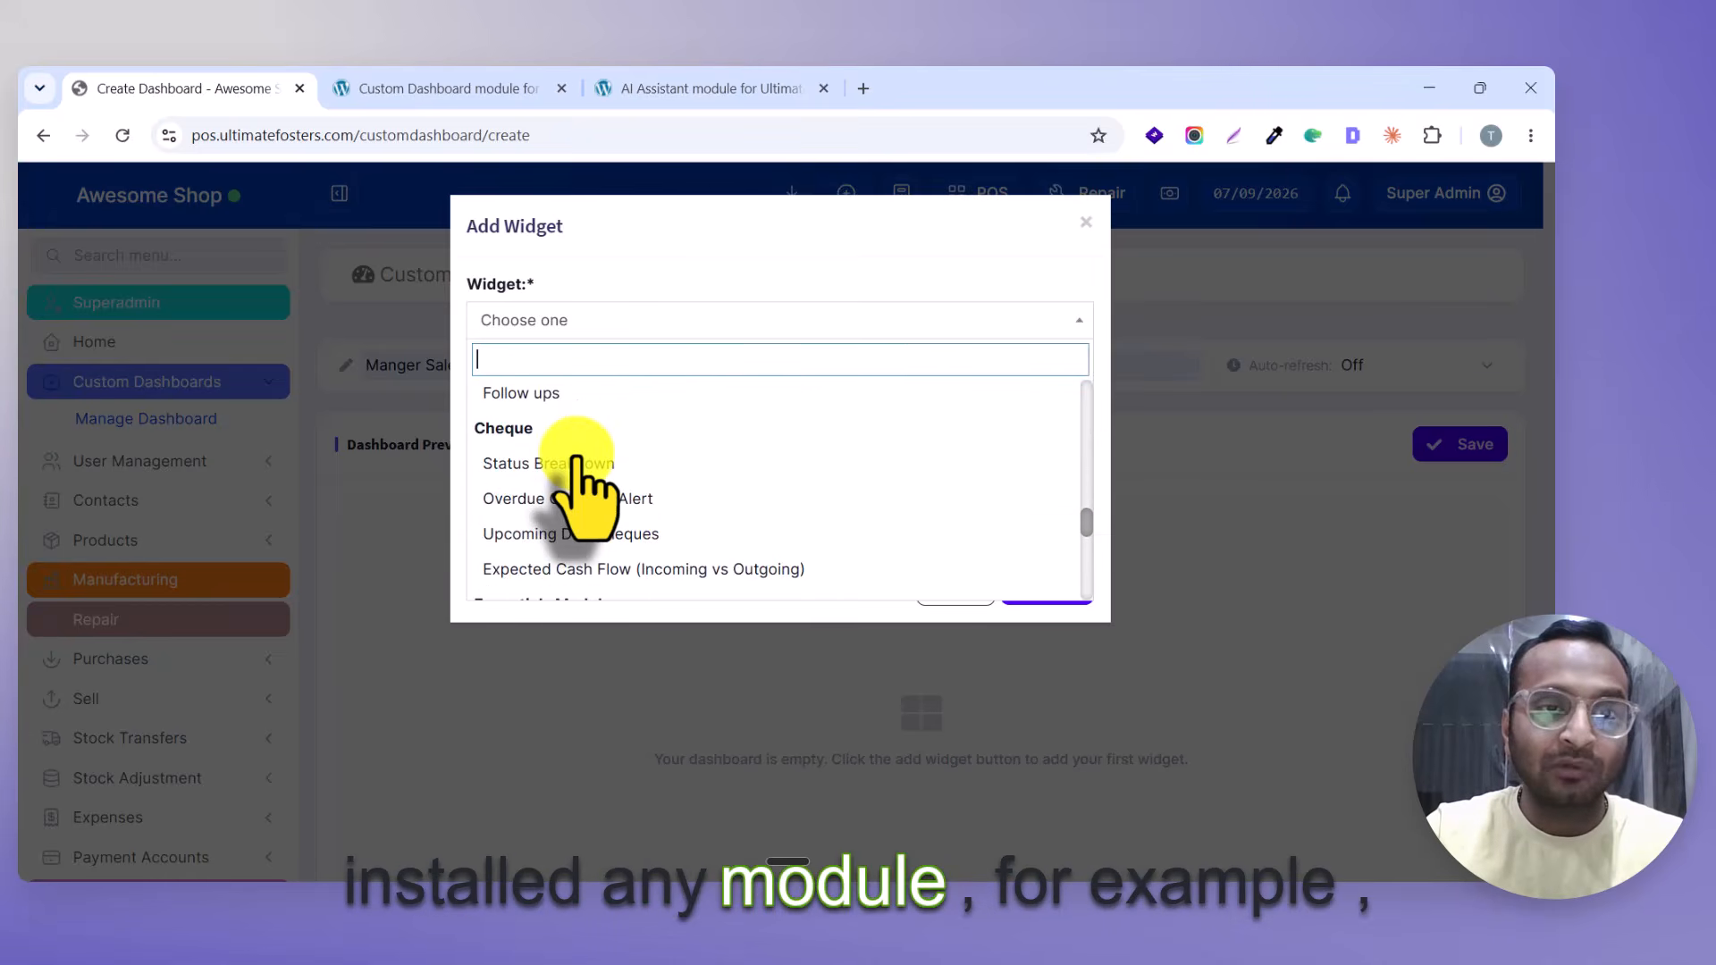
scroll(576, 460, "up", 2)
scroll(519, 545, "down", 2)
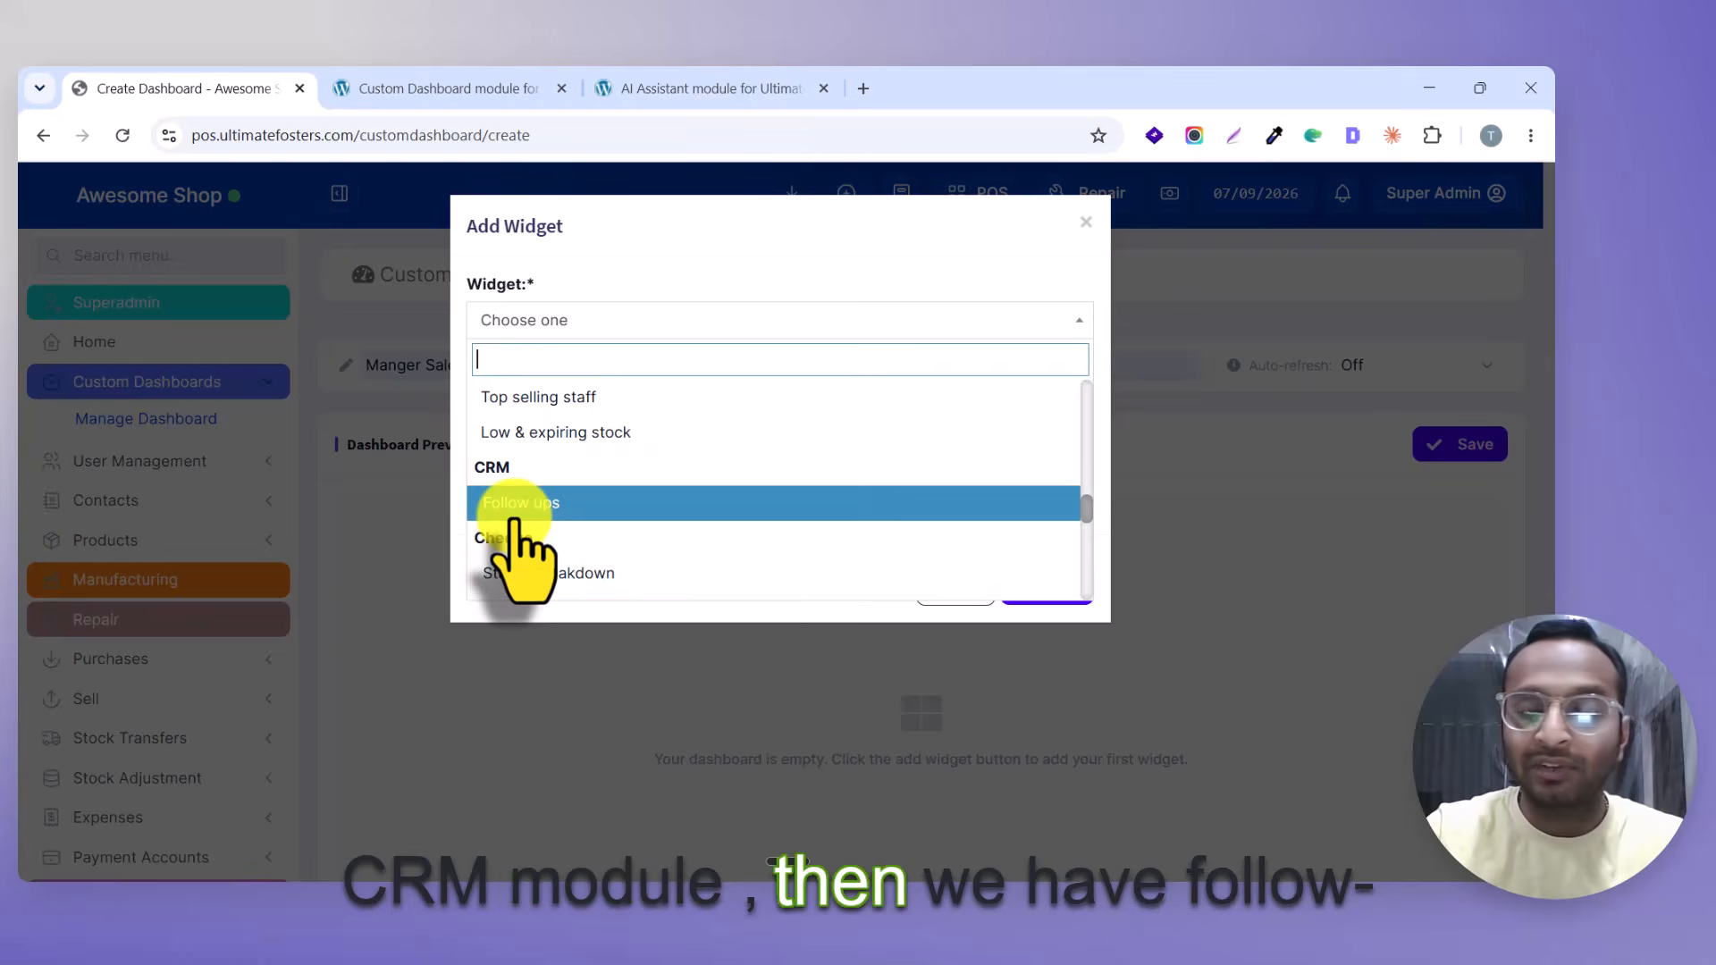
scroll(634, 536, "down", 2)
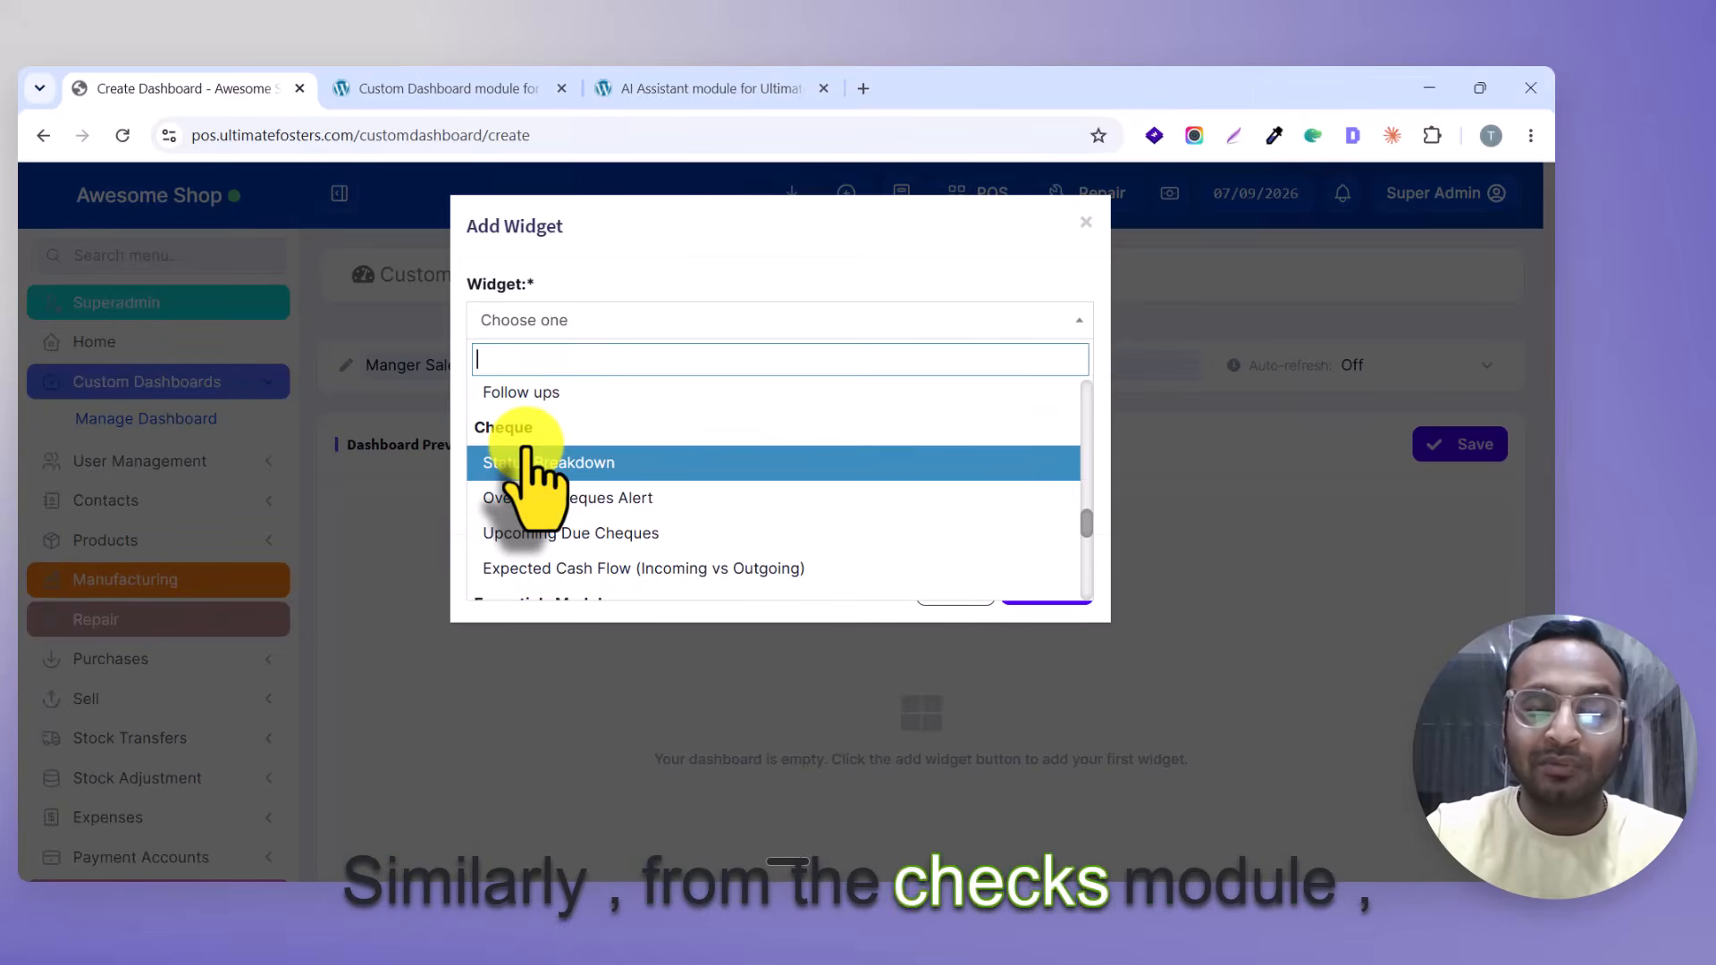
scroll(554, 483, "down", 3)
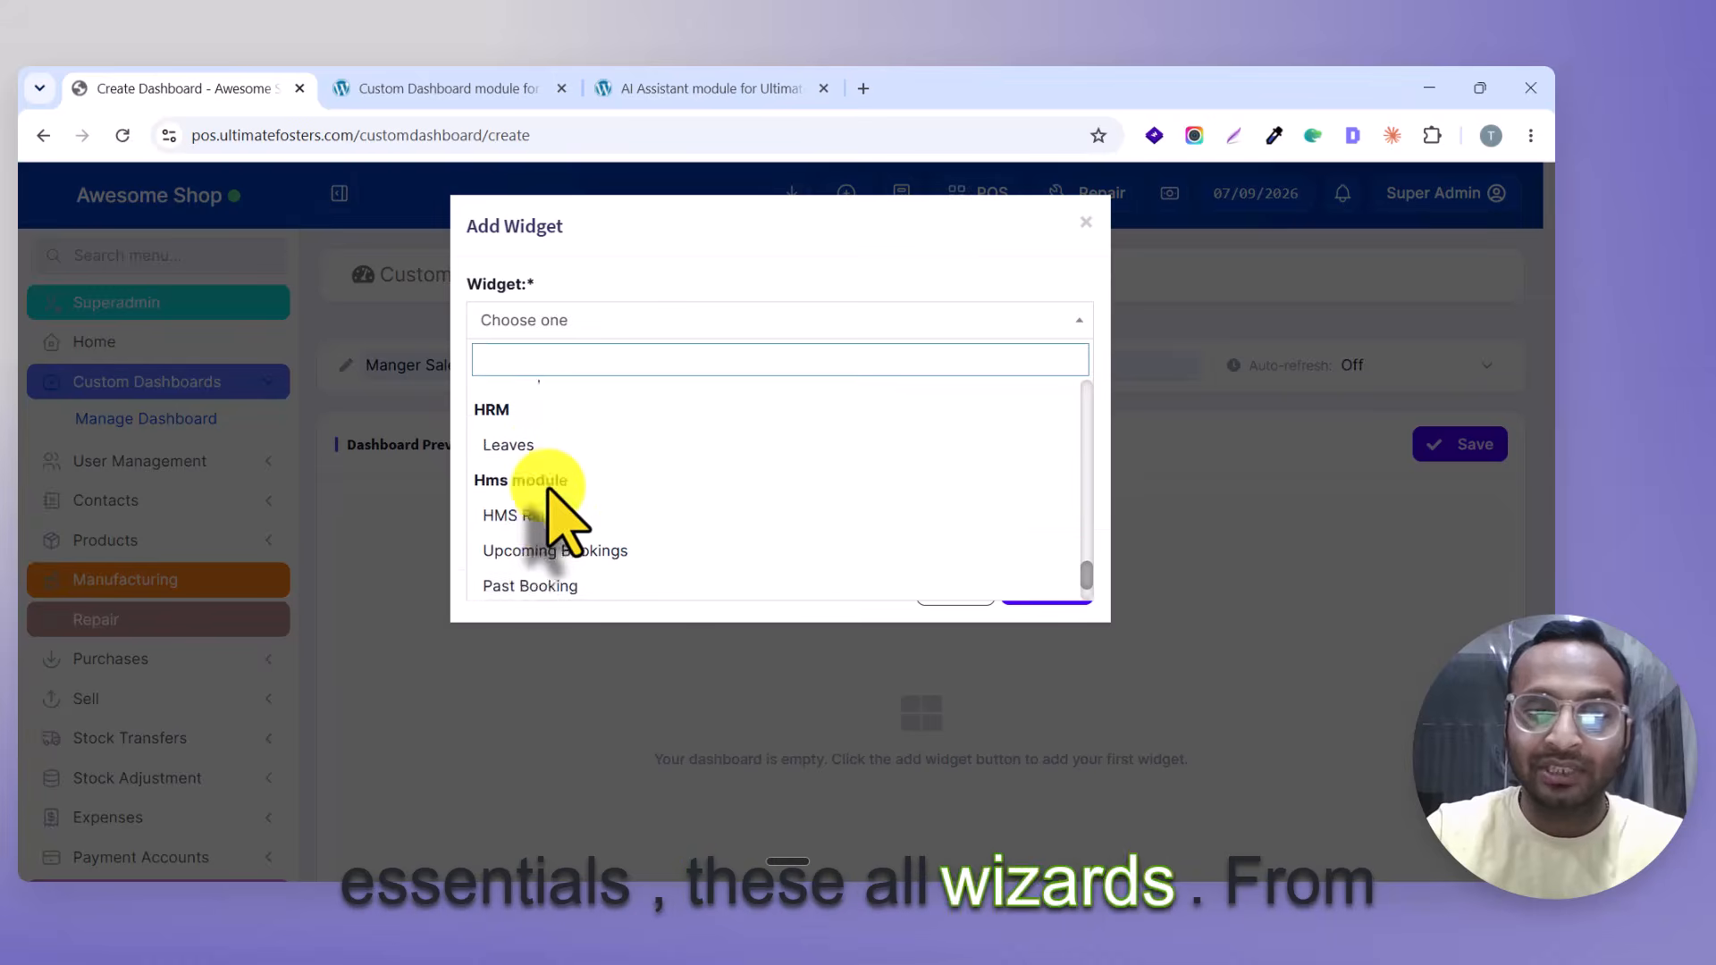
scroll(555, 518, "down", 1)
scroll(566, 510, "up", 3)
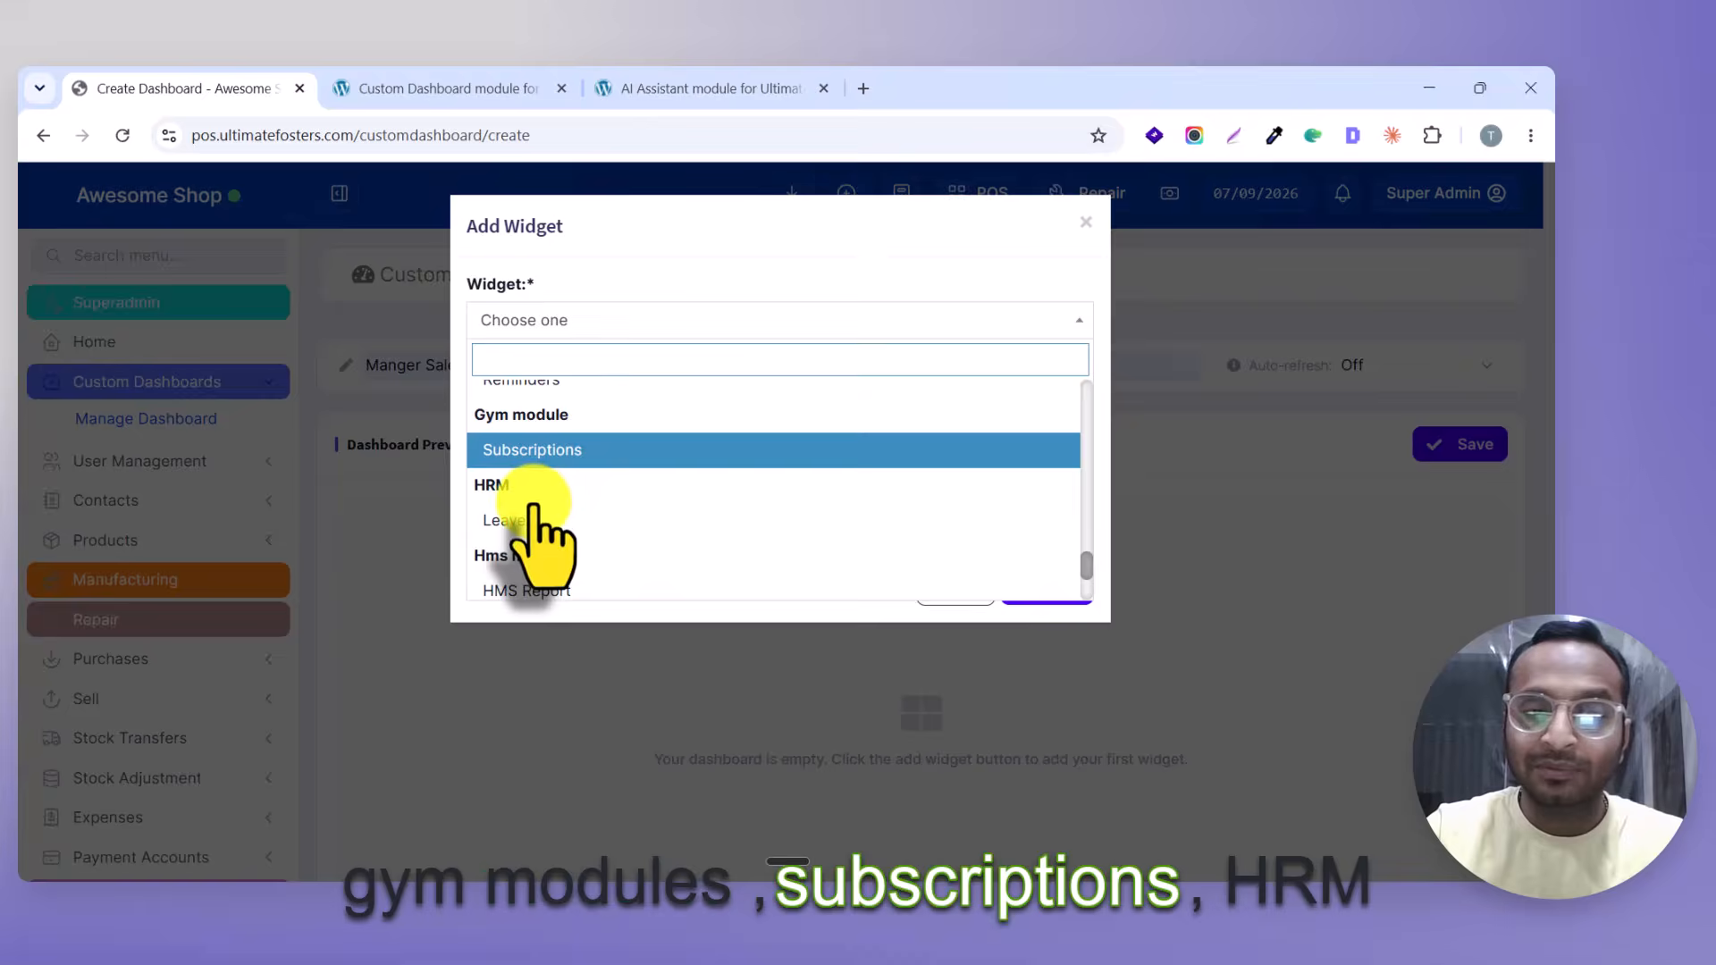
scroll(538, 527, "down", 3)
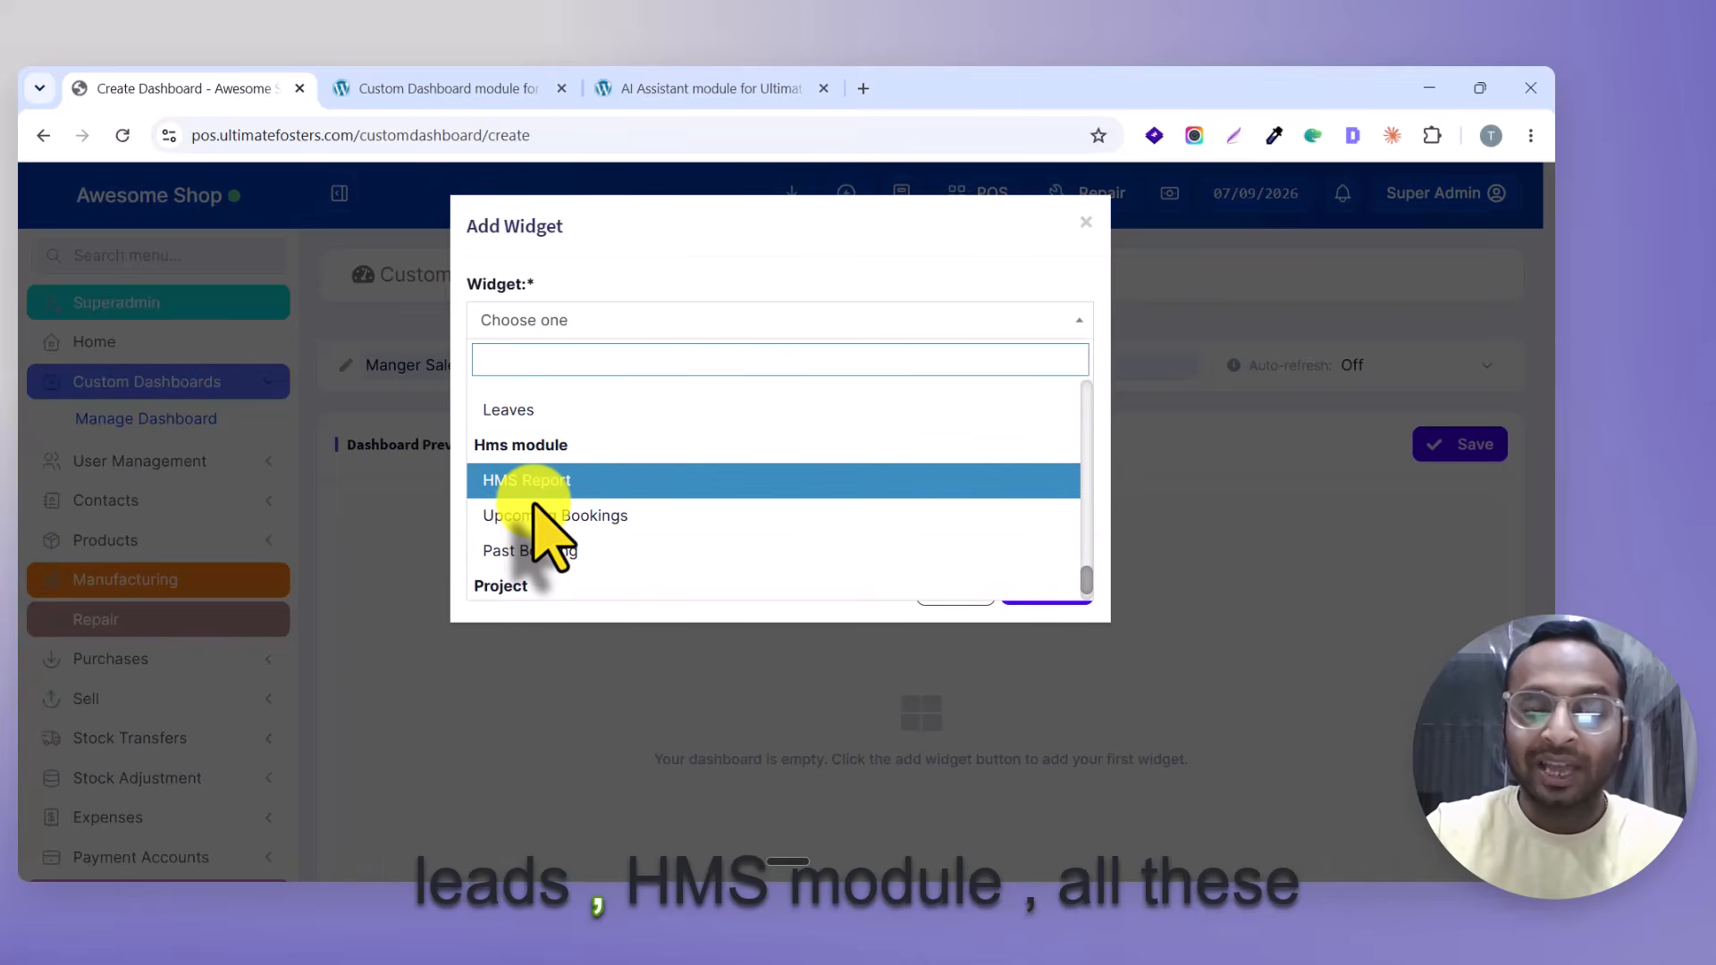
scroll(603, 519, "down", 1)
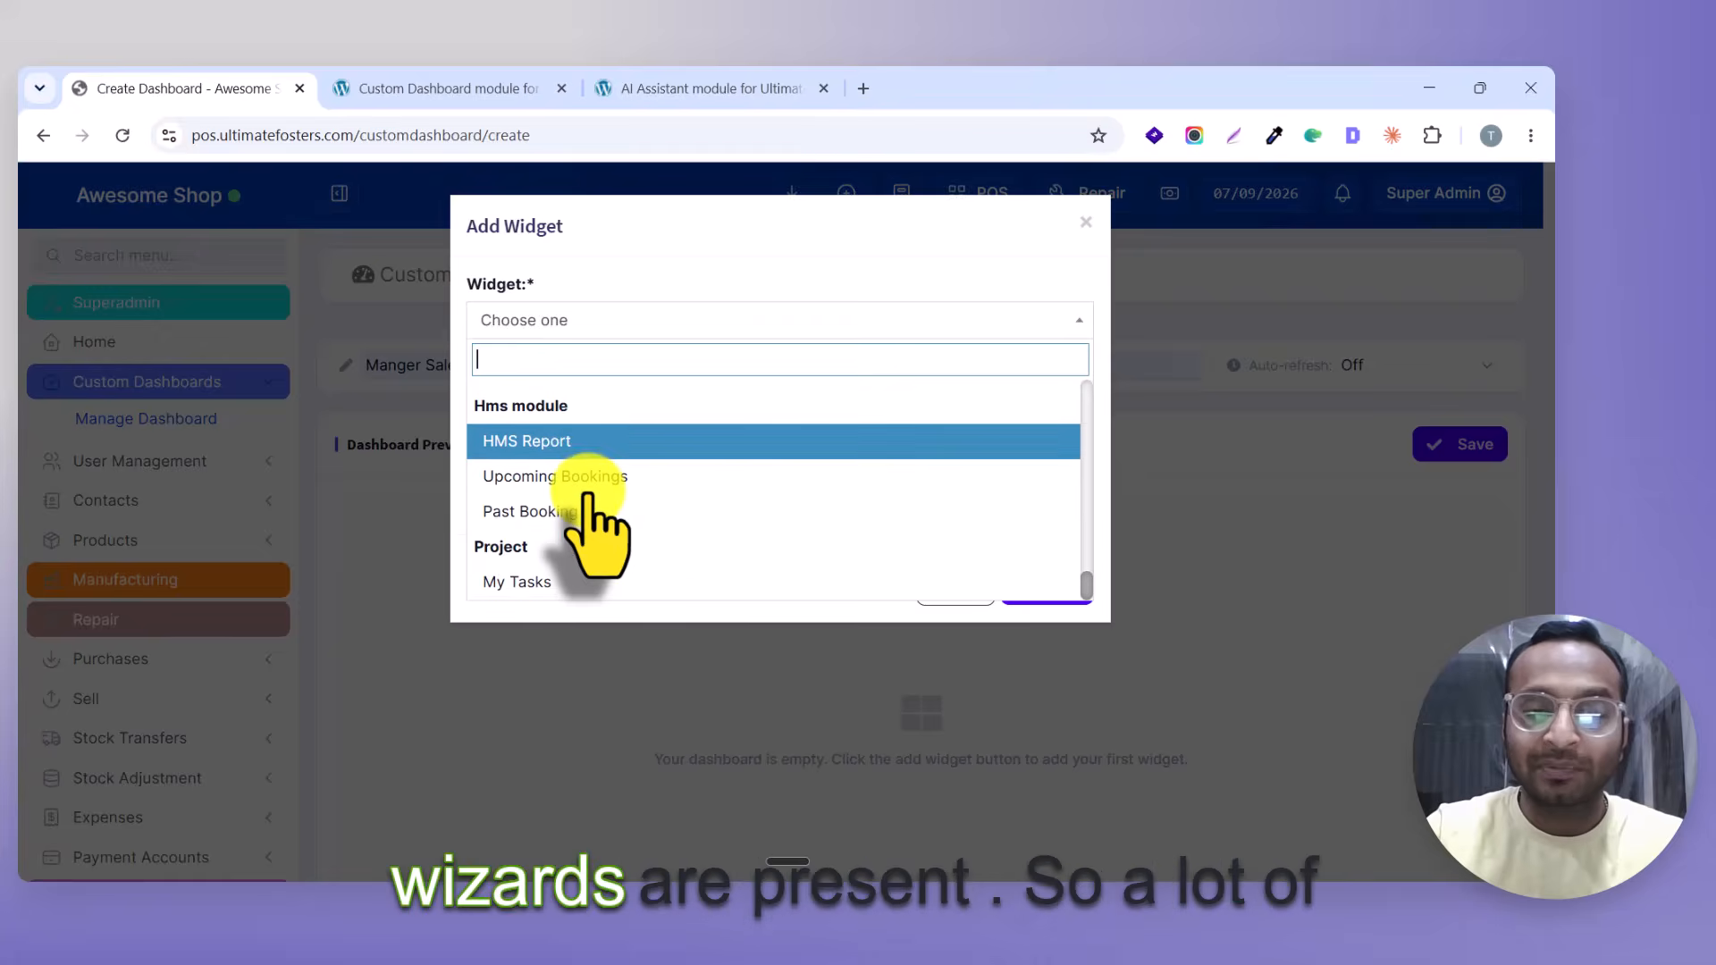
scroll(588, 496, "up", 10)
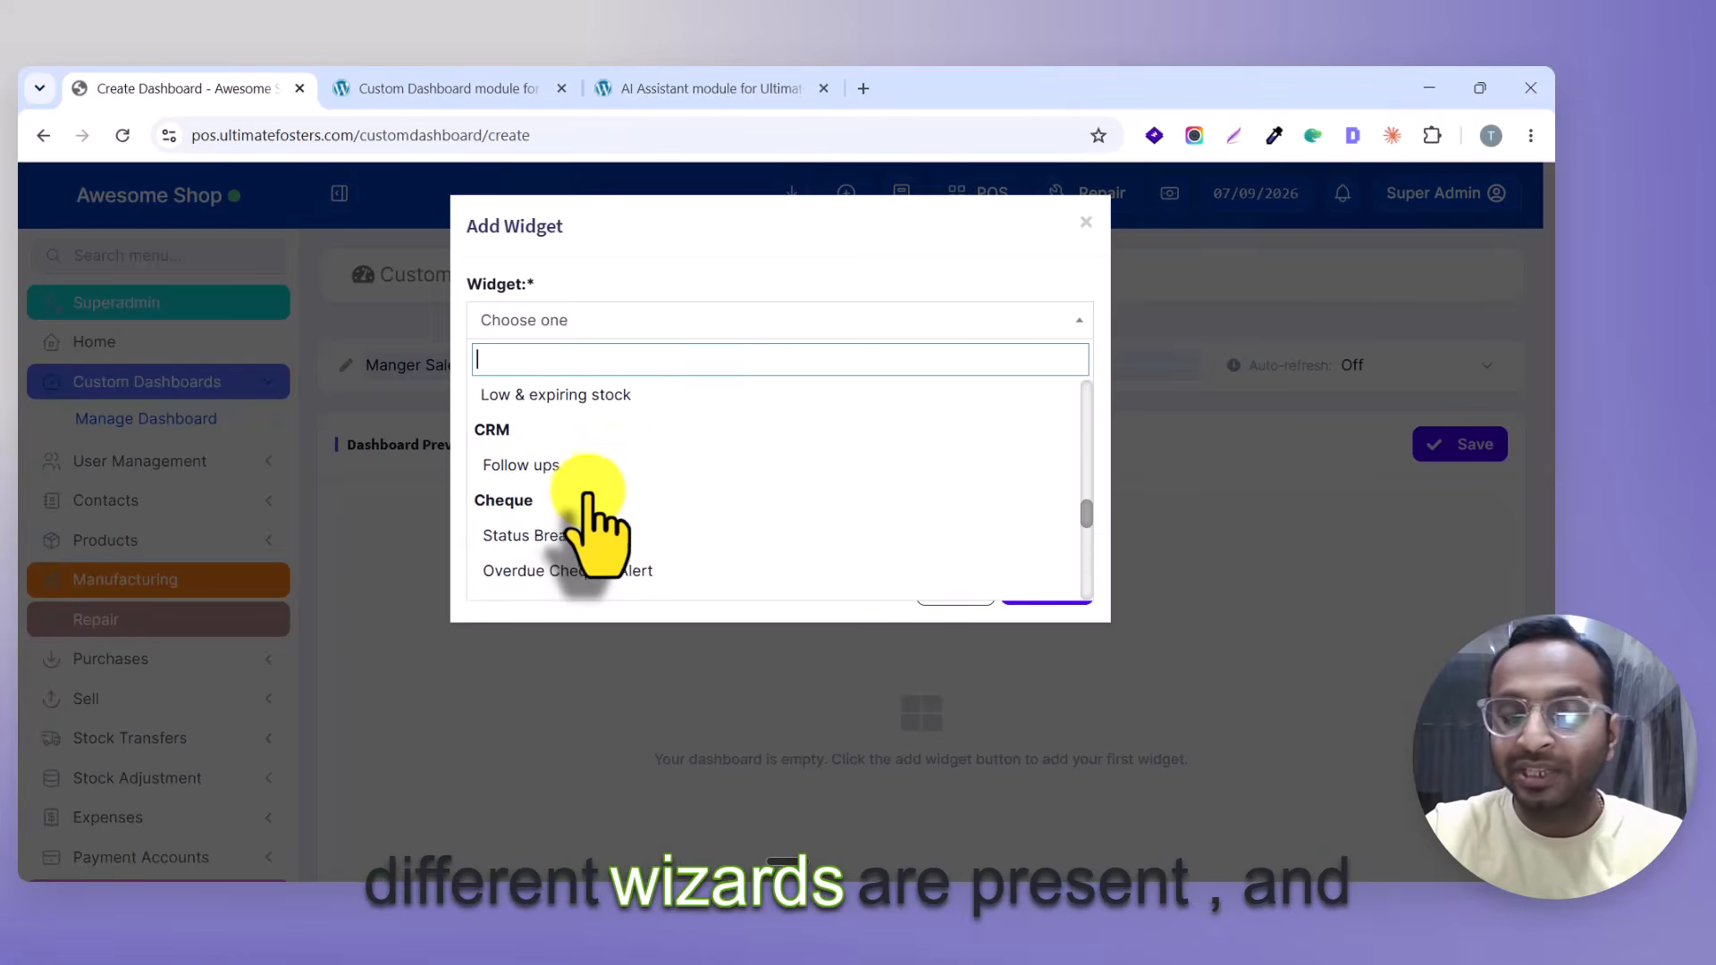
scroll(590, 527, "up", 5)
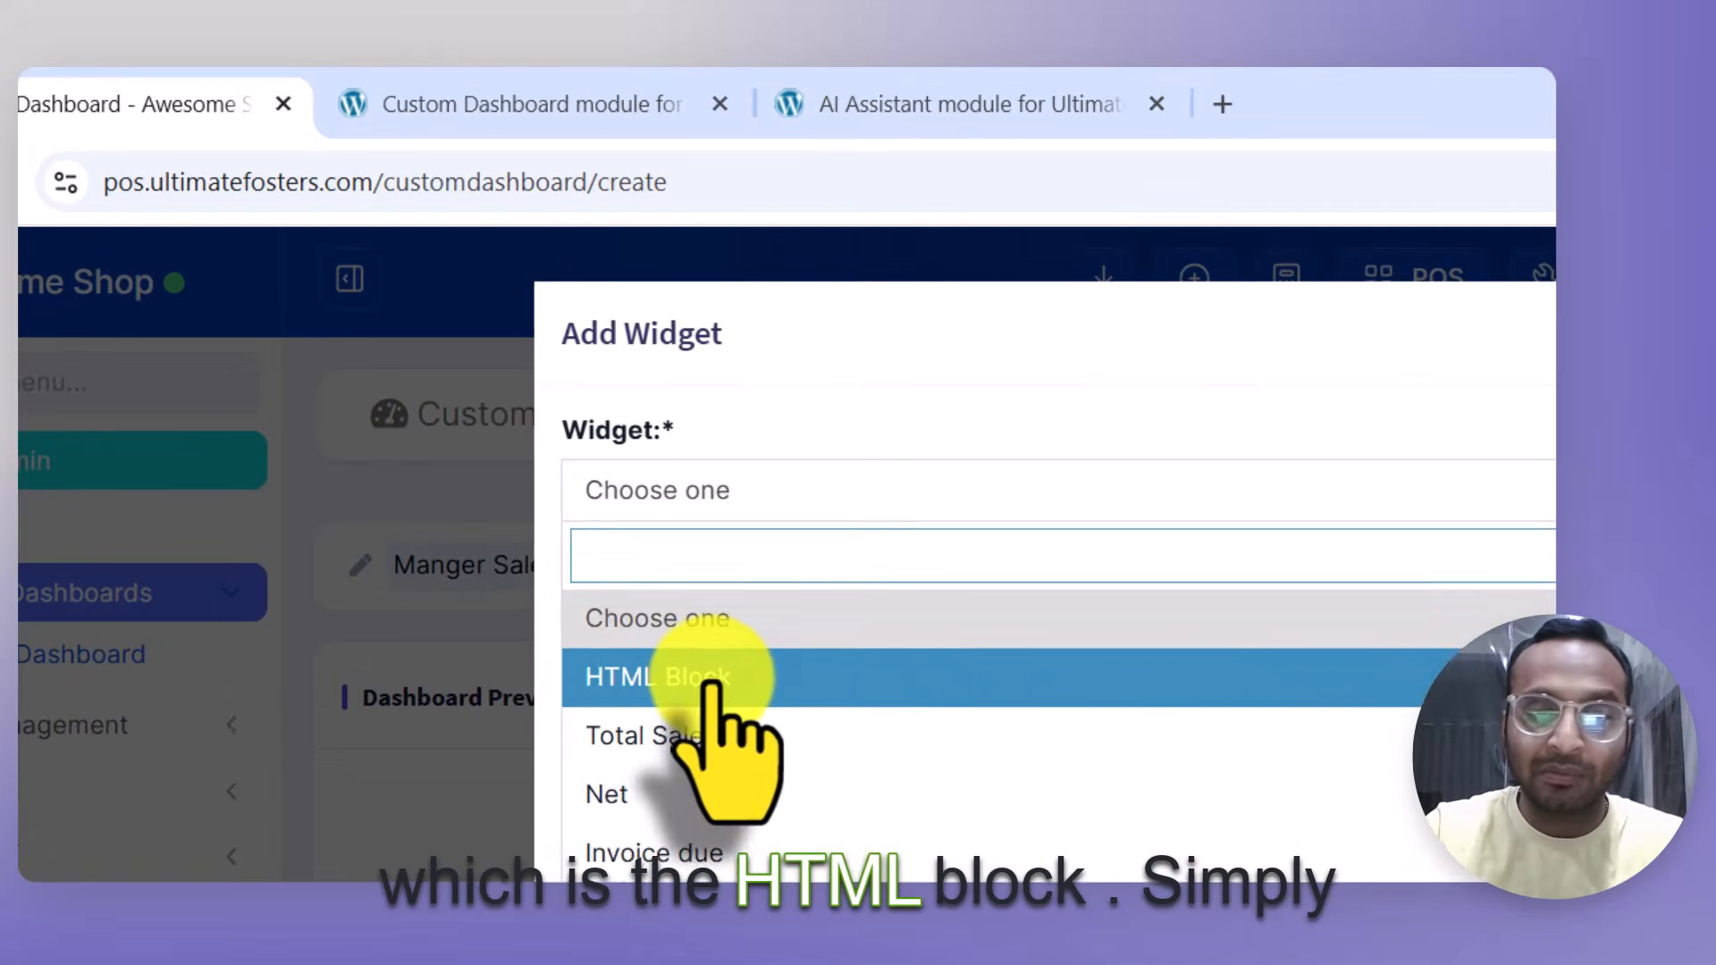
Choose HTML Block as the widget type and place the cursor in its heading.
left_click(557, 436)
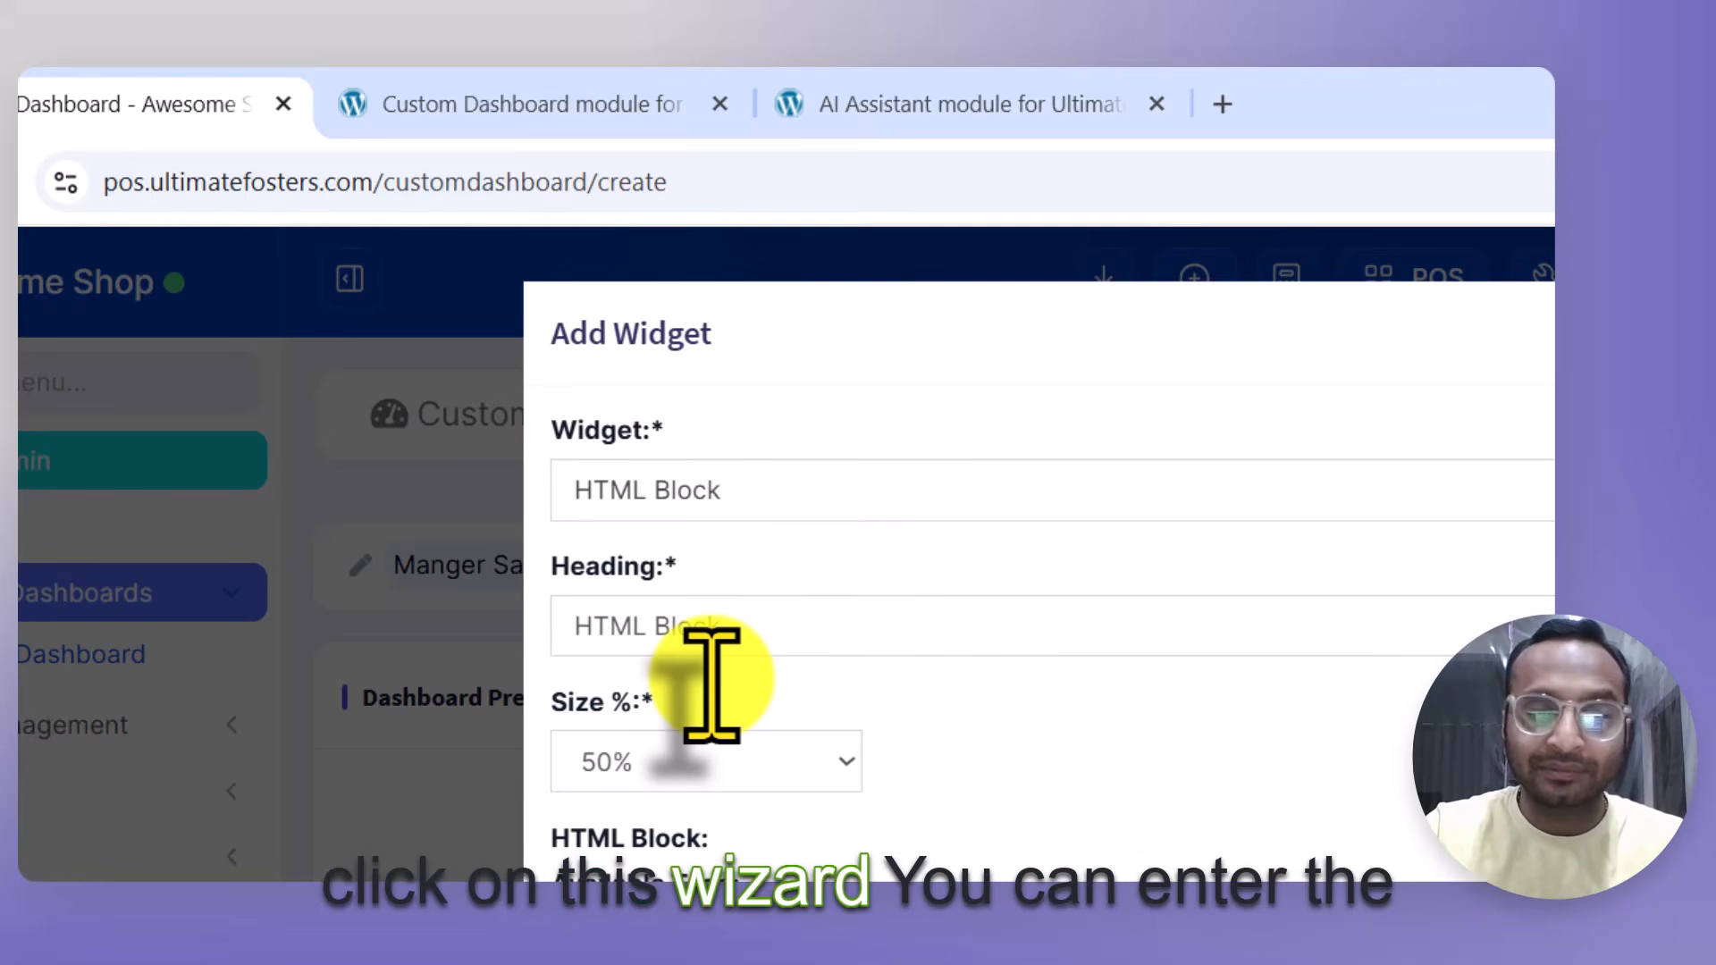
left_click(791, 626)
key("ctrl+a")
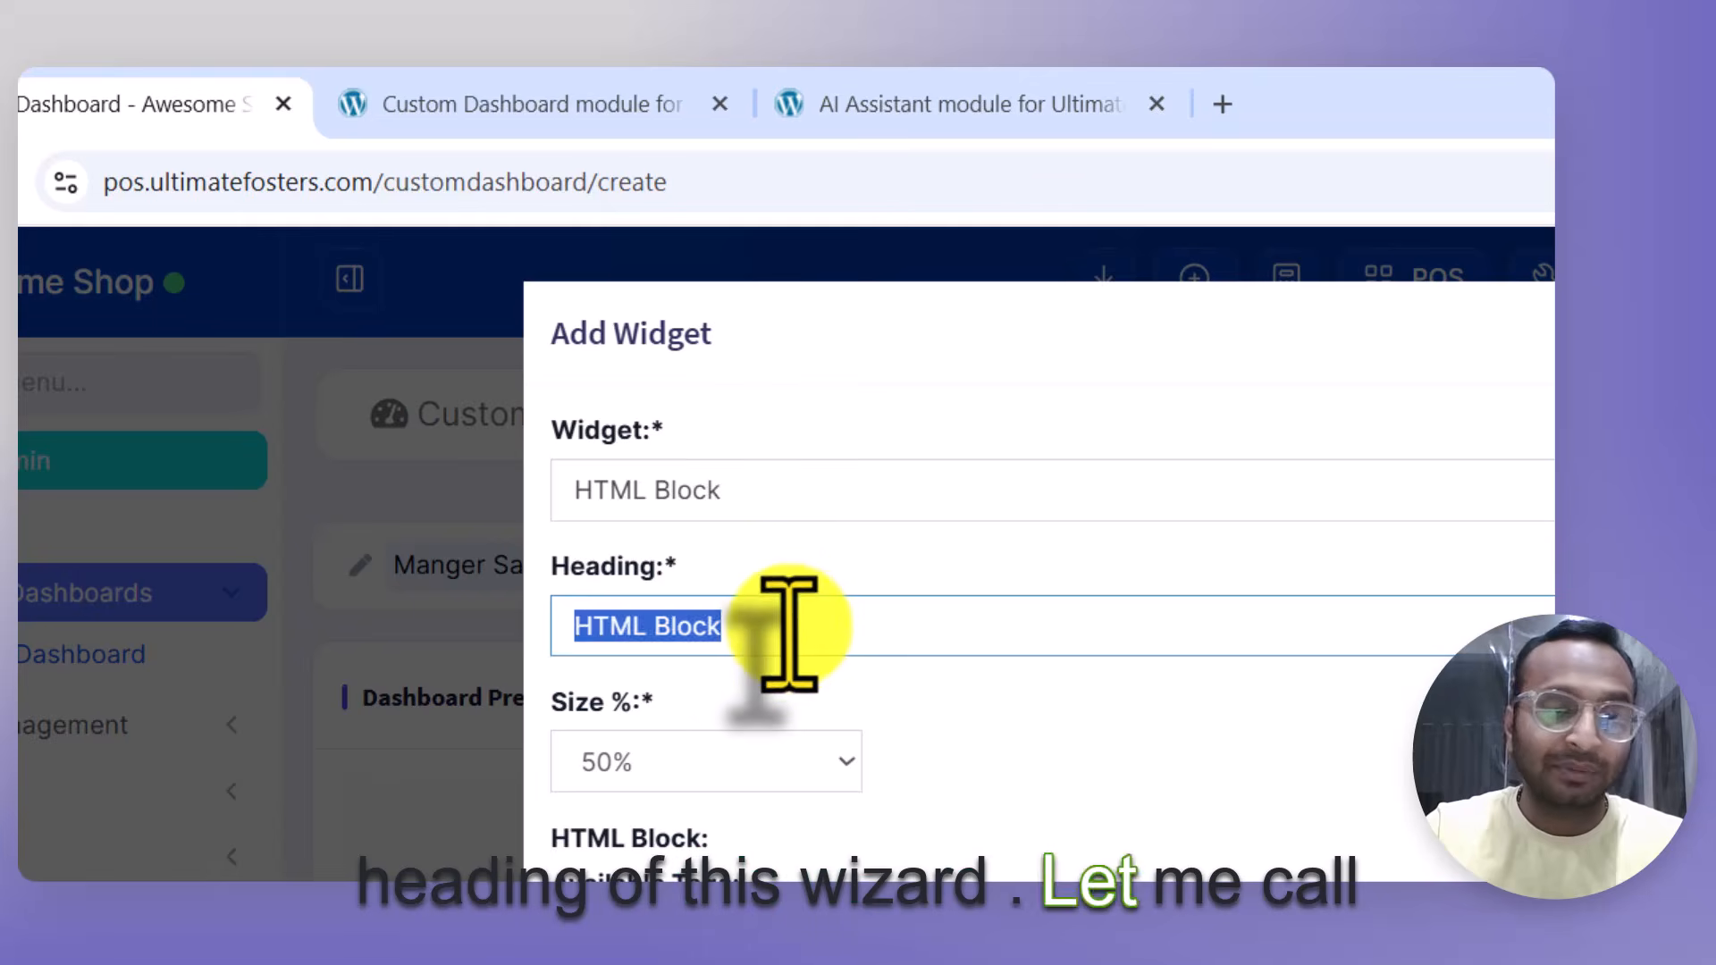
left_click(791, 626)
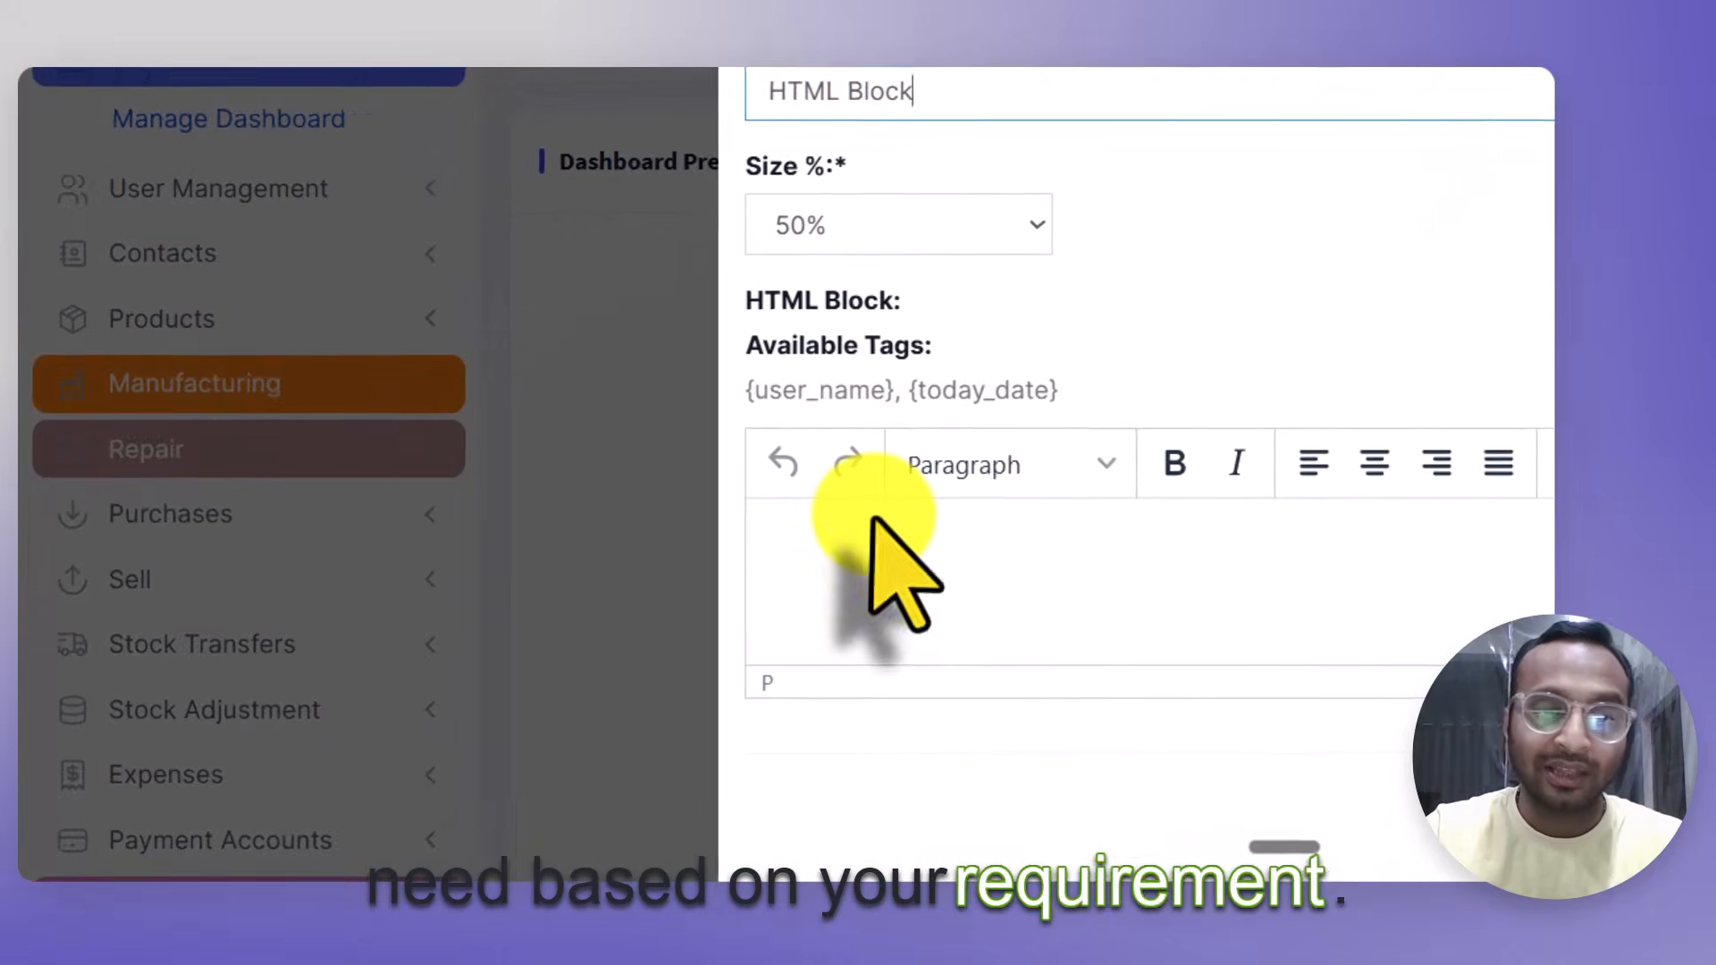
Write "Welcome {user_name}" as the content of the HTML block, using the available user name tag.
left_click(534, 677)
type("Welc")
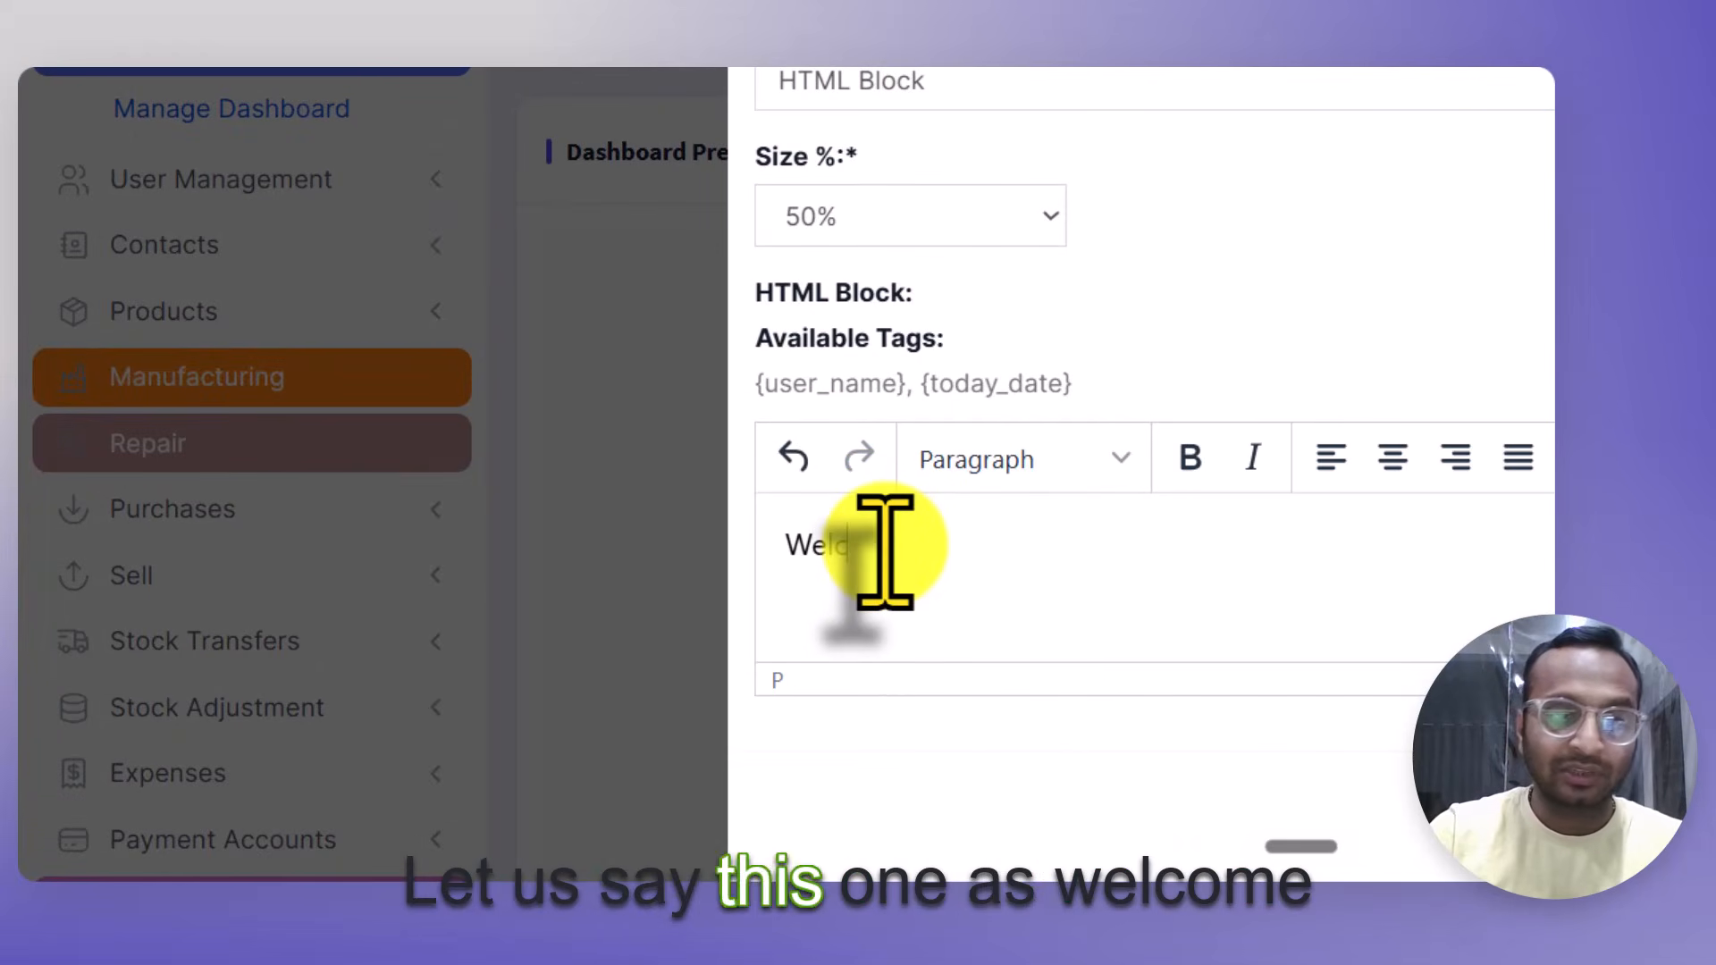
type("ome")
type("{user_name}")
key("BackSpace")
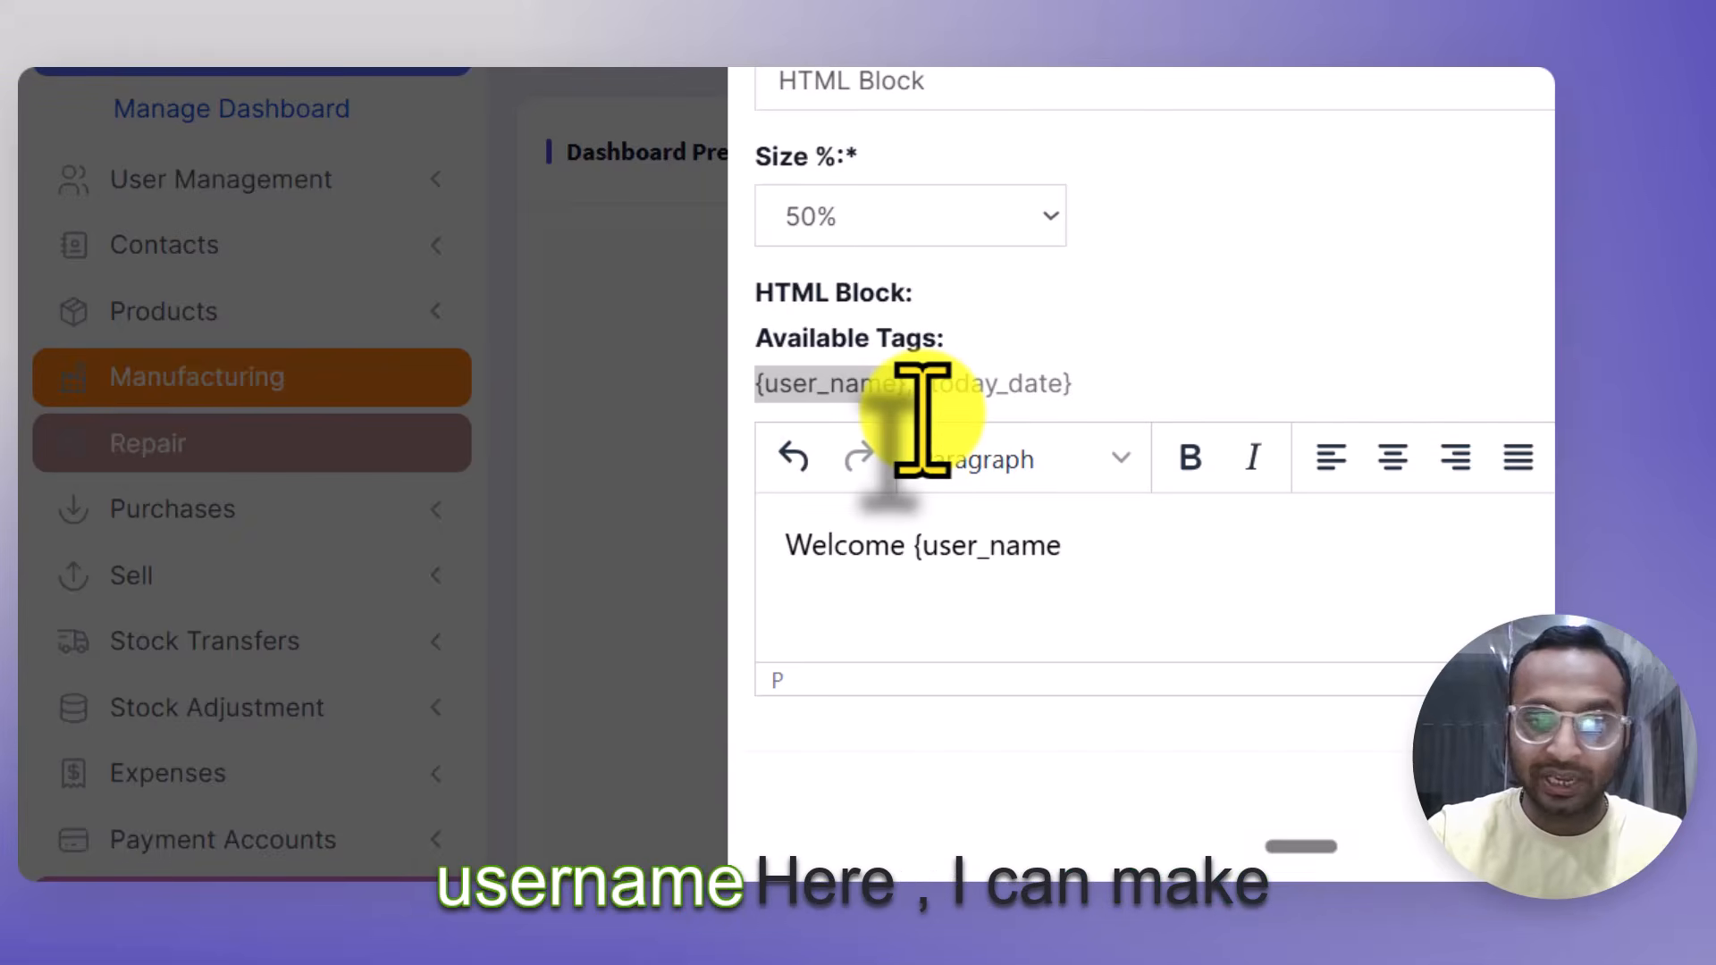
type("}")
Make the word "Welcome" bold in the HTML block's content and place the cursor at the end of the line.
double_click(871, 543)
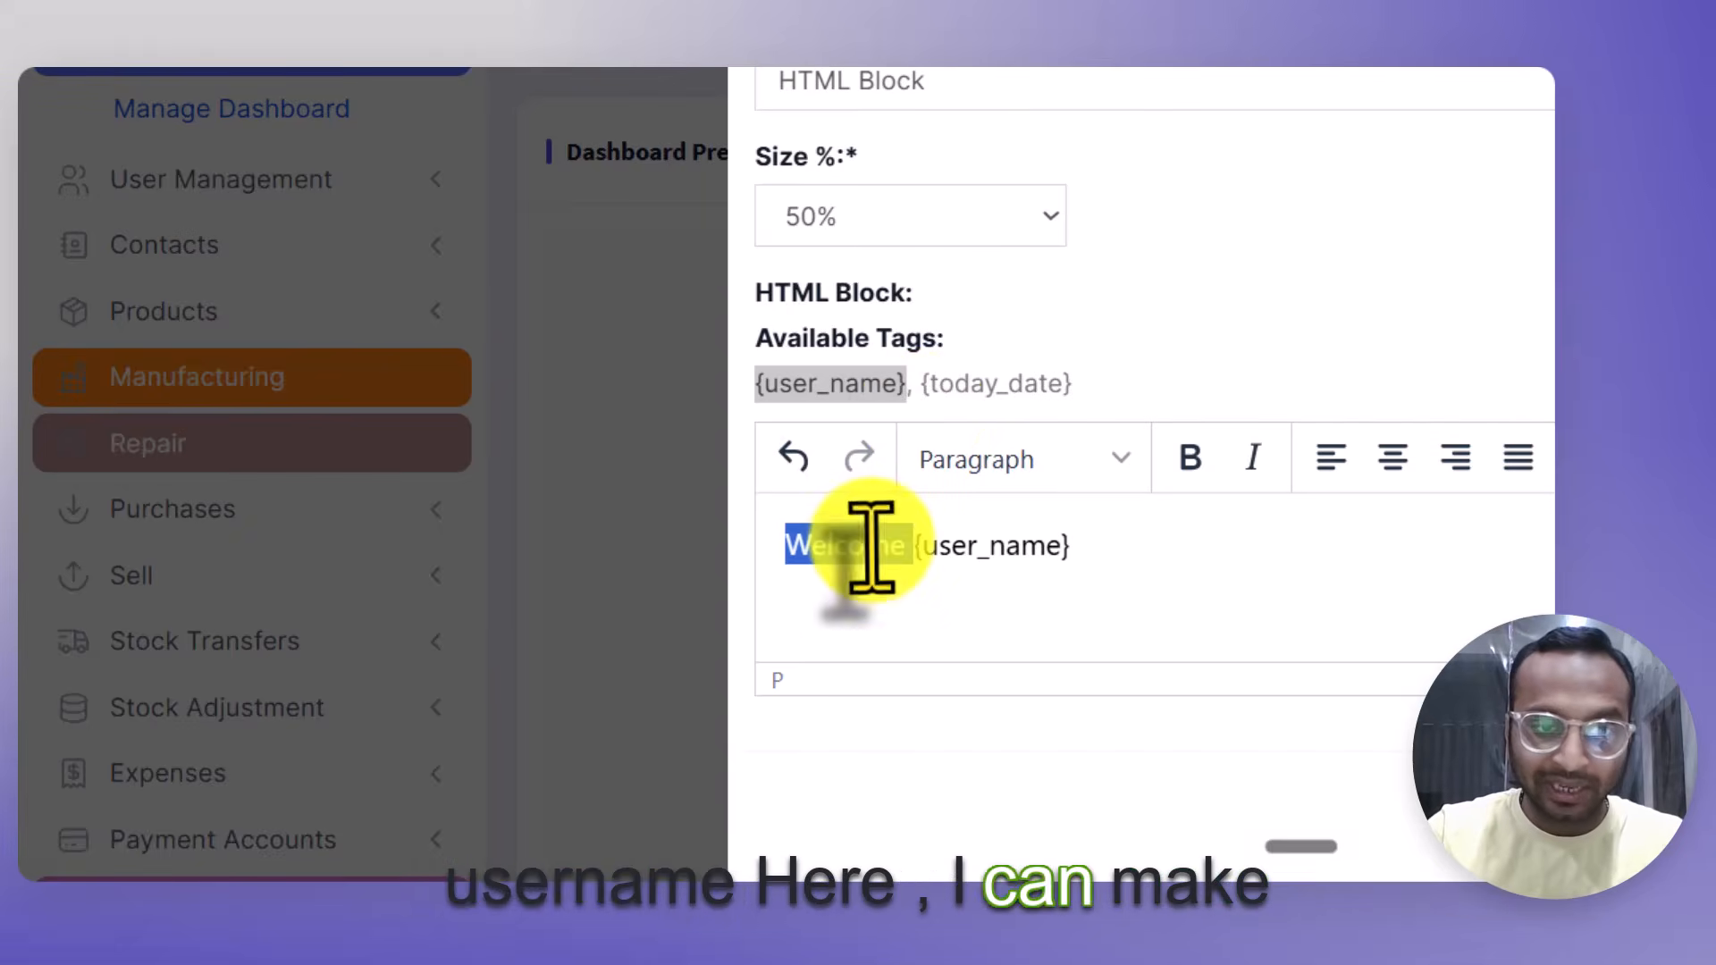
left_click(1189, 457)
left_click(1156, 545)
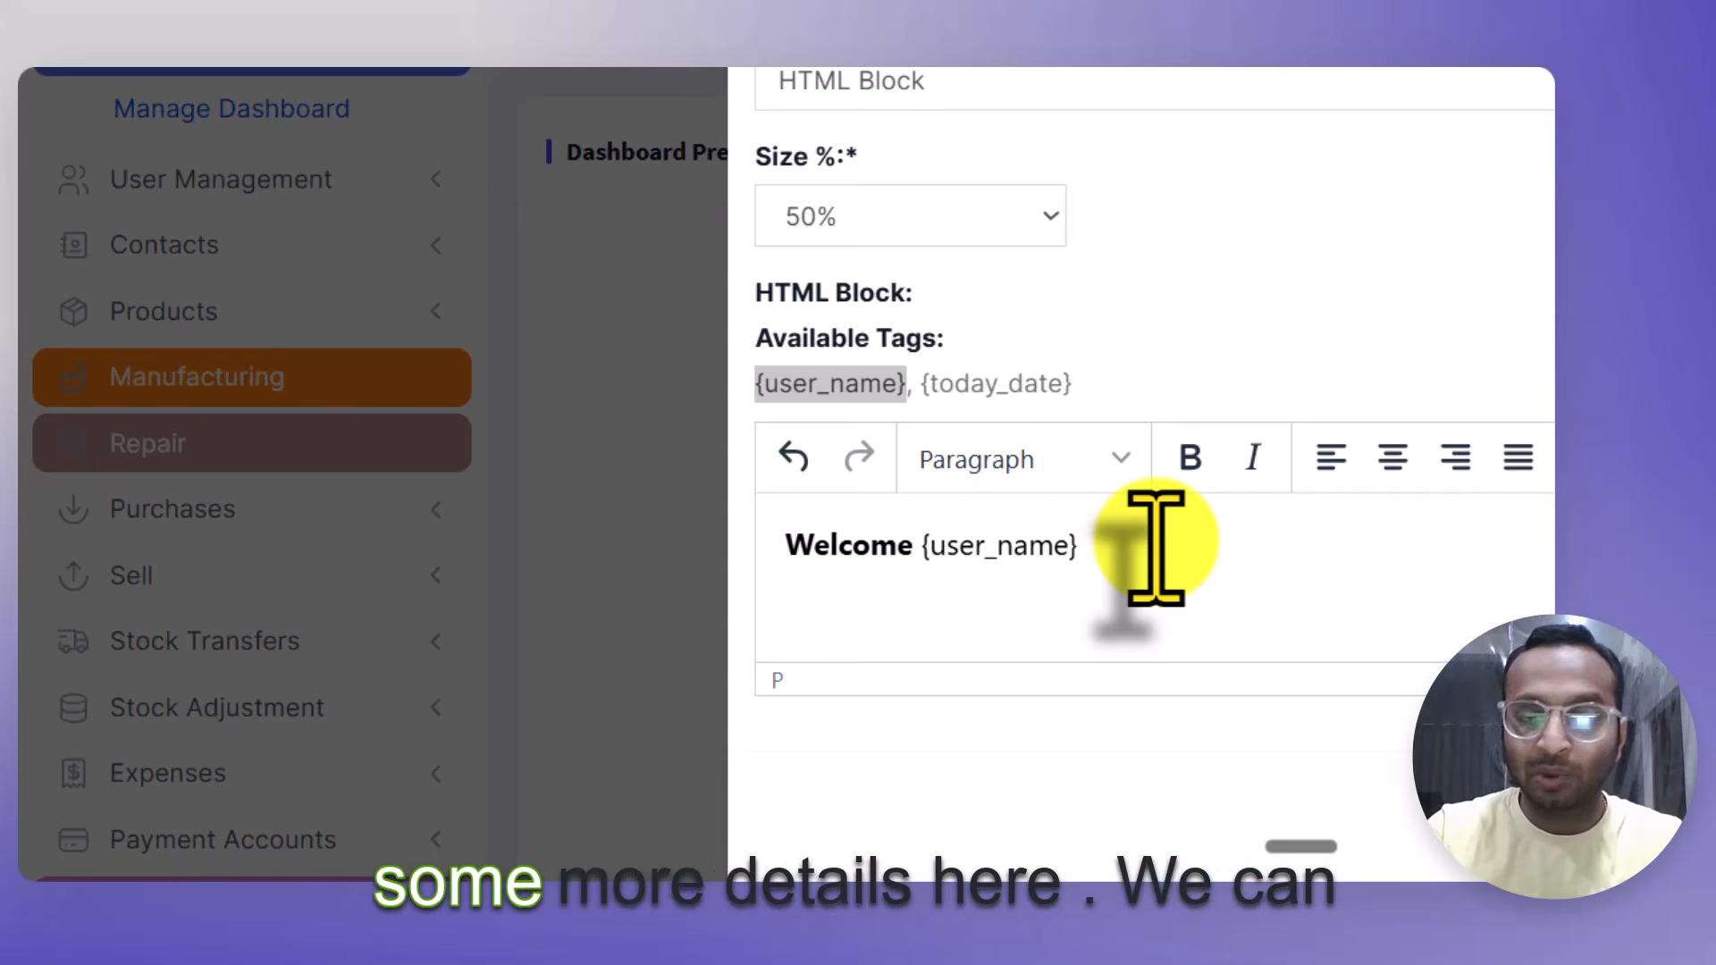
Write "Your data for today - {today_date}" below the welcome line using the available date tag, and add the HTML block to the dashboard.
left_click_drag(916, 383, 1085, 384)
key("ctrl+c")
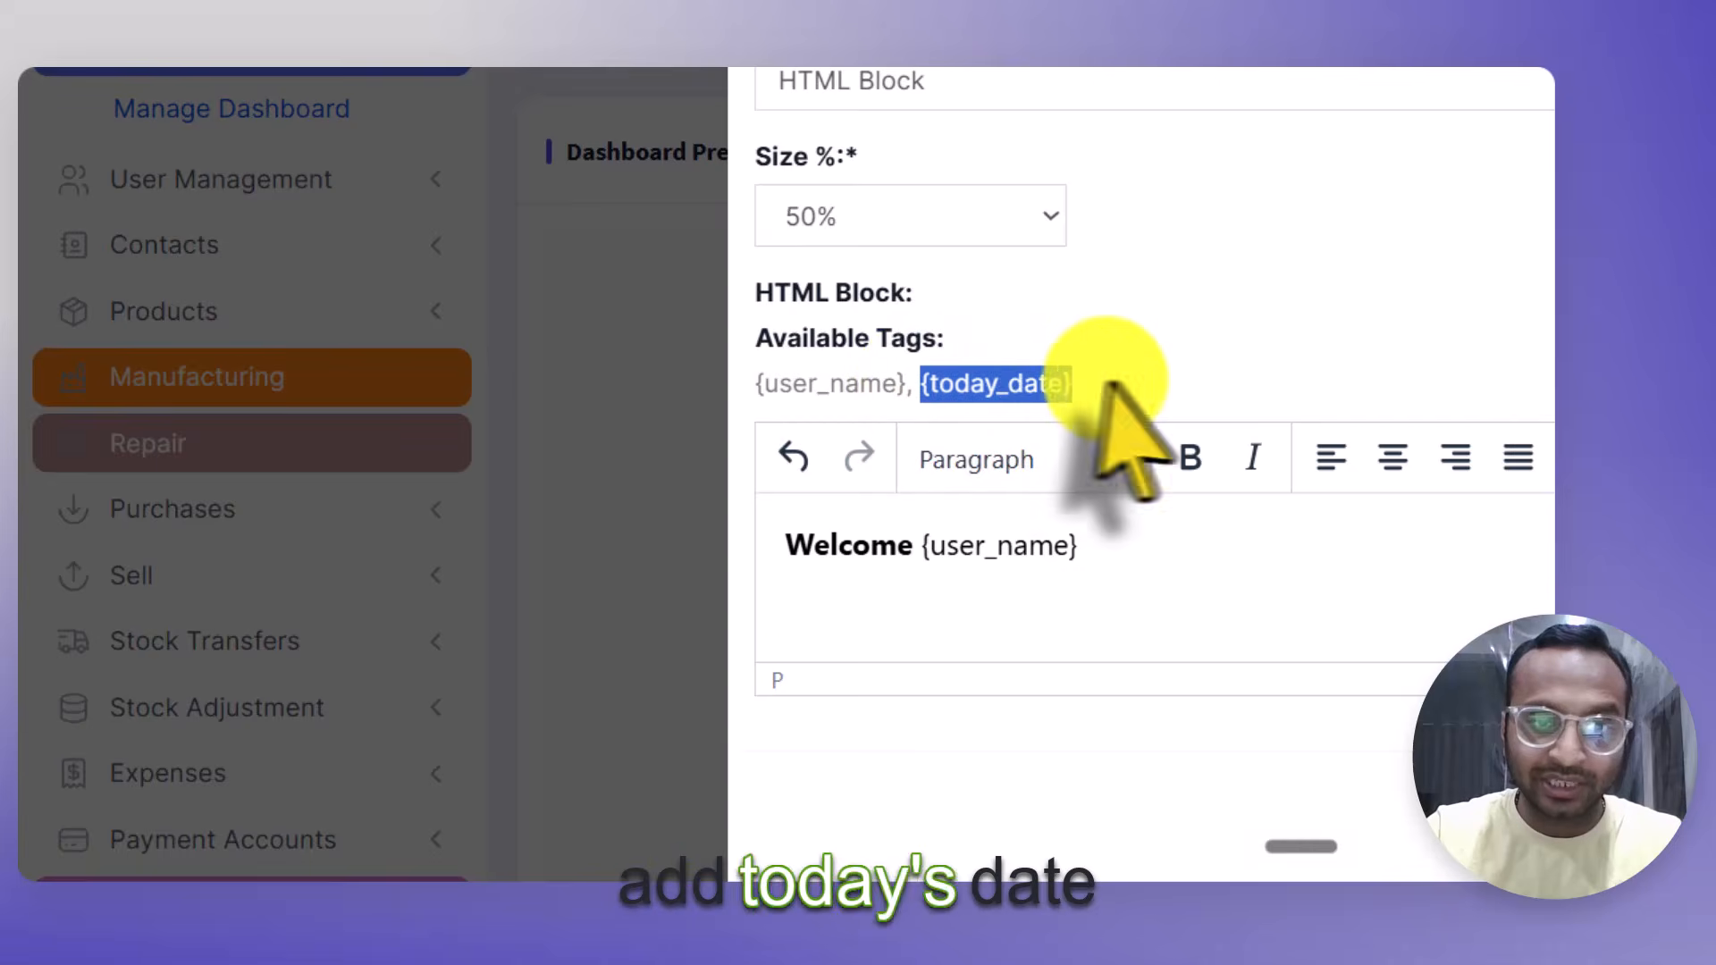
left_click(1128, 547)
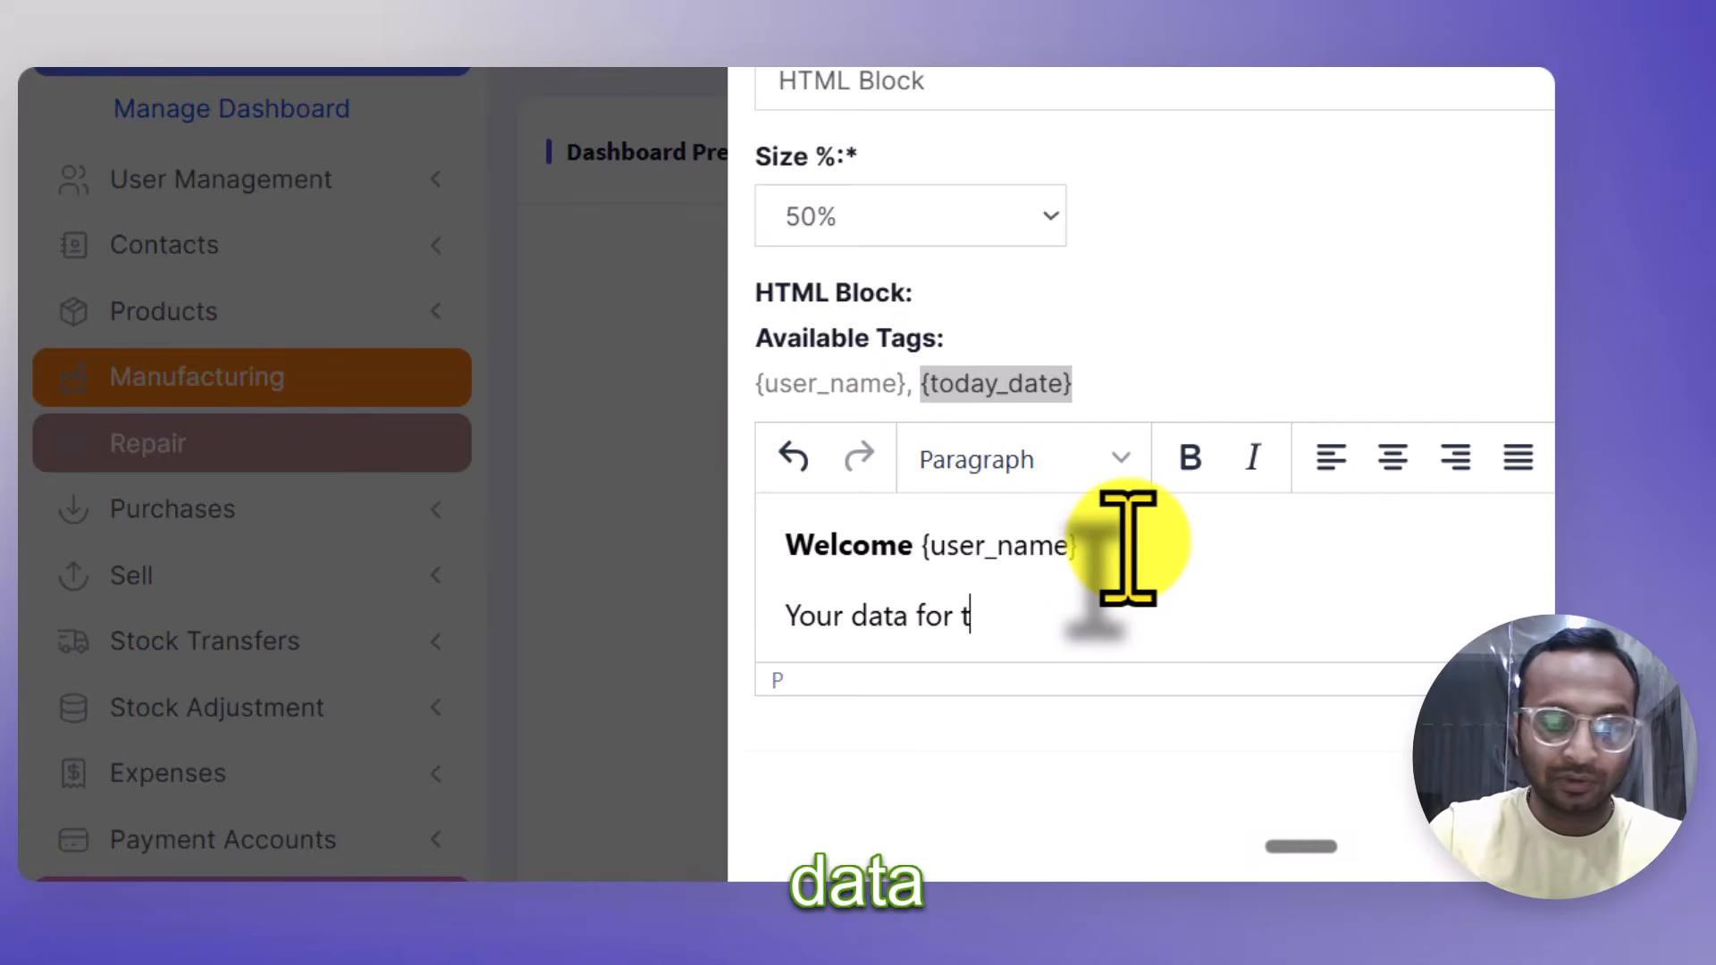
key("ctrl+v")
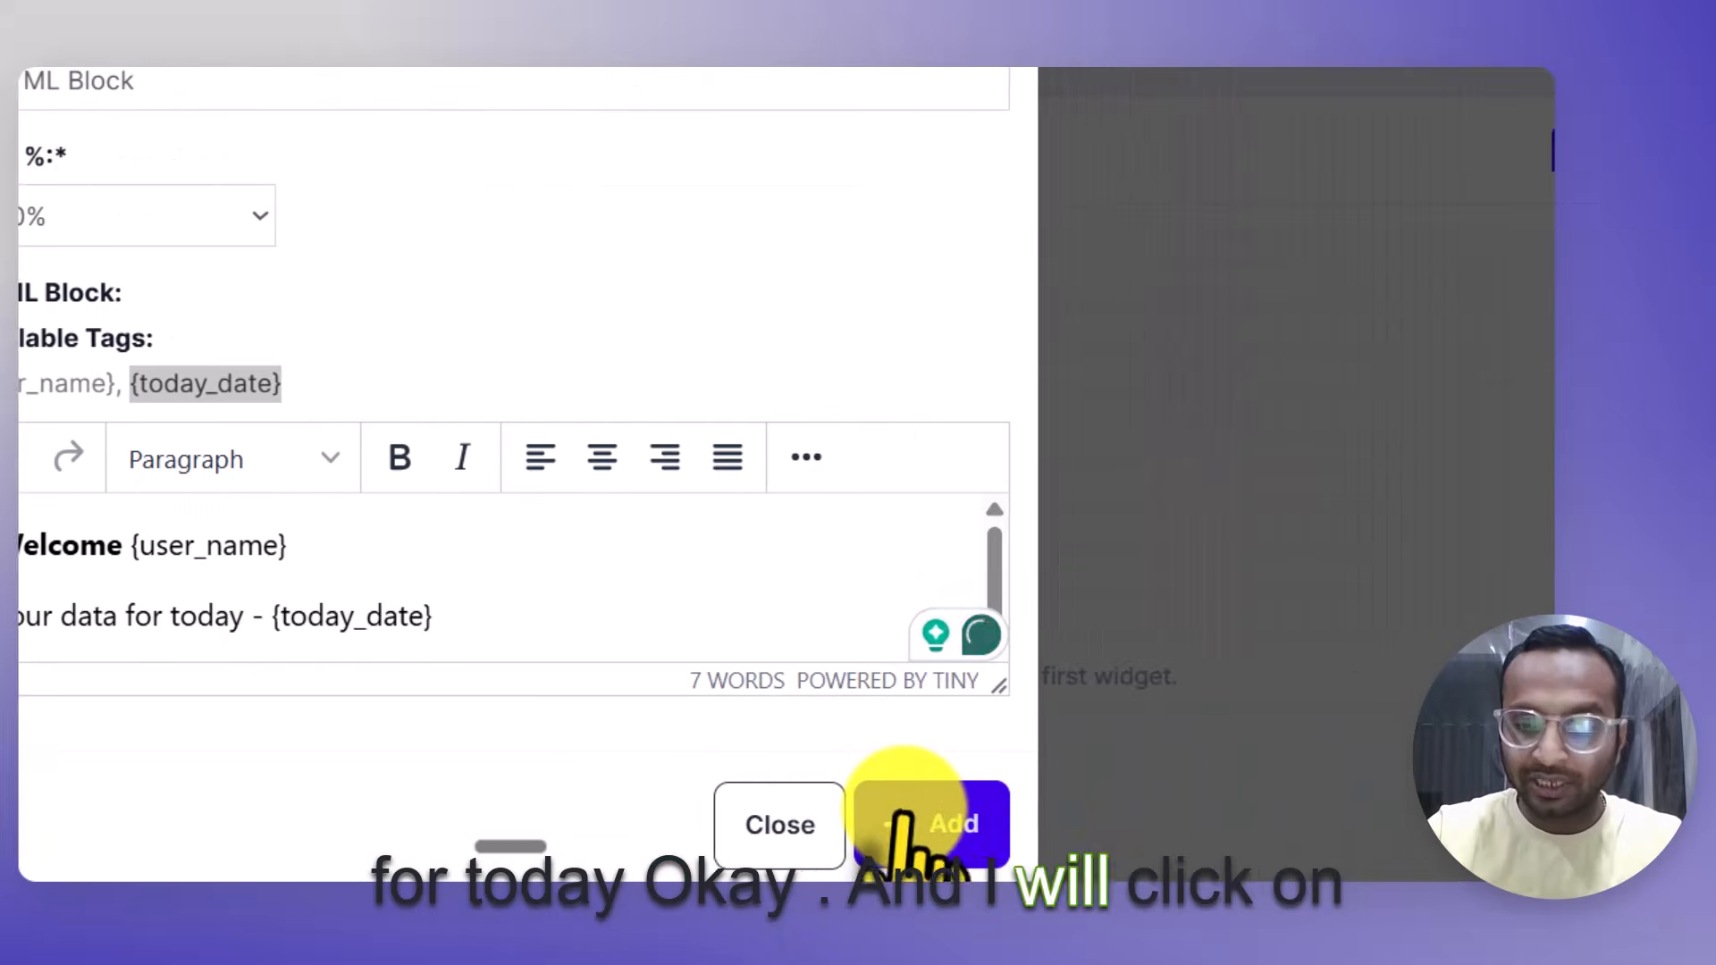
left_click(938, 818)
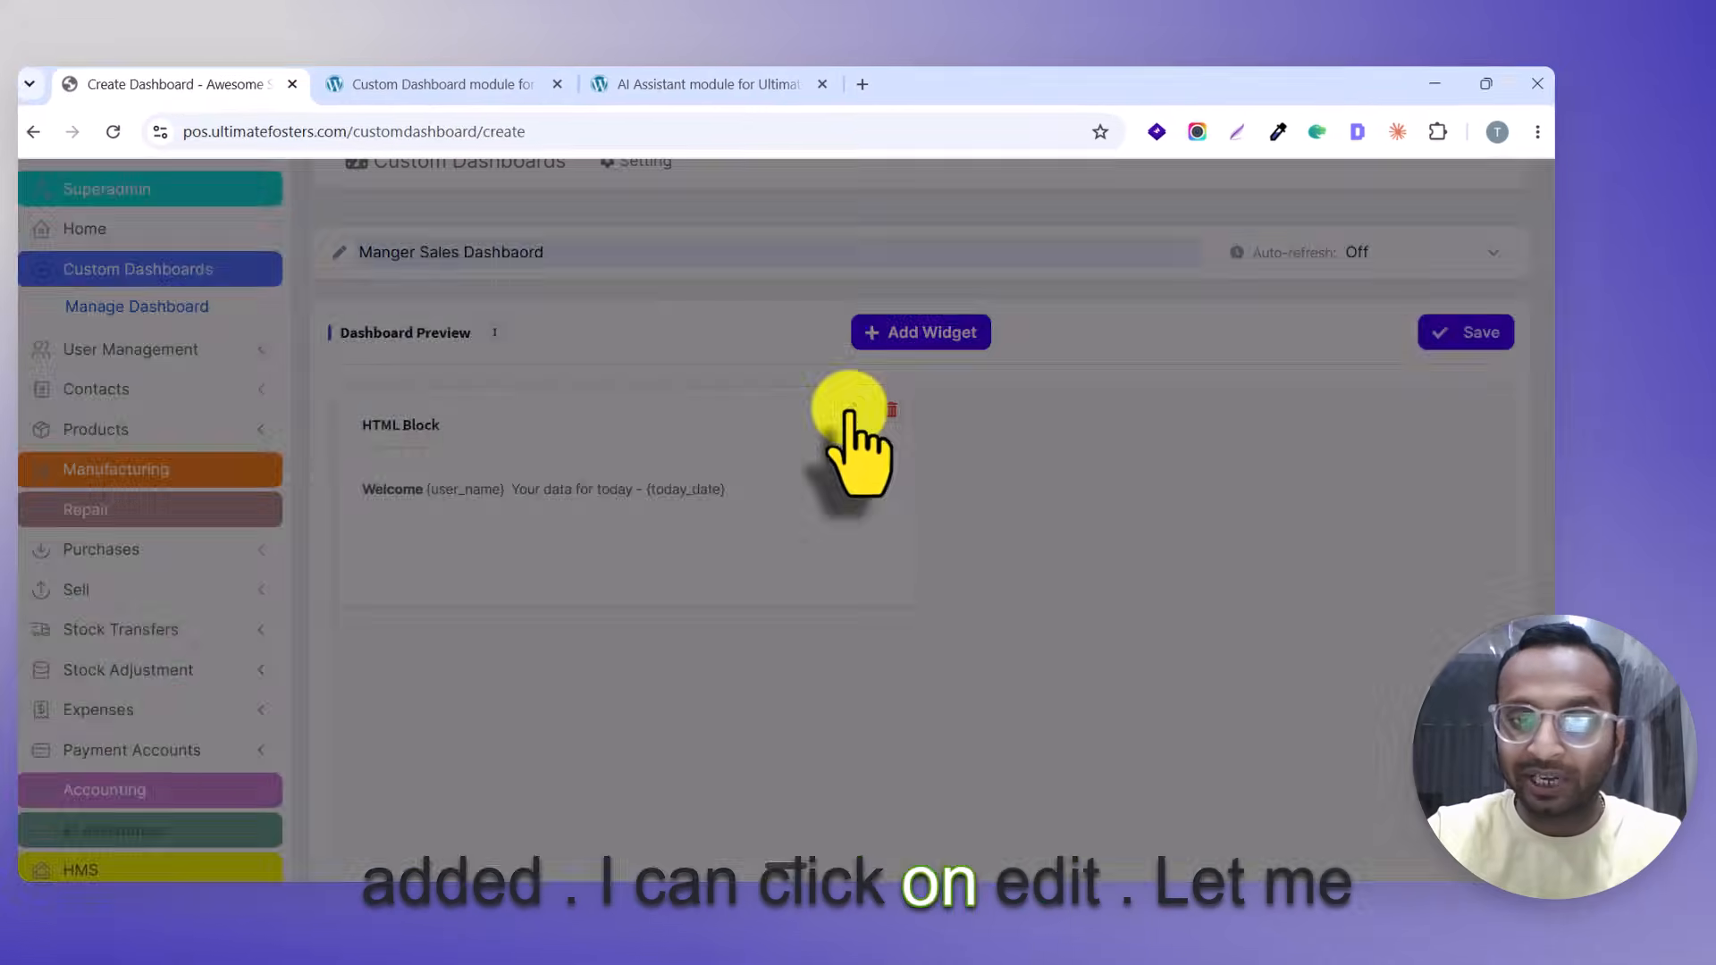
Edit the HTML Block widget on the dashboard and set its size to 100%.
left_click(832, 391)
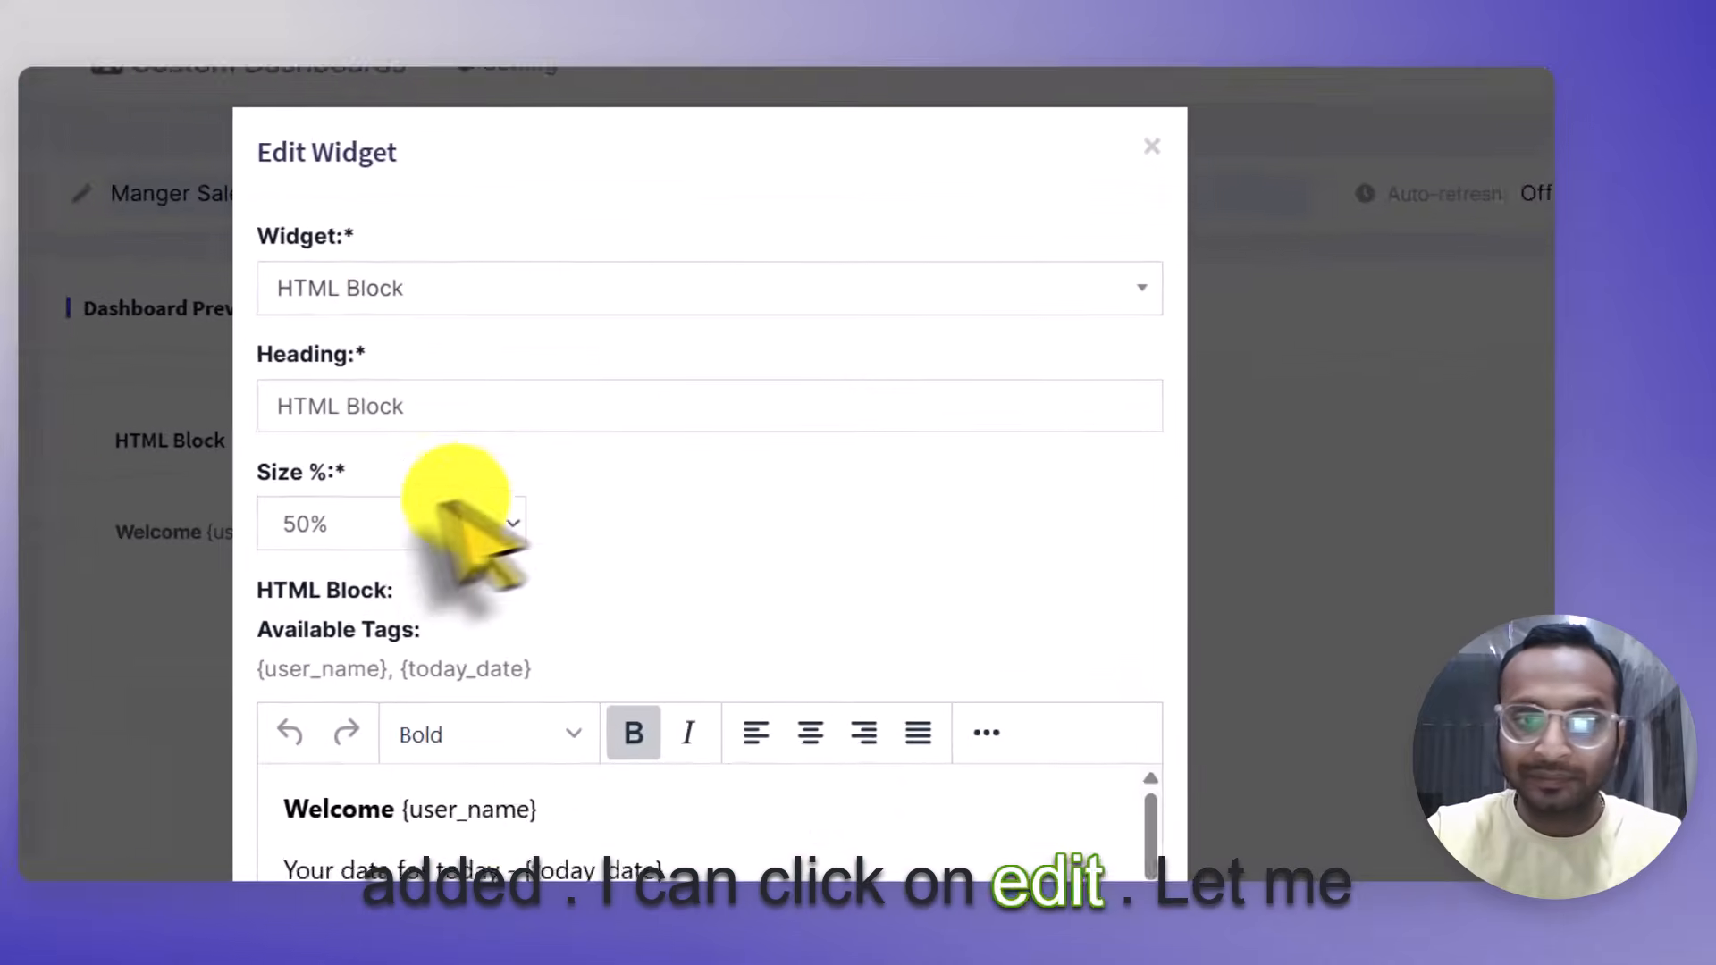
left_click(433, 518)
left_click(285, 738)
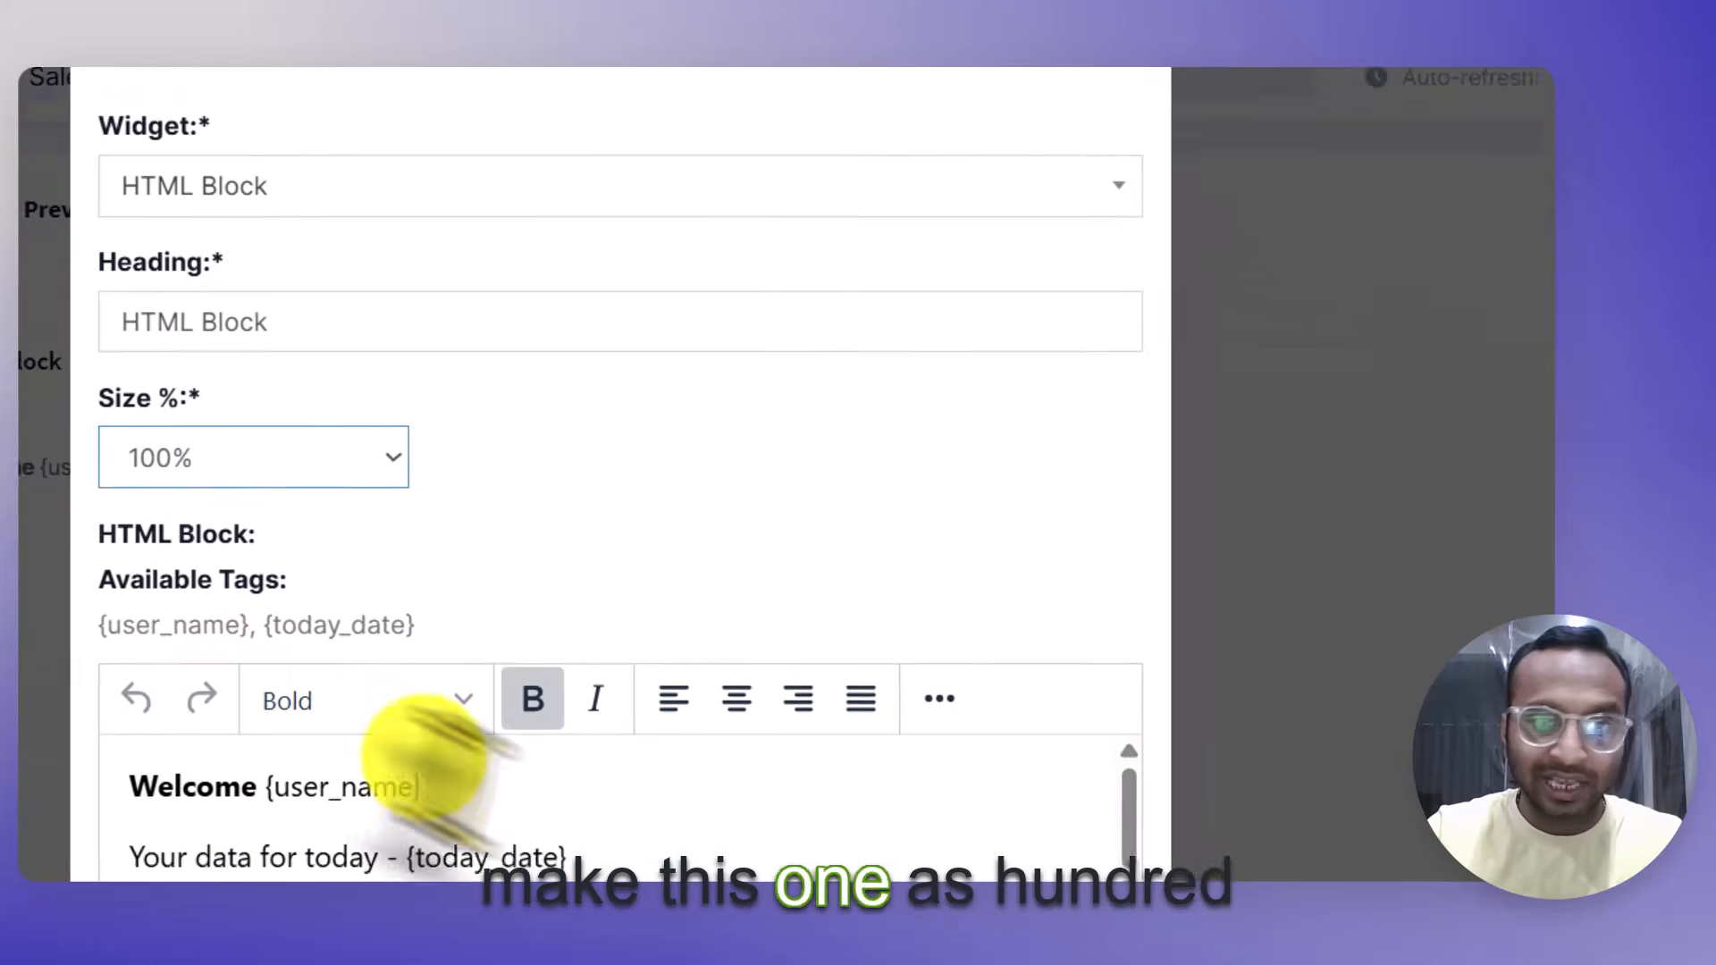
left_click(903, 835)
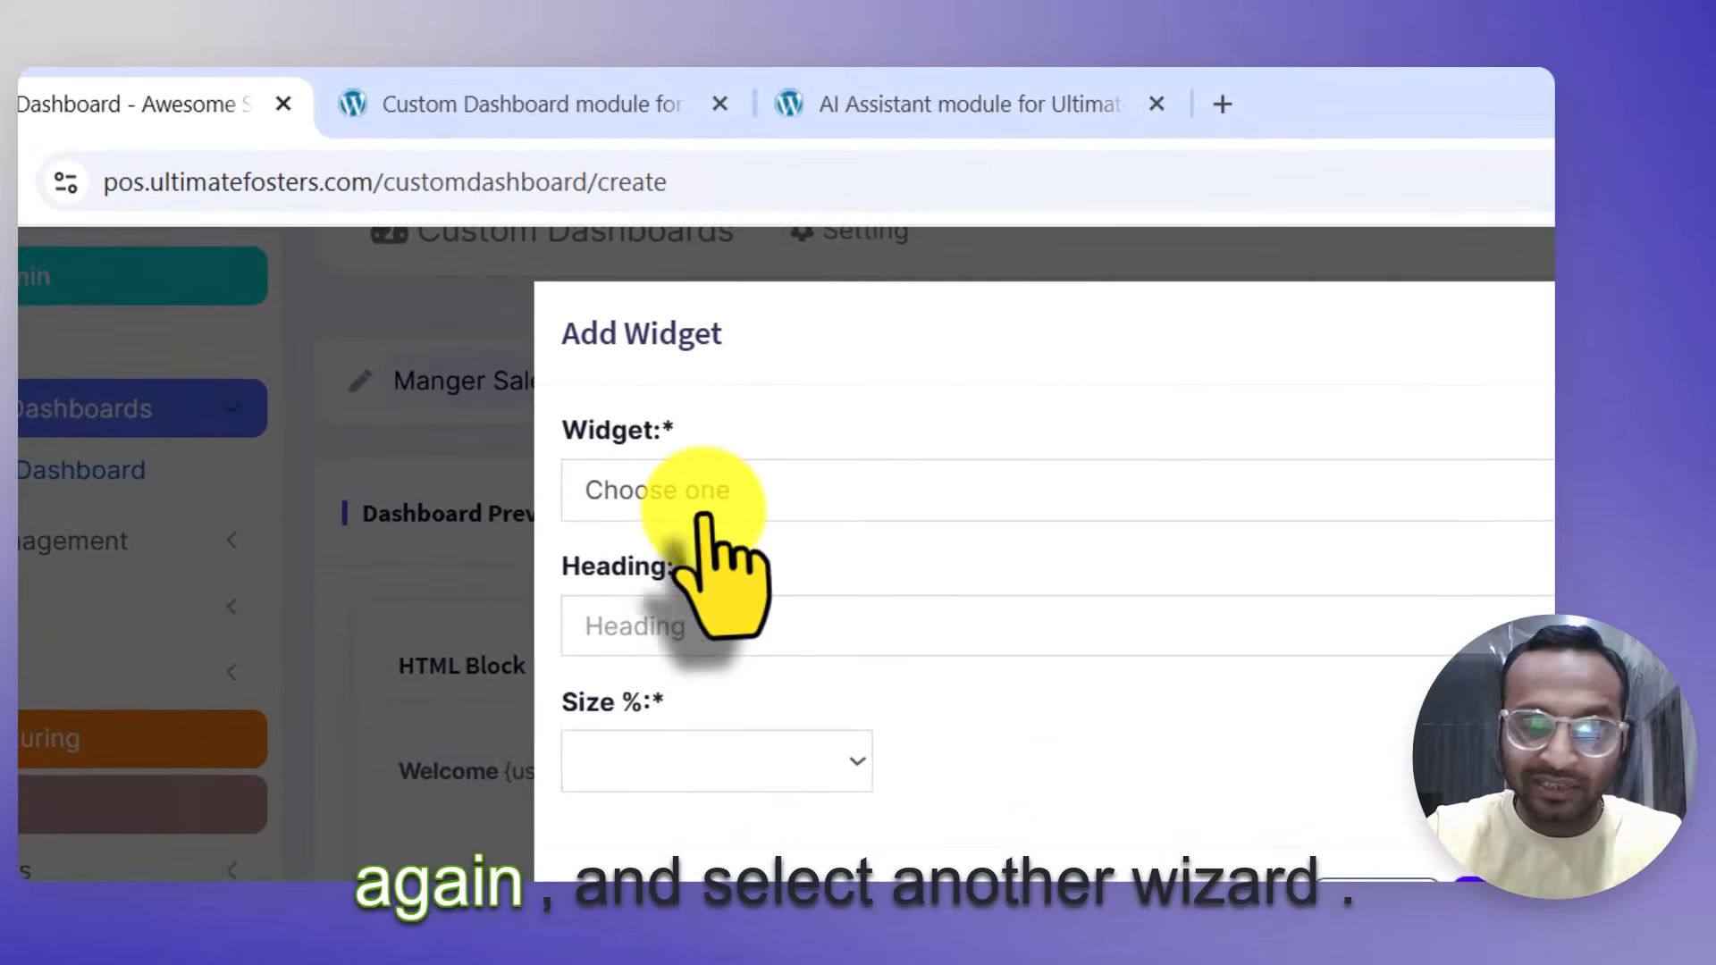
Compare the options offered for a new widget of type Total Sales, Cash register report, and Low & expiring stock.
left_click(703, 513)
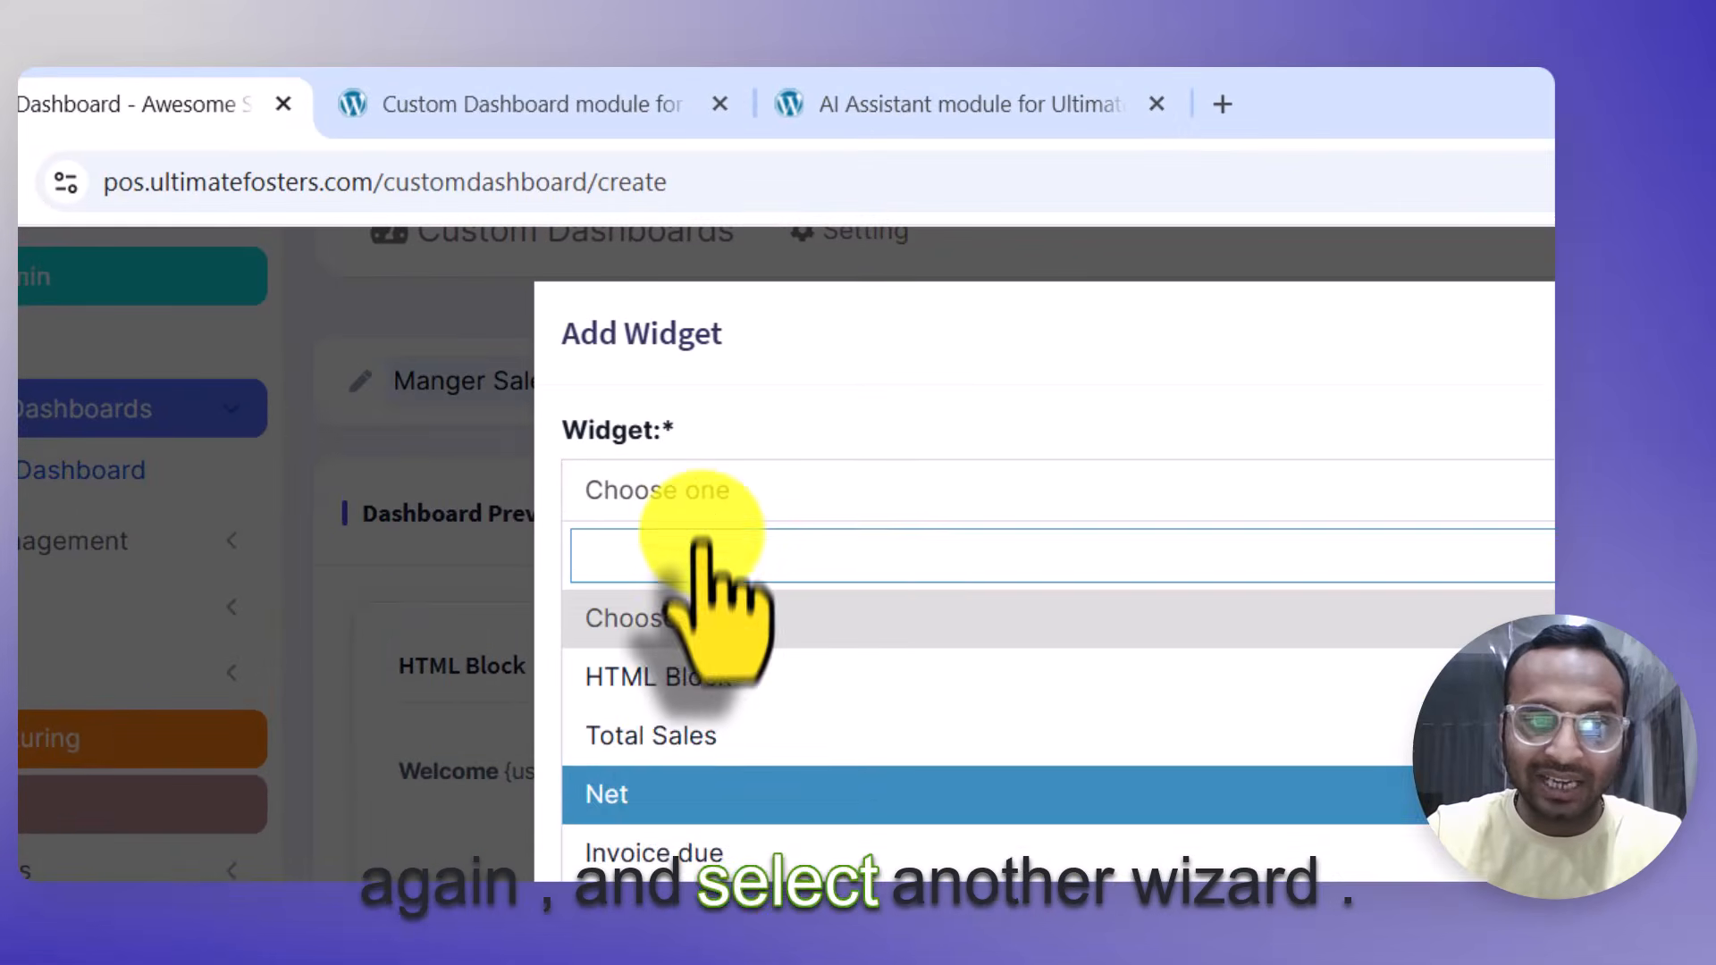
left_click(687, 736)
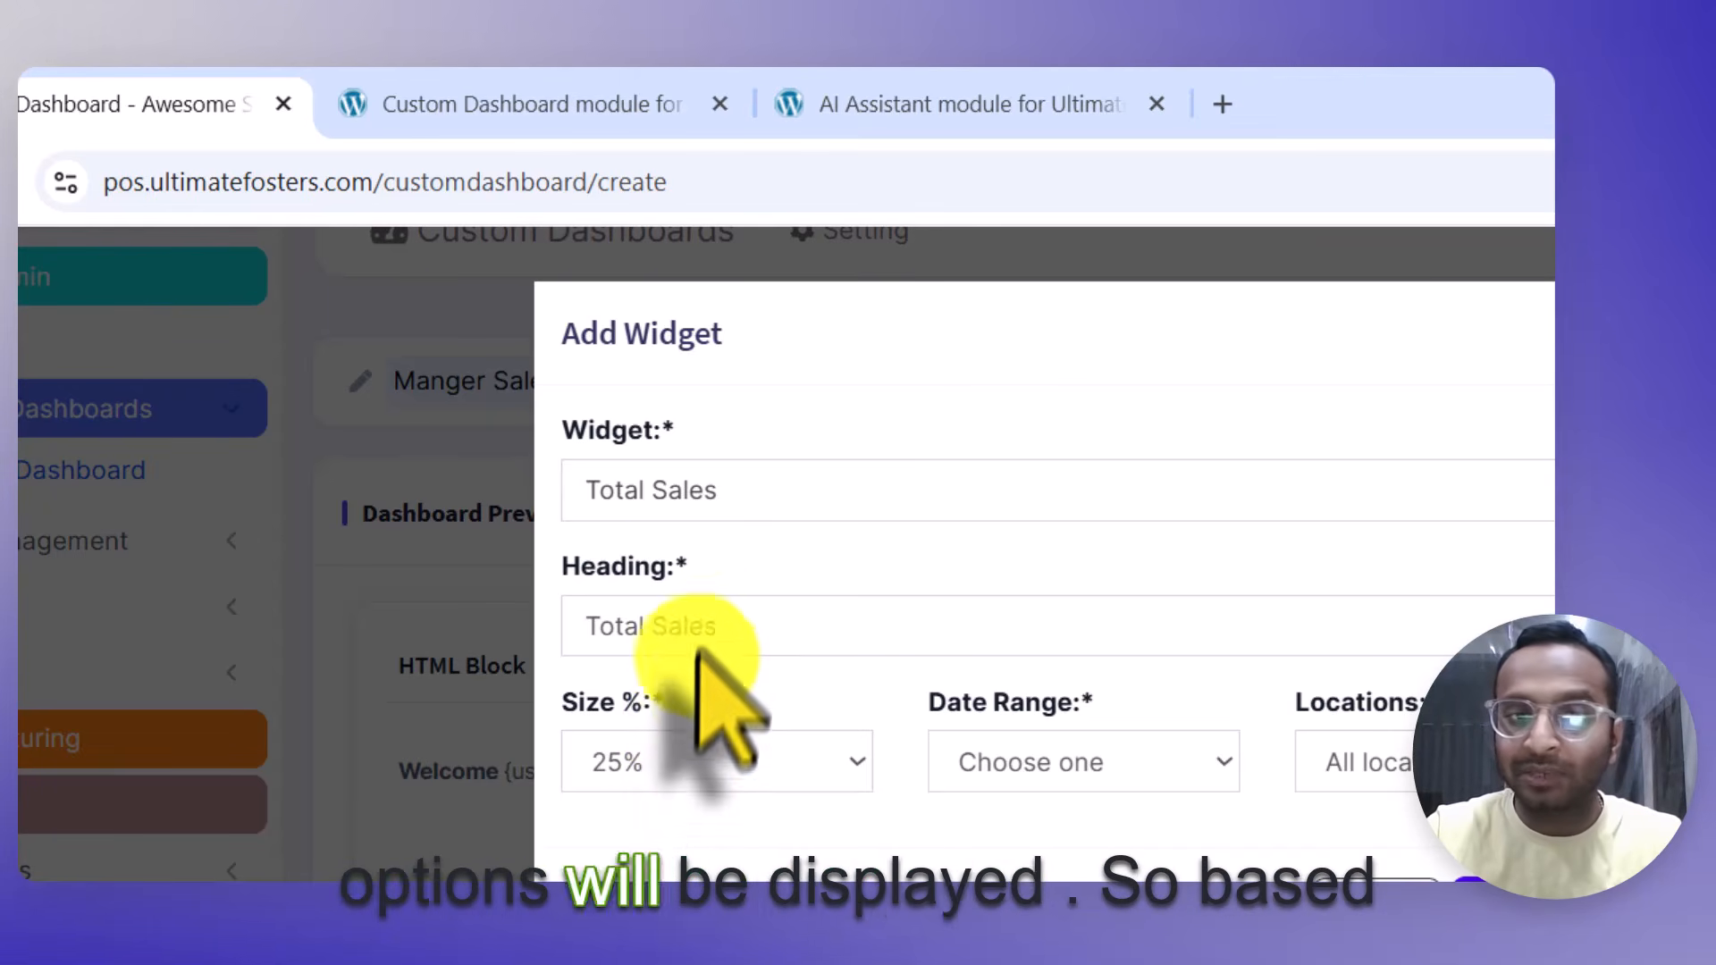
left_click(722, 489)
scroll(719, 840, "down", 3)
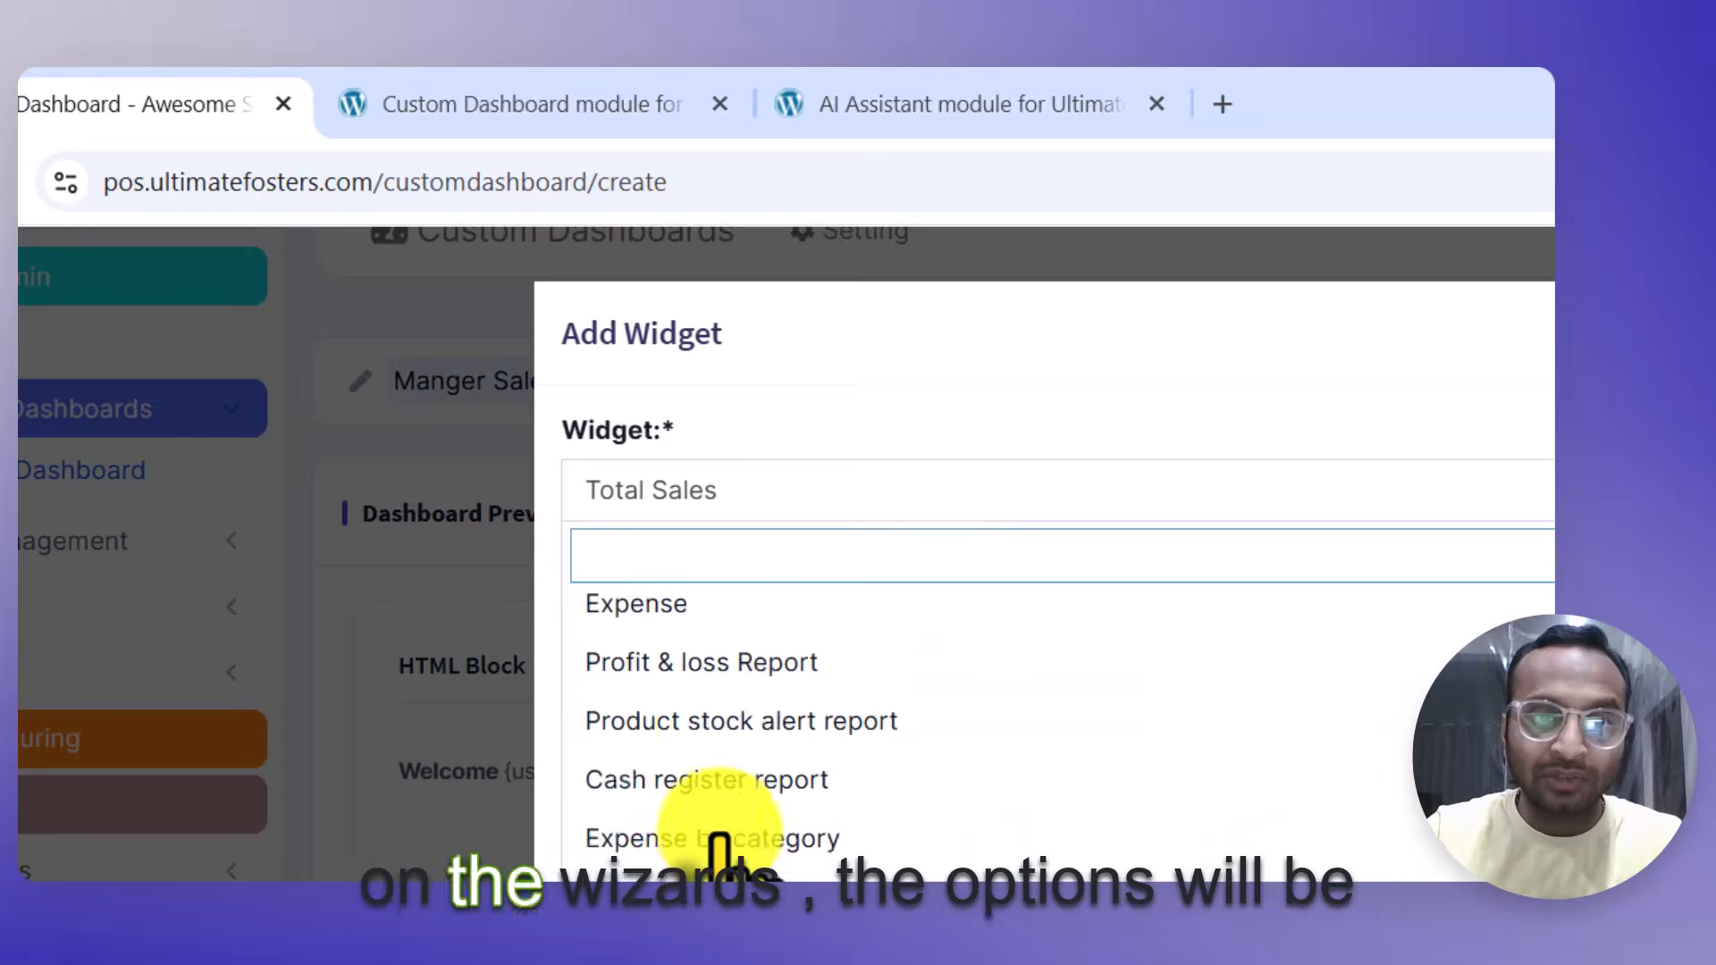
left_click(728, 779)
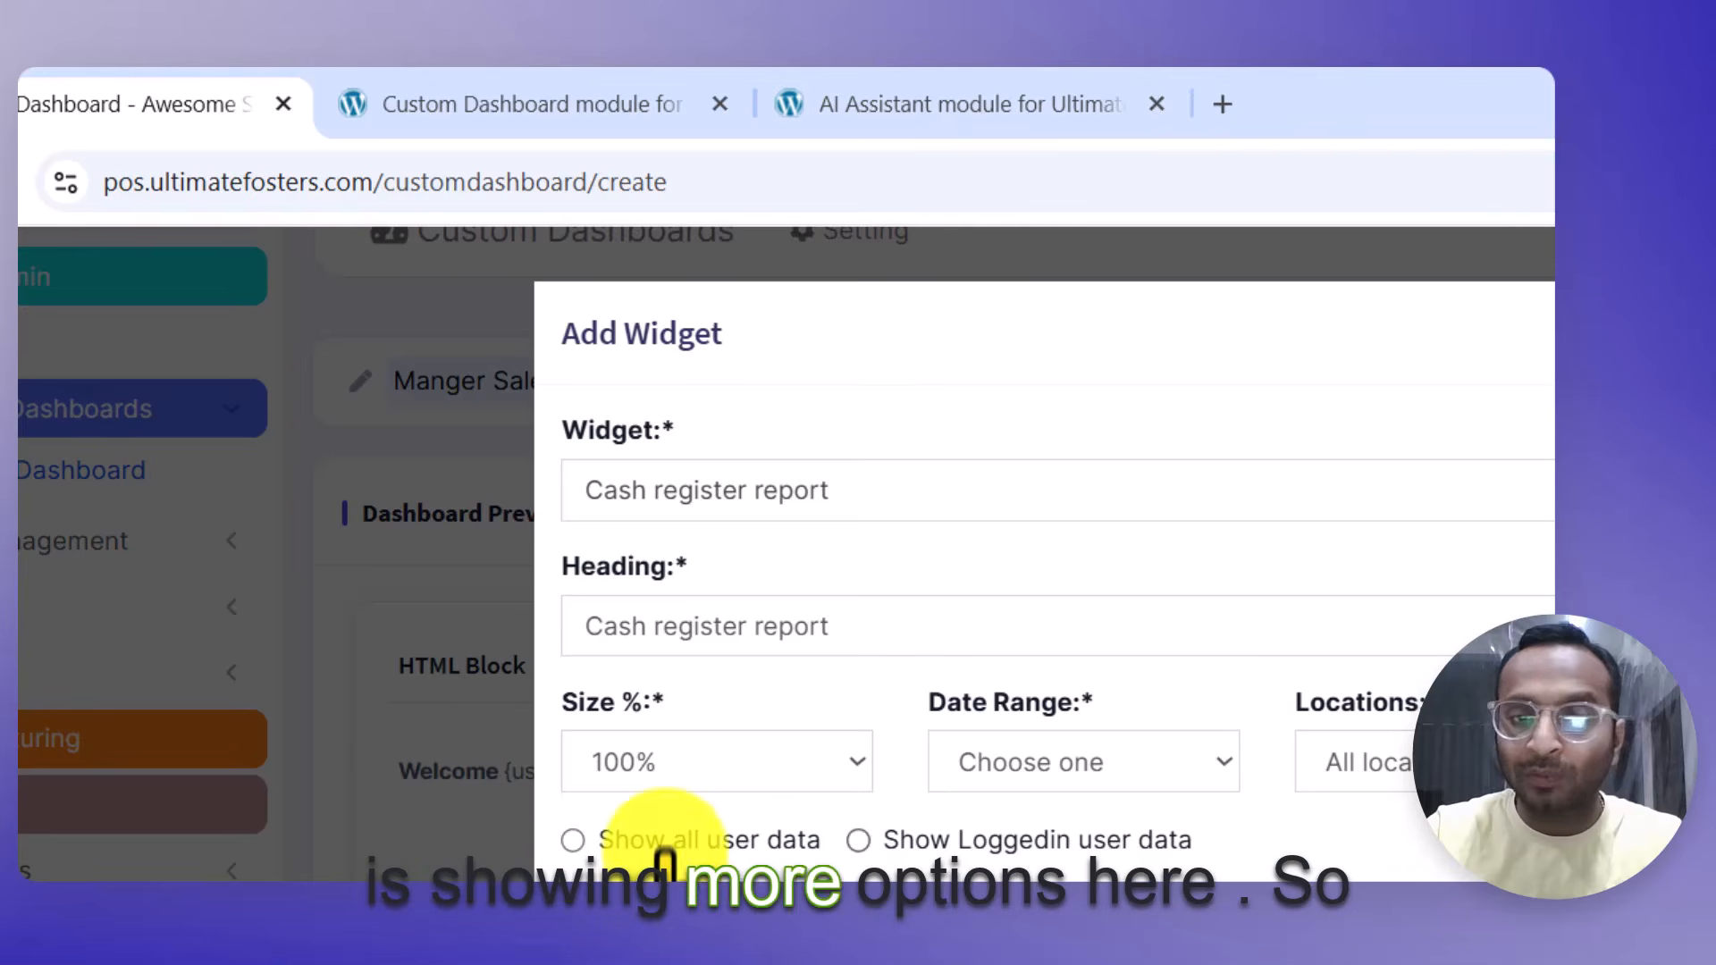
left_click(689, 492)
scroll(719, 849, "down", 3)
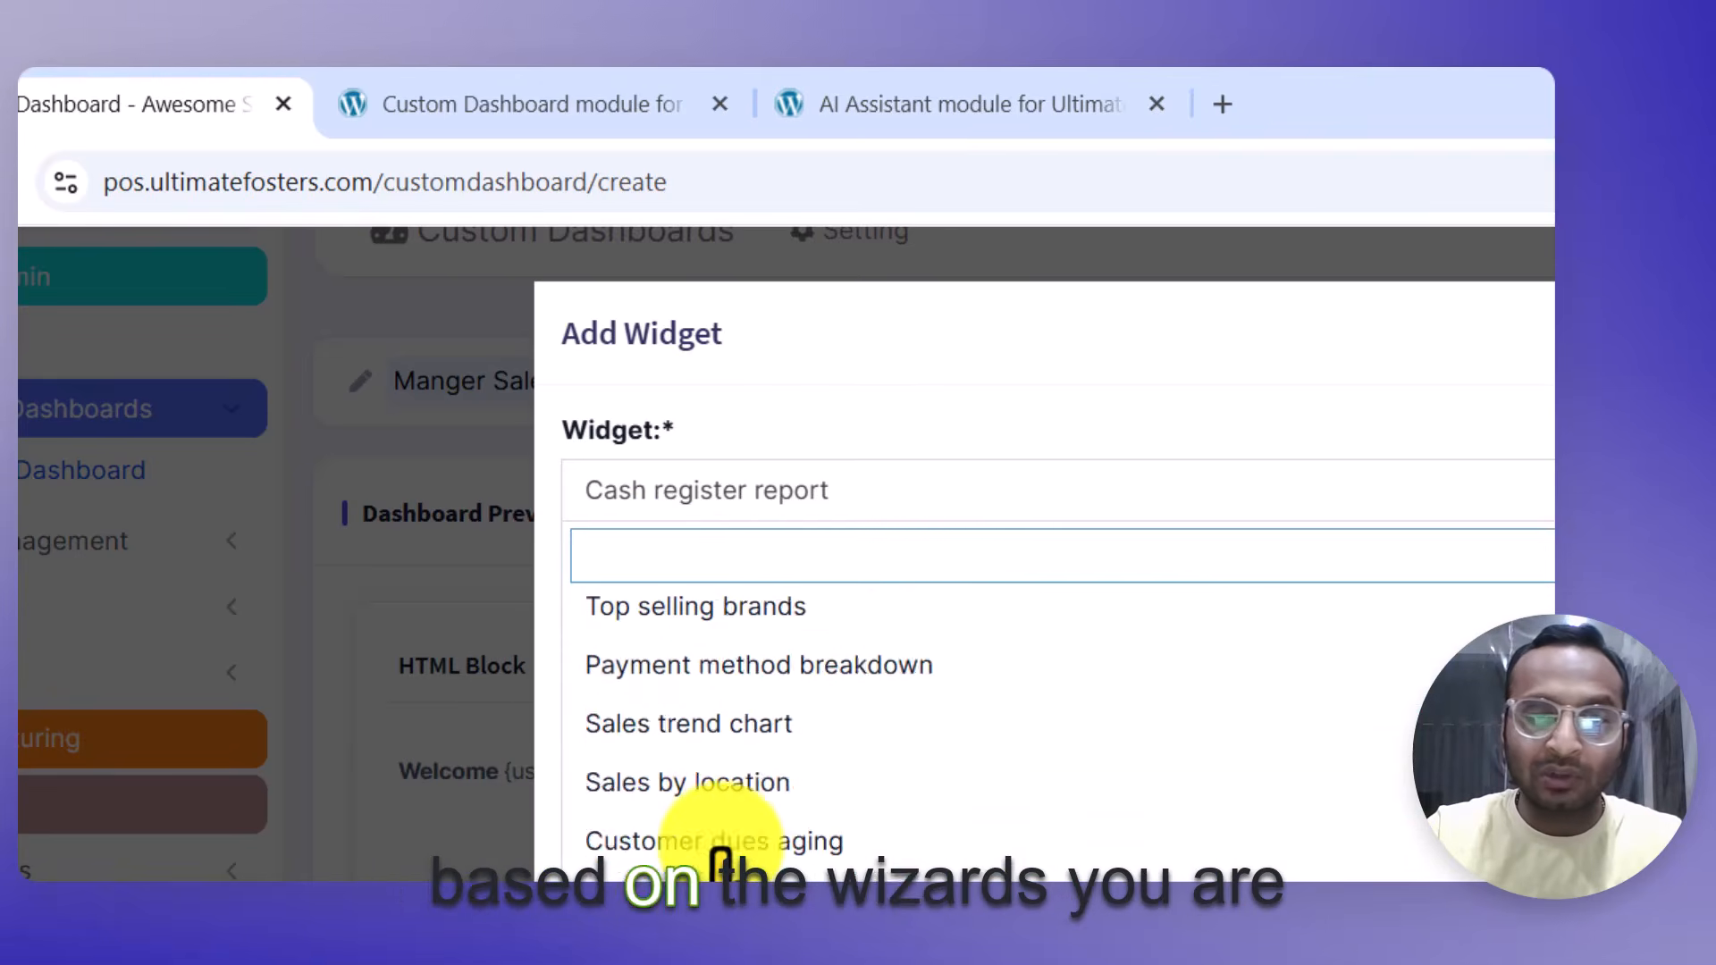
scroll(719, 853, "down", 3)
left_click(742, 766)
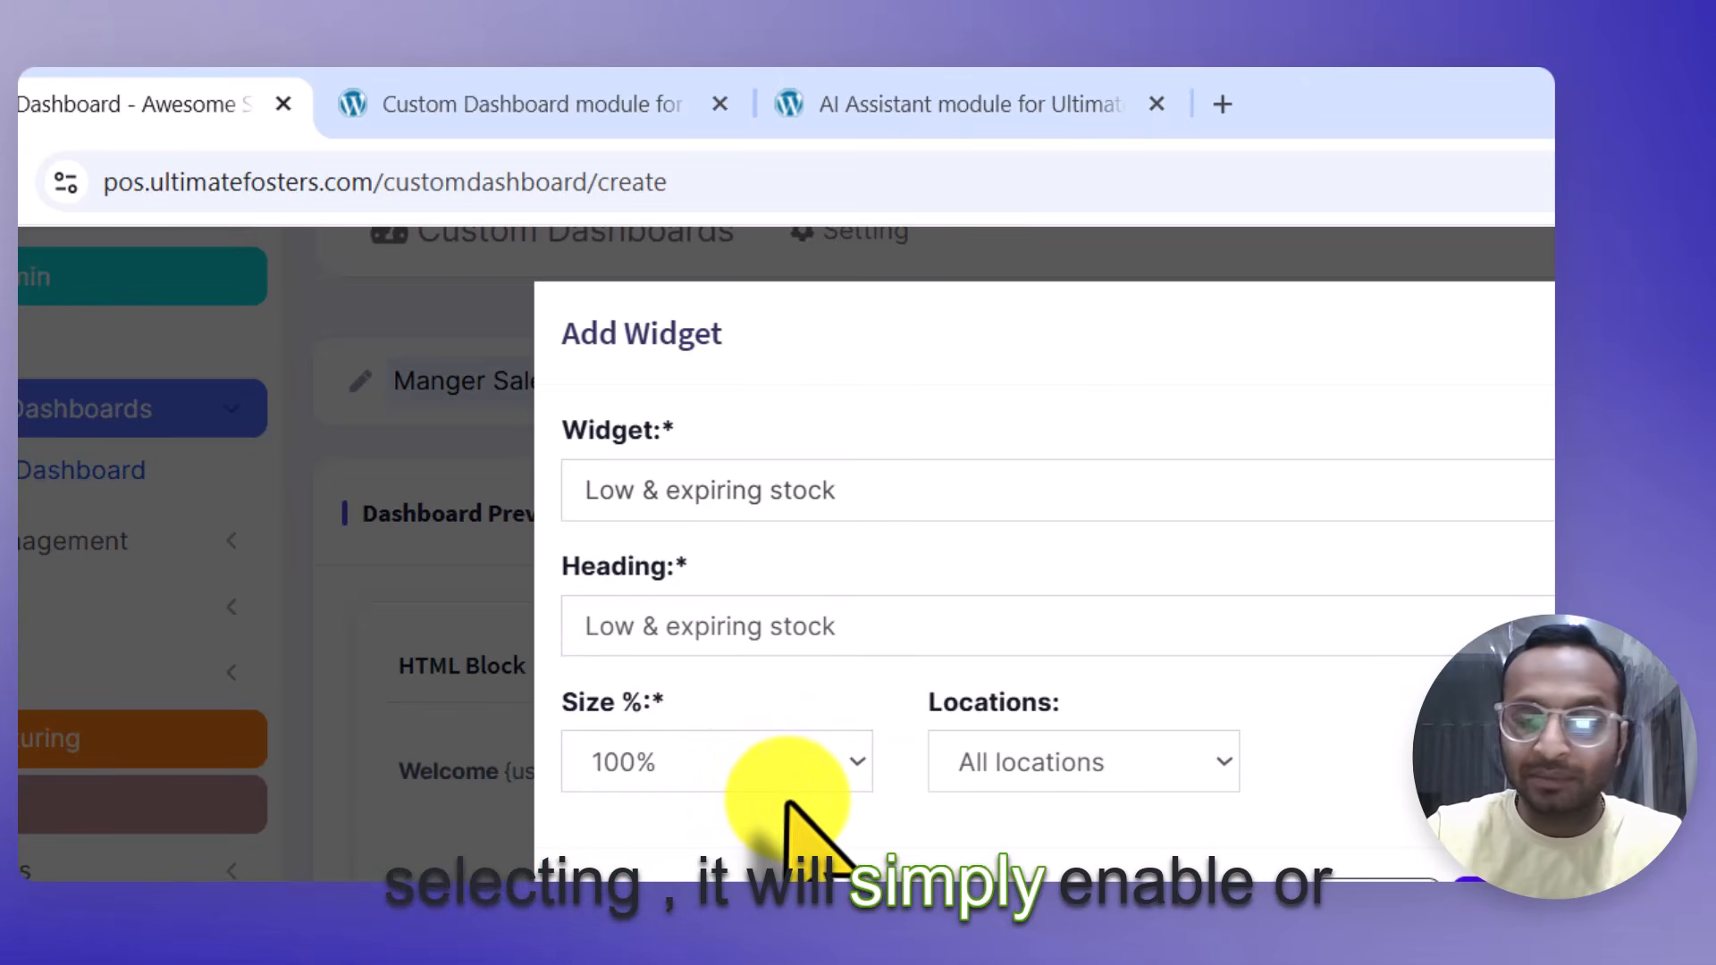
Add a Total Sales widget headed "Total Sales Today" with the date range Today and all locations.
left_click(781, 492)
scroll(726, 749, "up", 10)
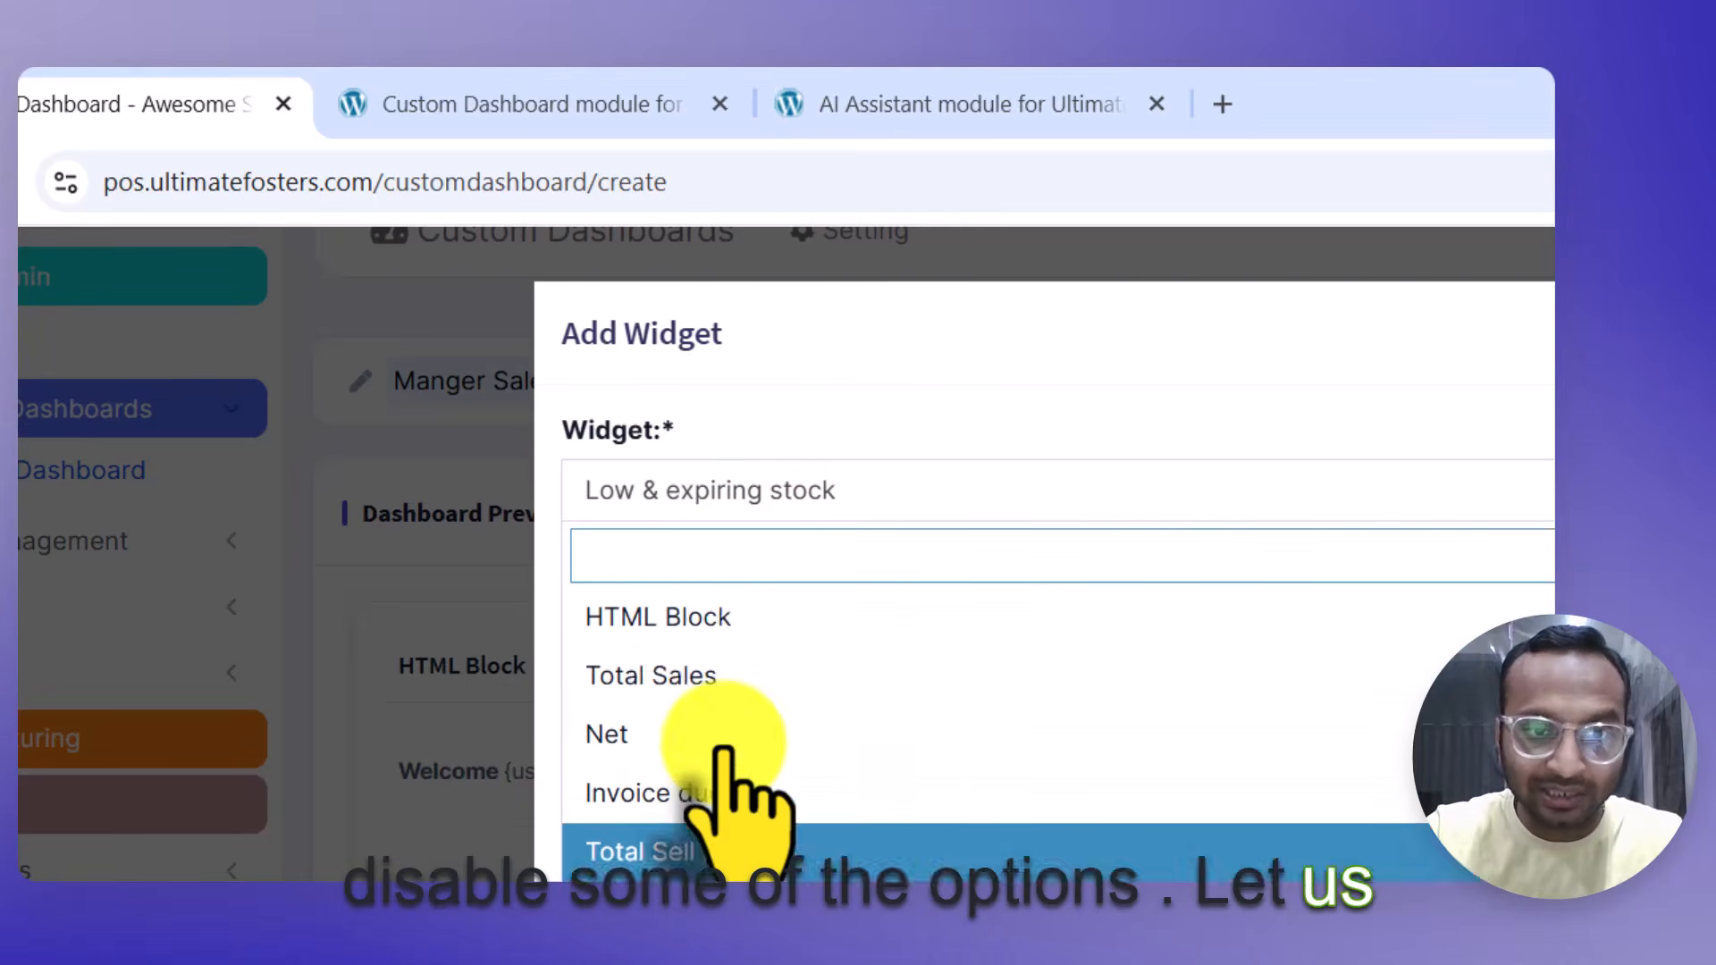
left_click(725, 737)
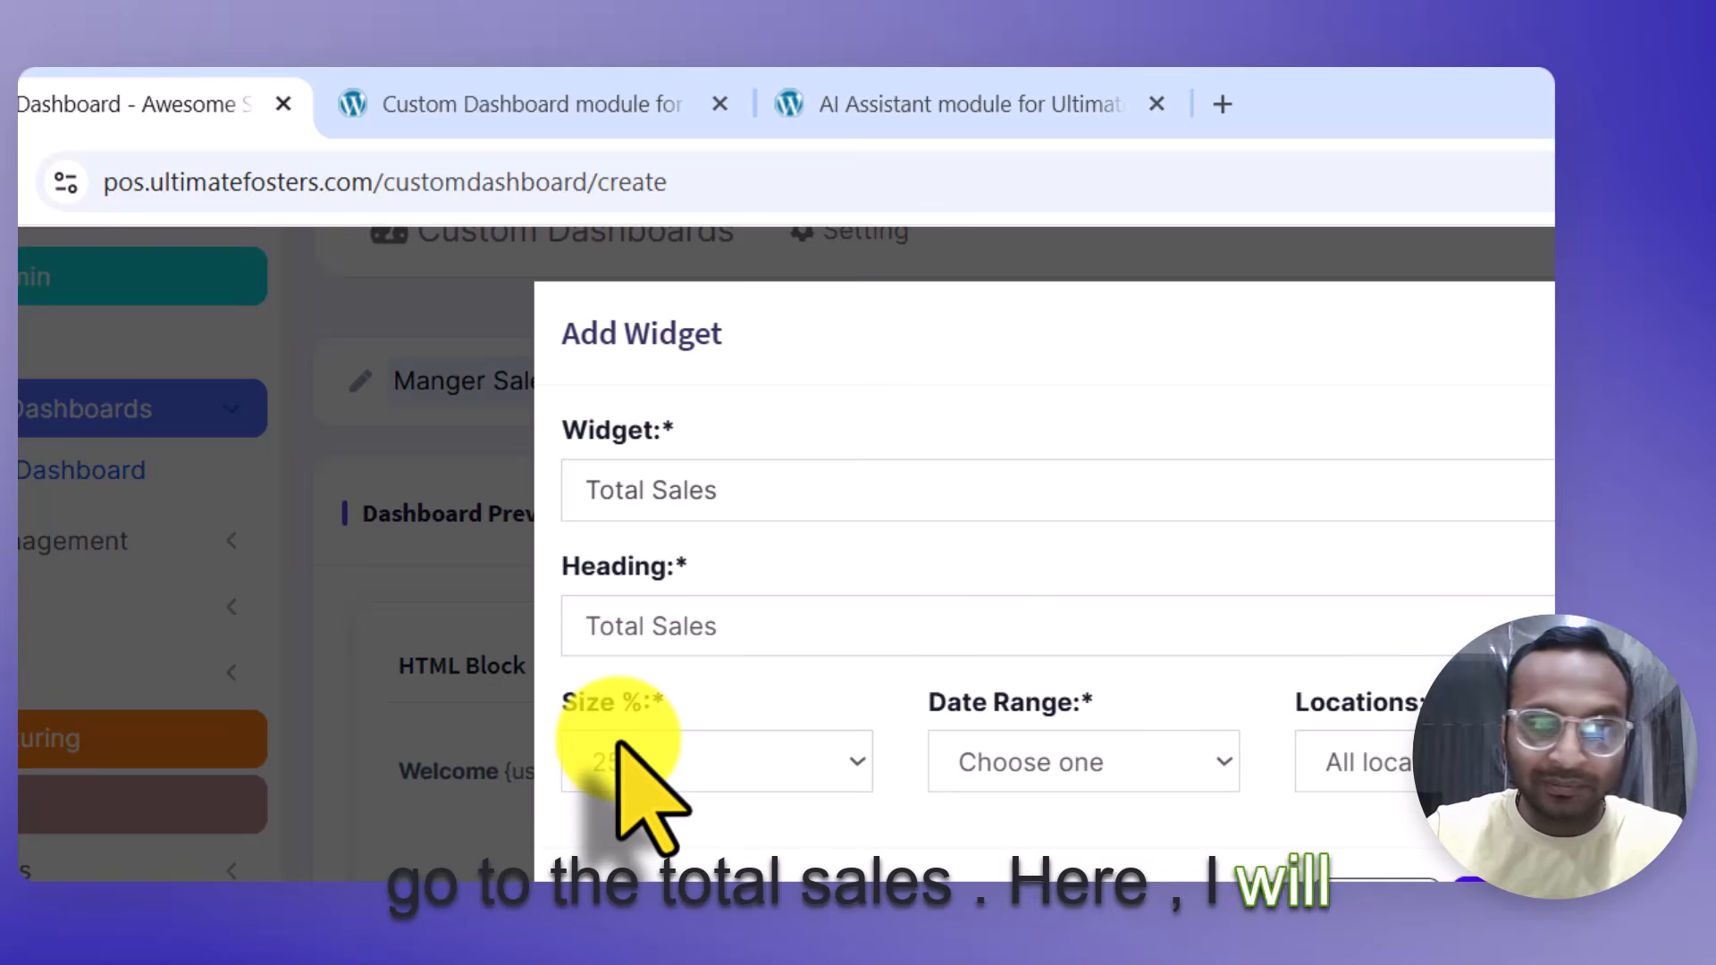
left_click(1026, 771)
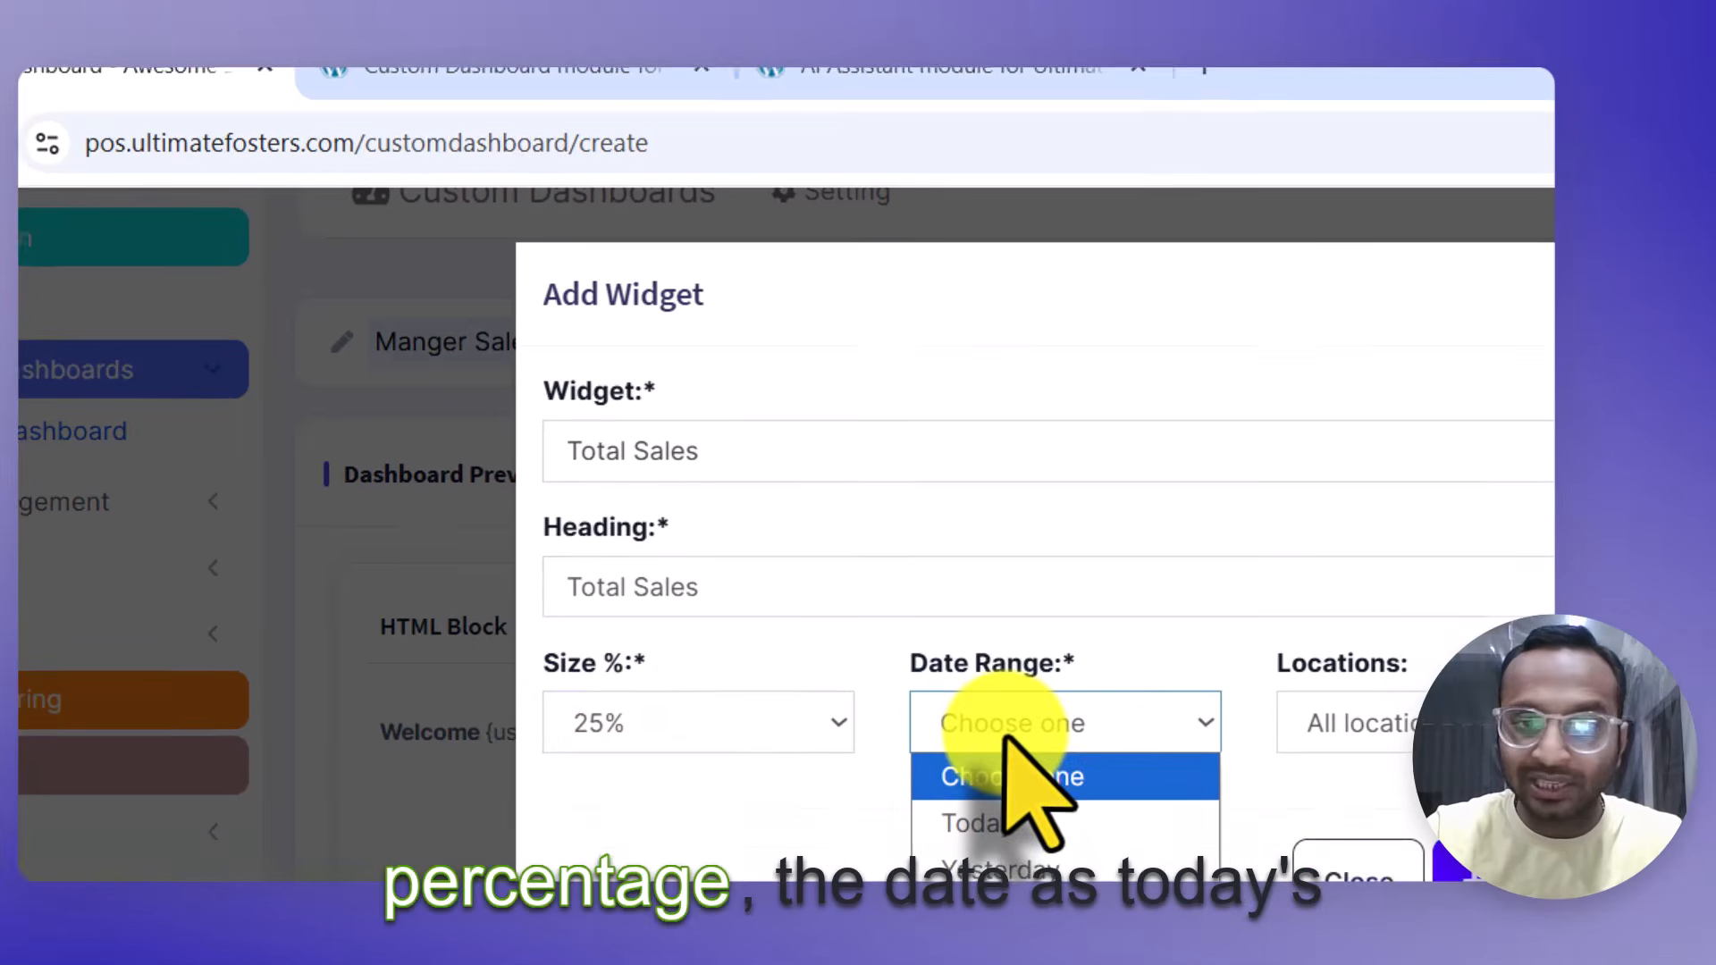
left_click(1013, 824)
left_click(1370, 723)
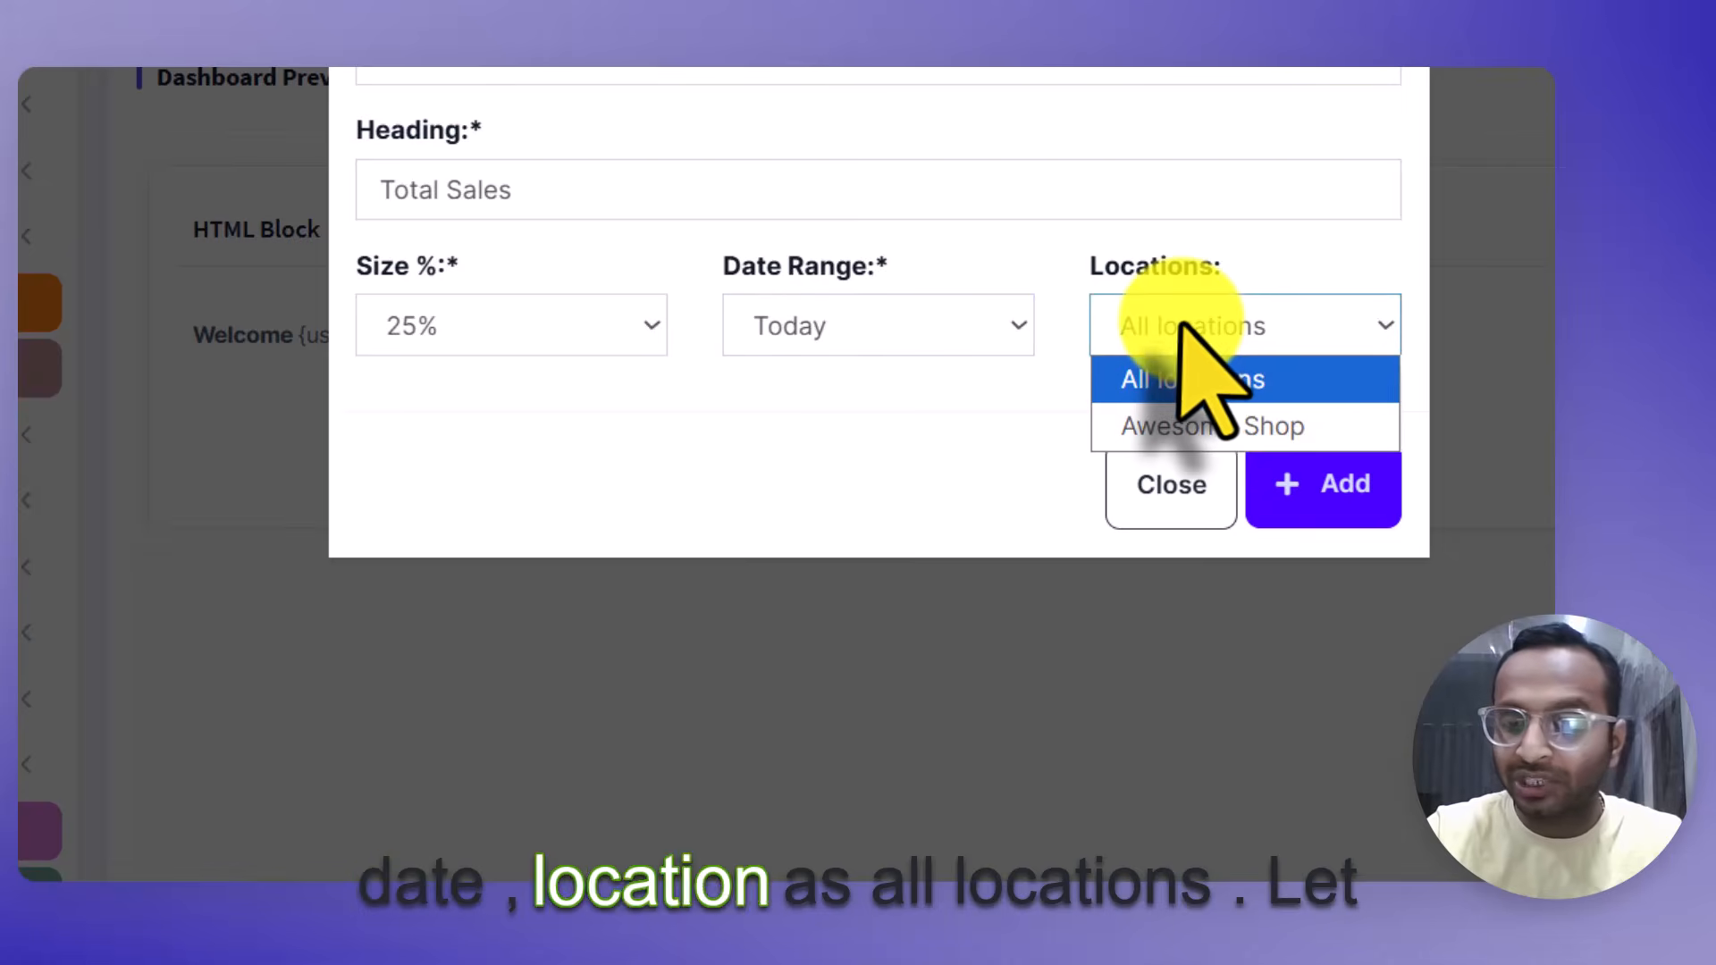
left_click(1188, 381)
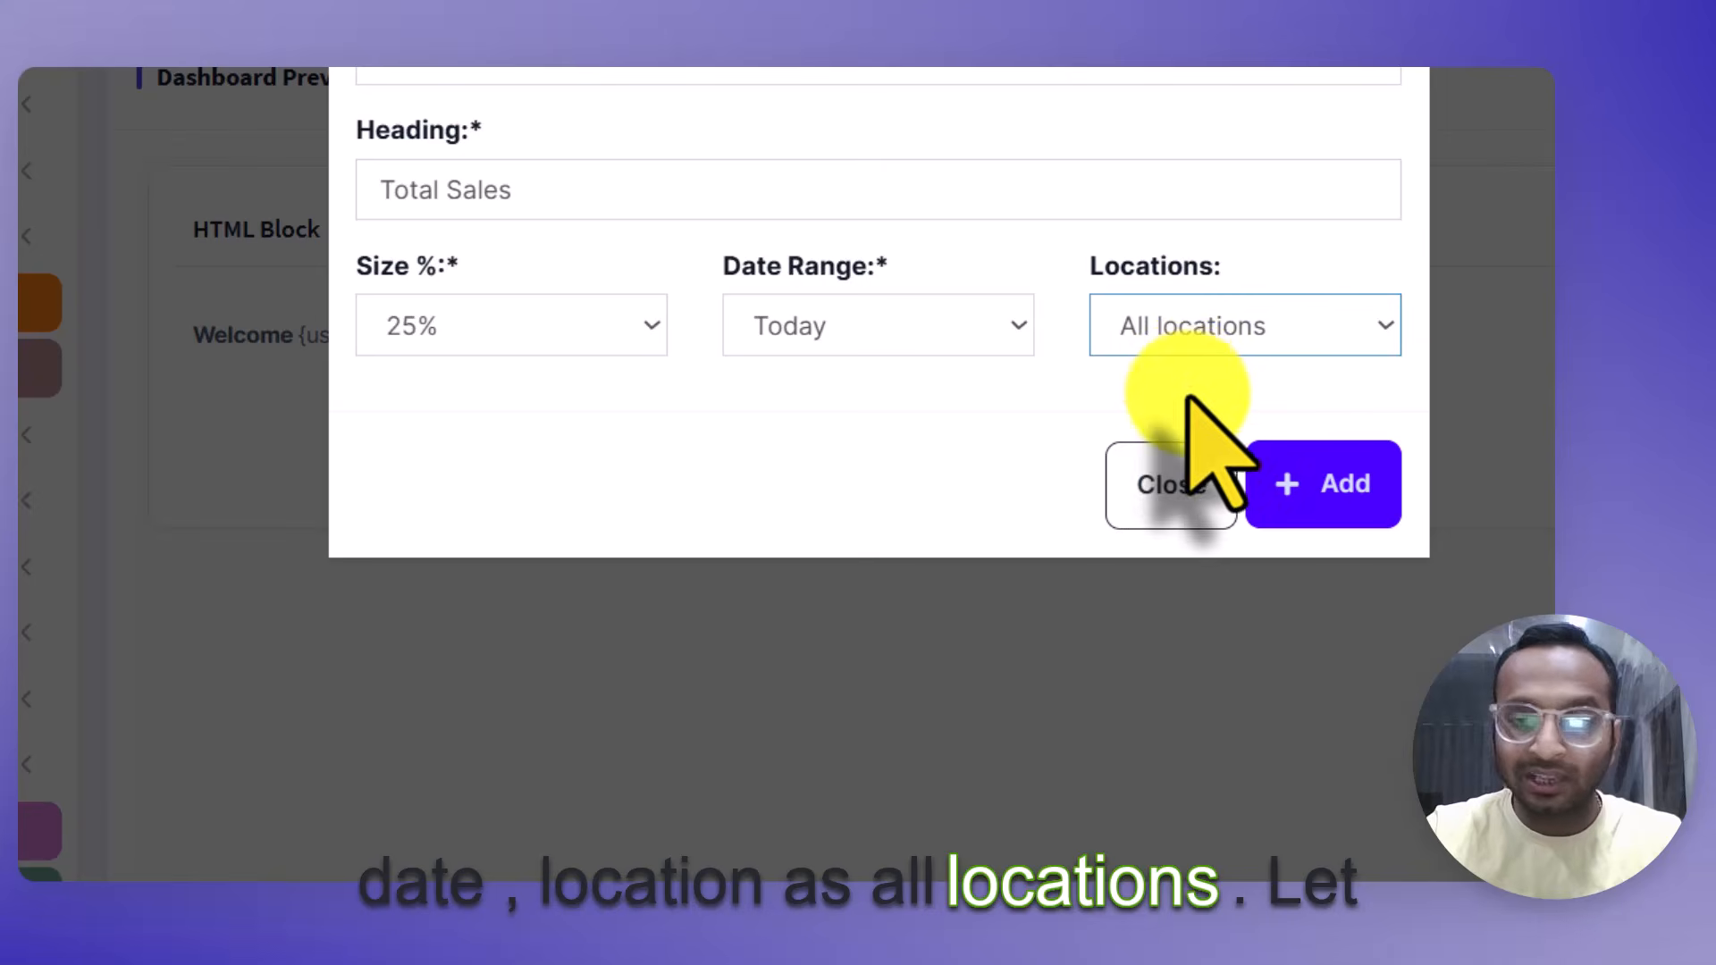
left_click(1162, 190)
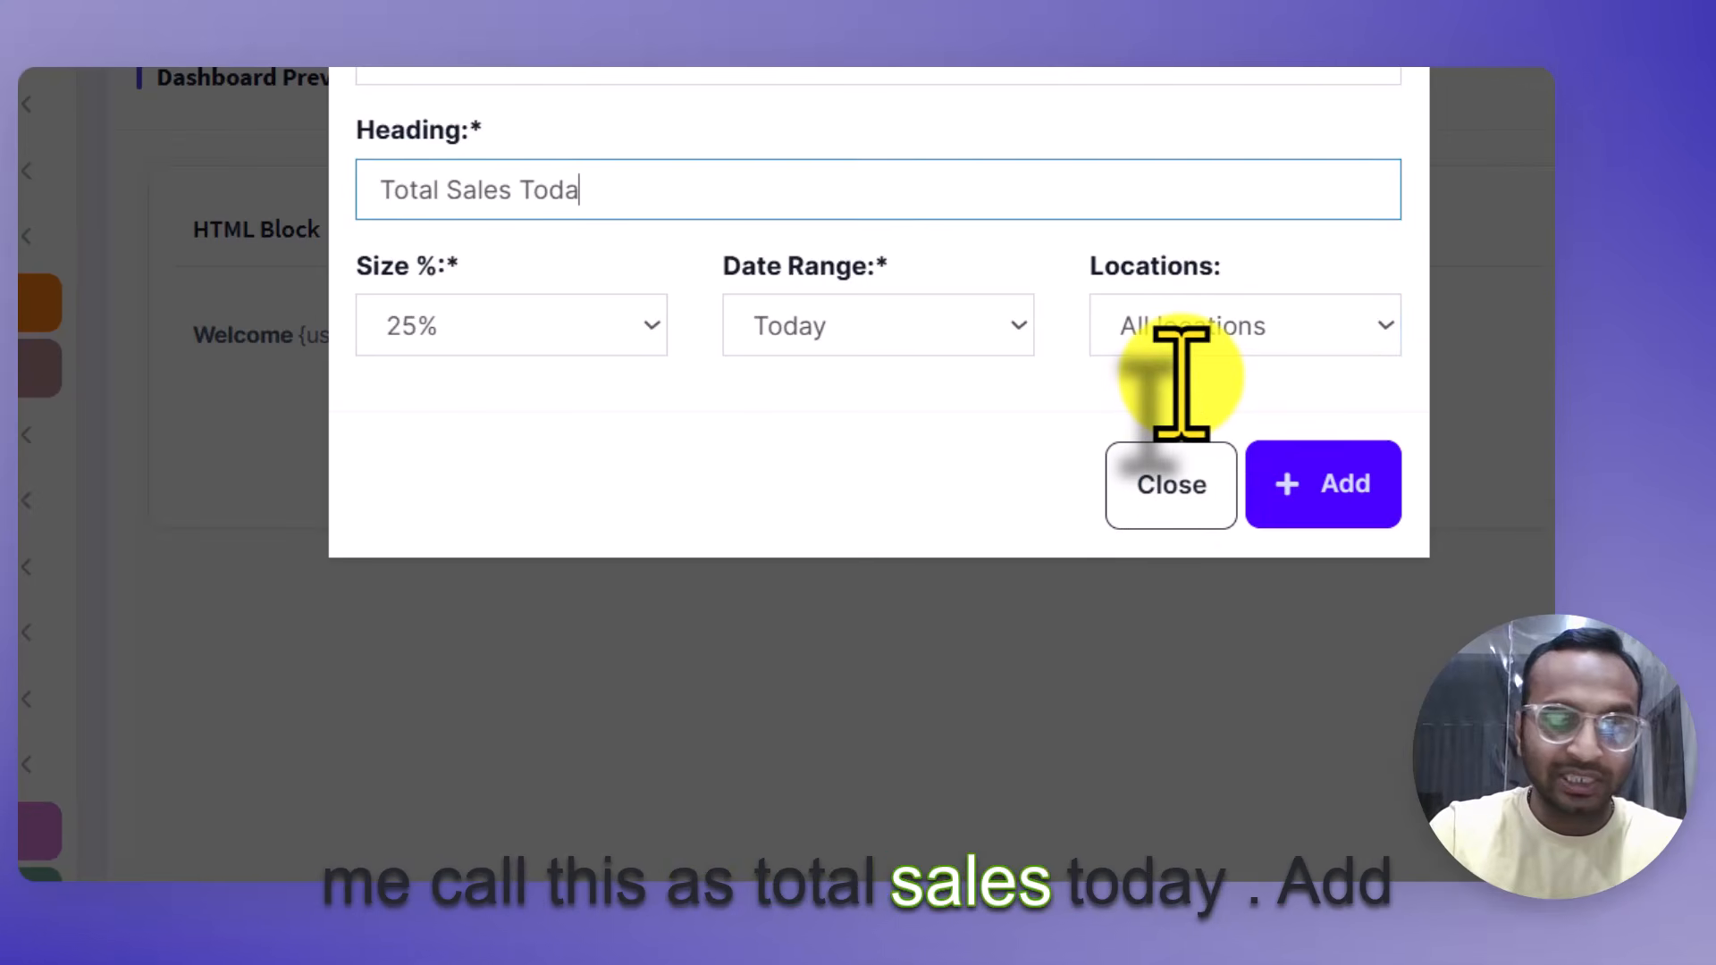
left_click(1281, 478)
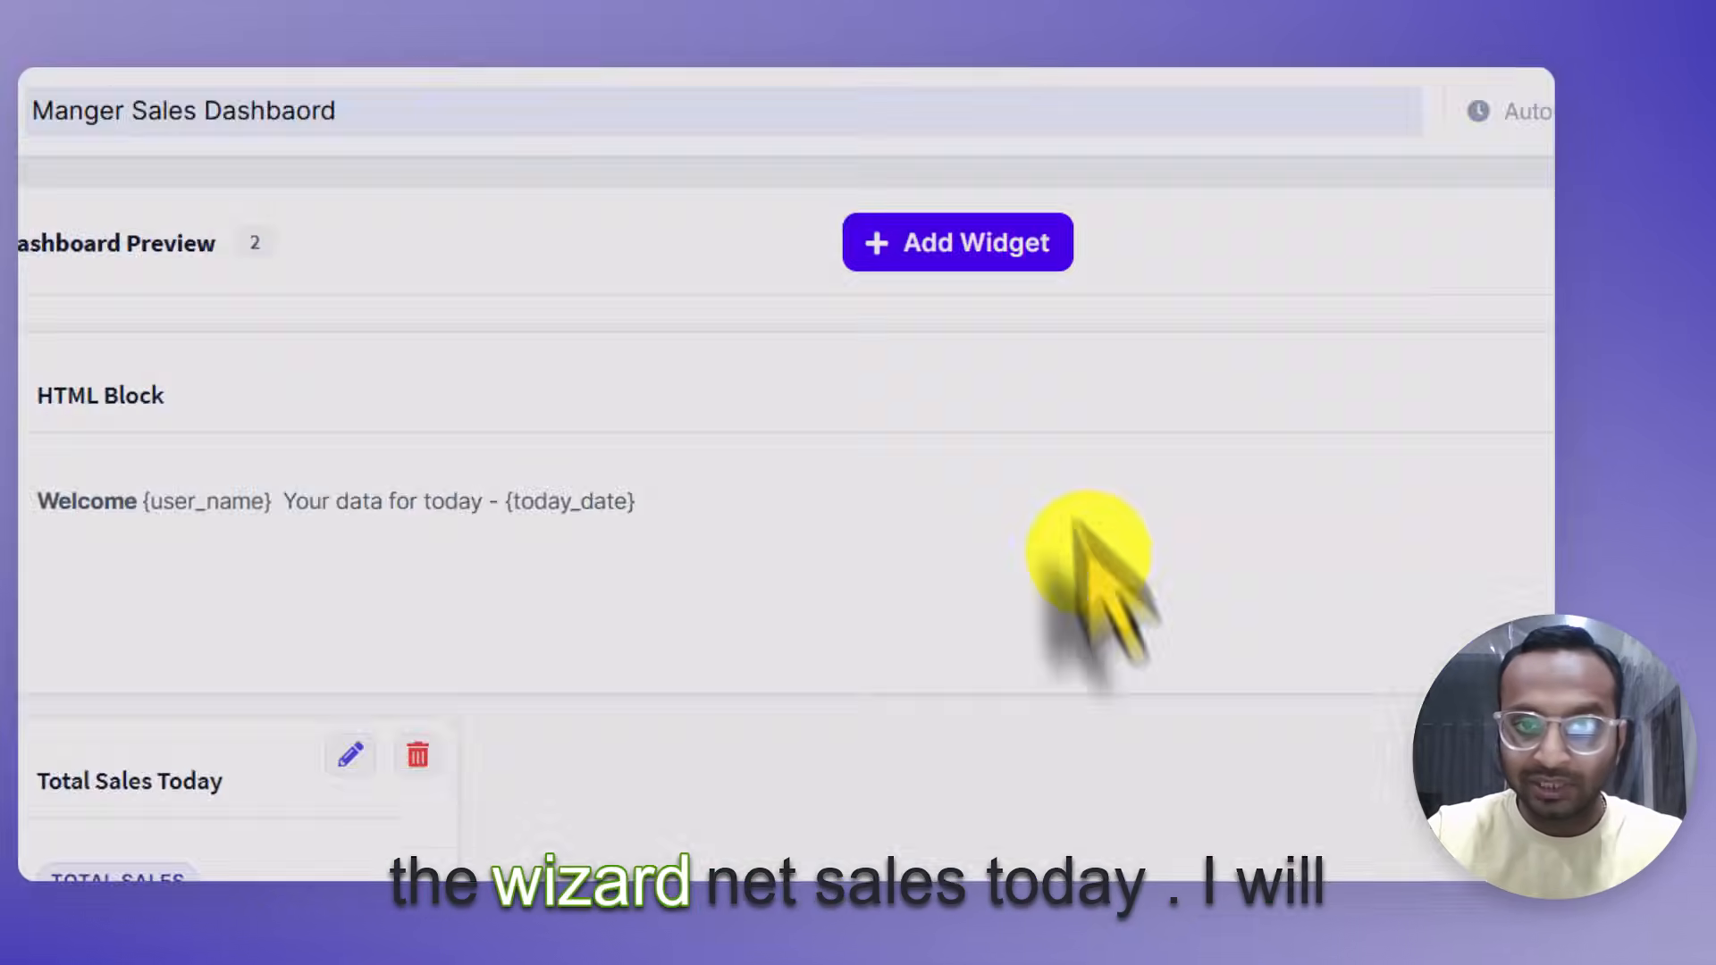
Add a Net widget headed "Net Sales Today" with the date range Today and all locations.
left_click(710, 511)
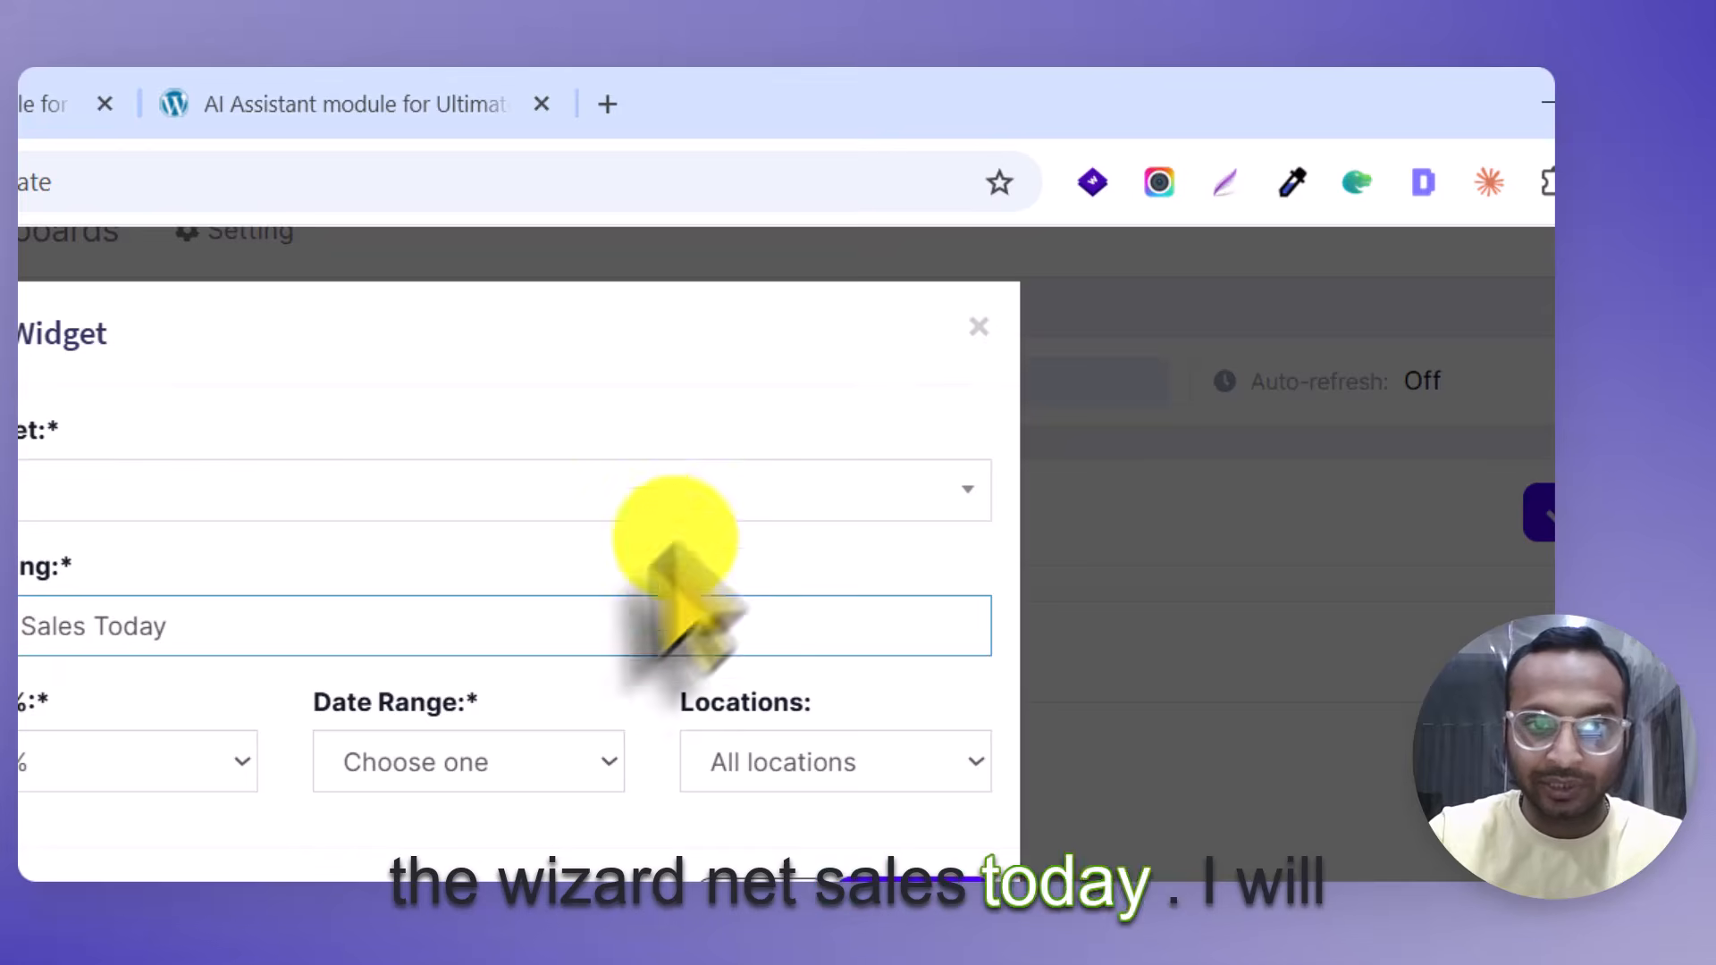
left_click(452, 769)
left_click(419, 854)
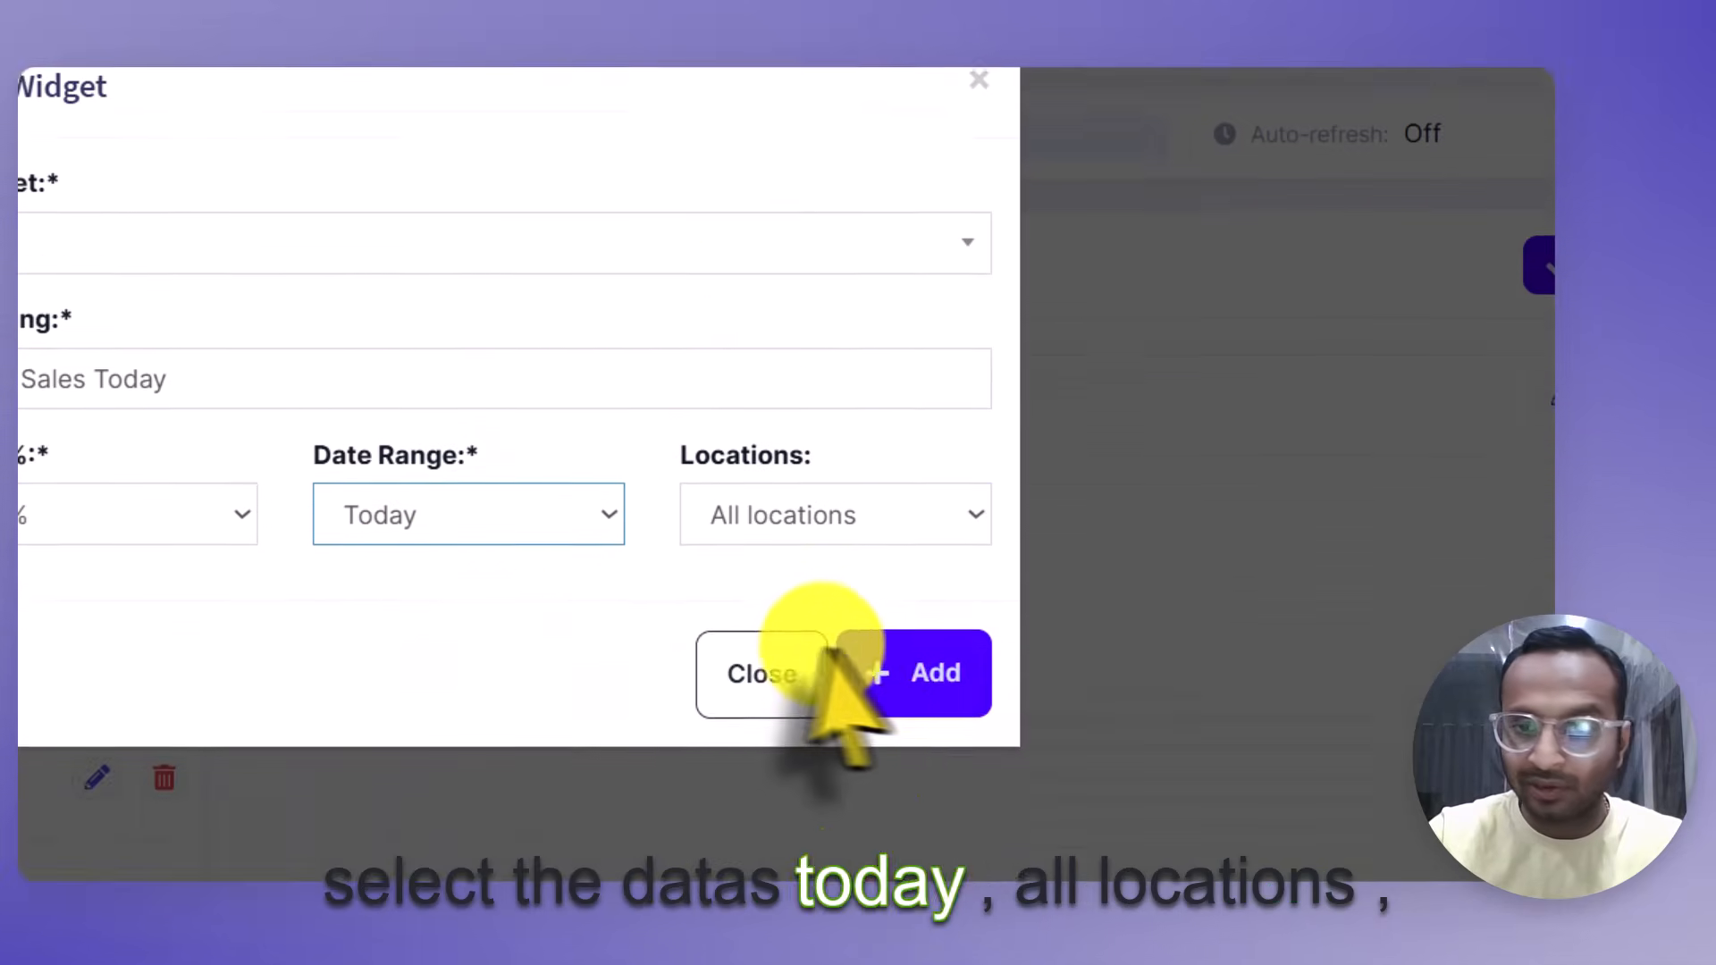
left_click(894, 920)
Start another widget and choose Cash register report as its type.
left_click(709, 512)
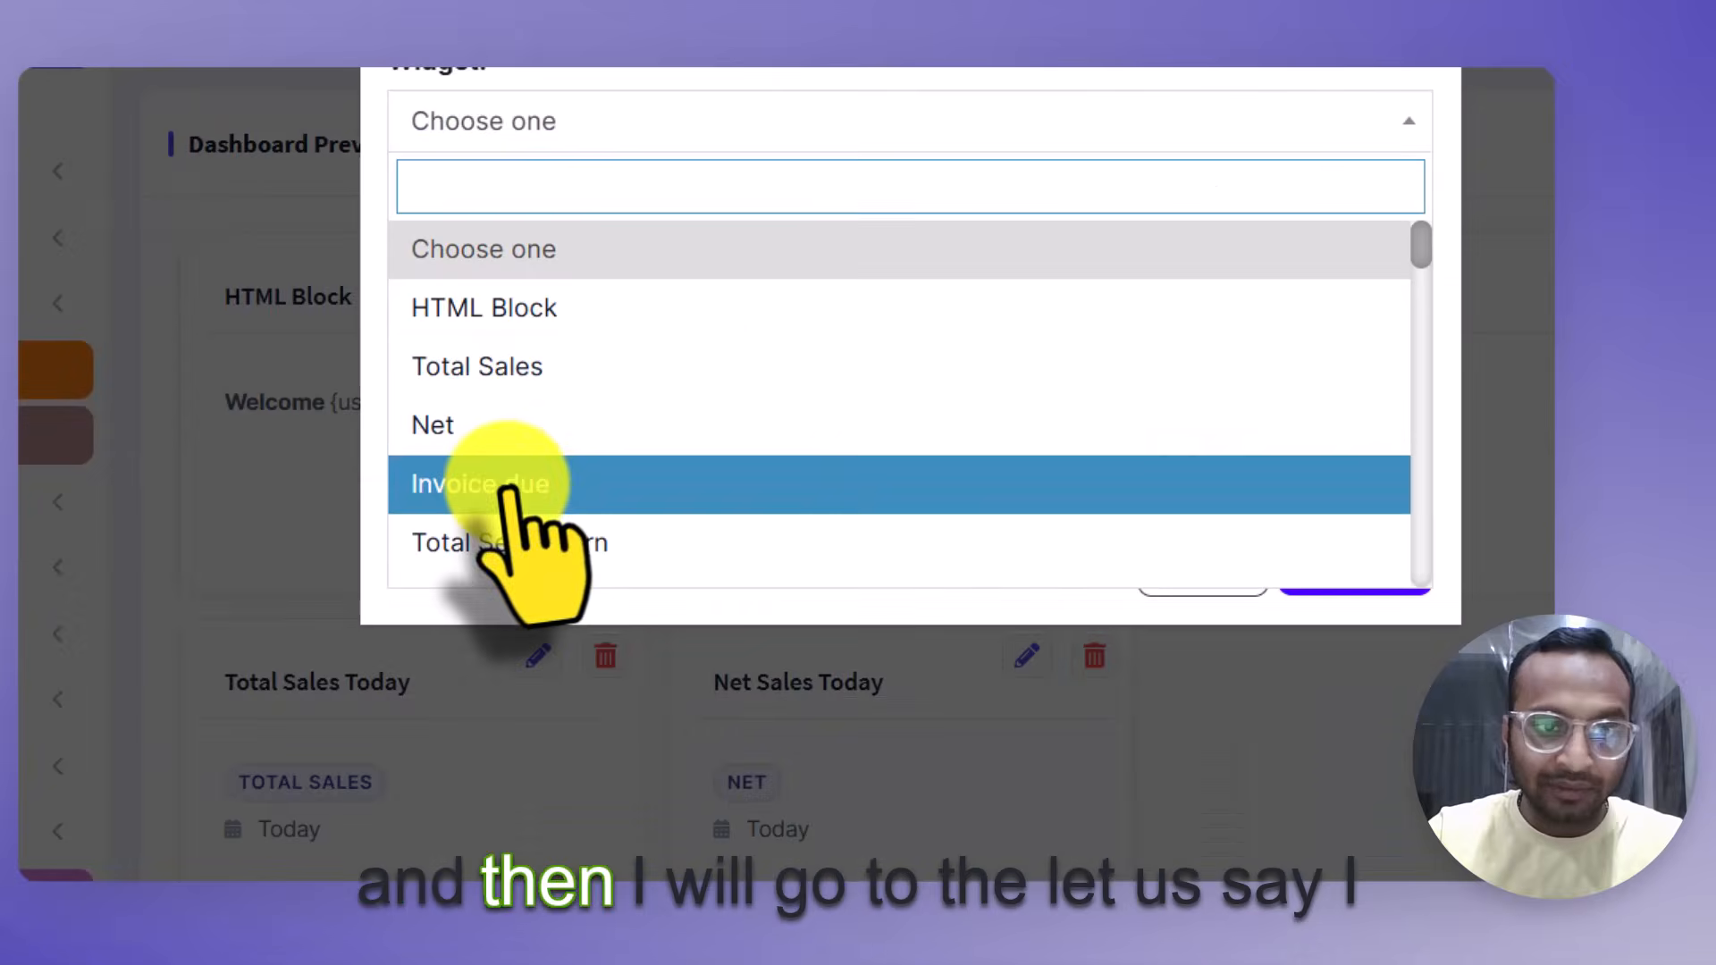
scroll(508, 501, "down", 2)
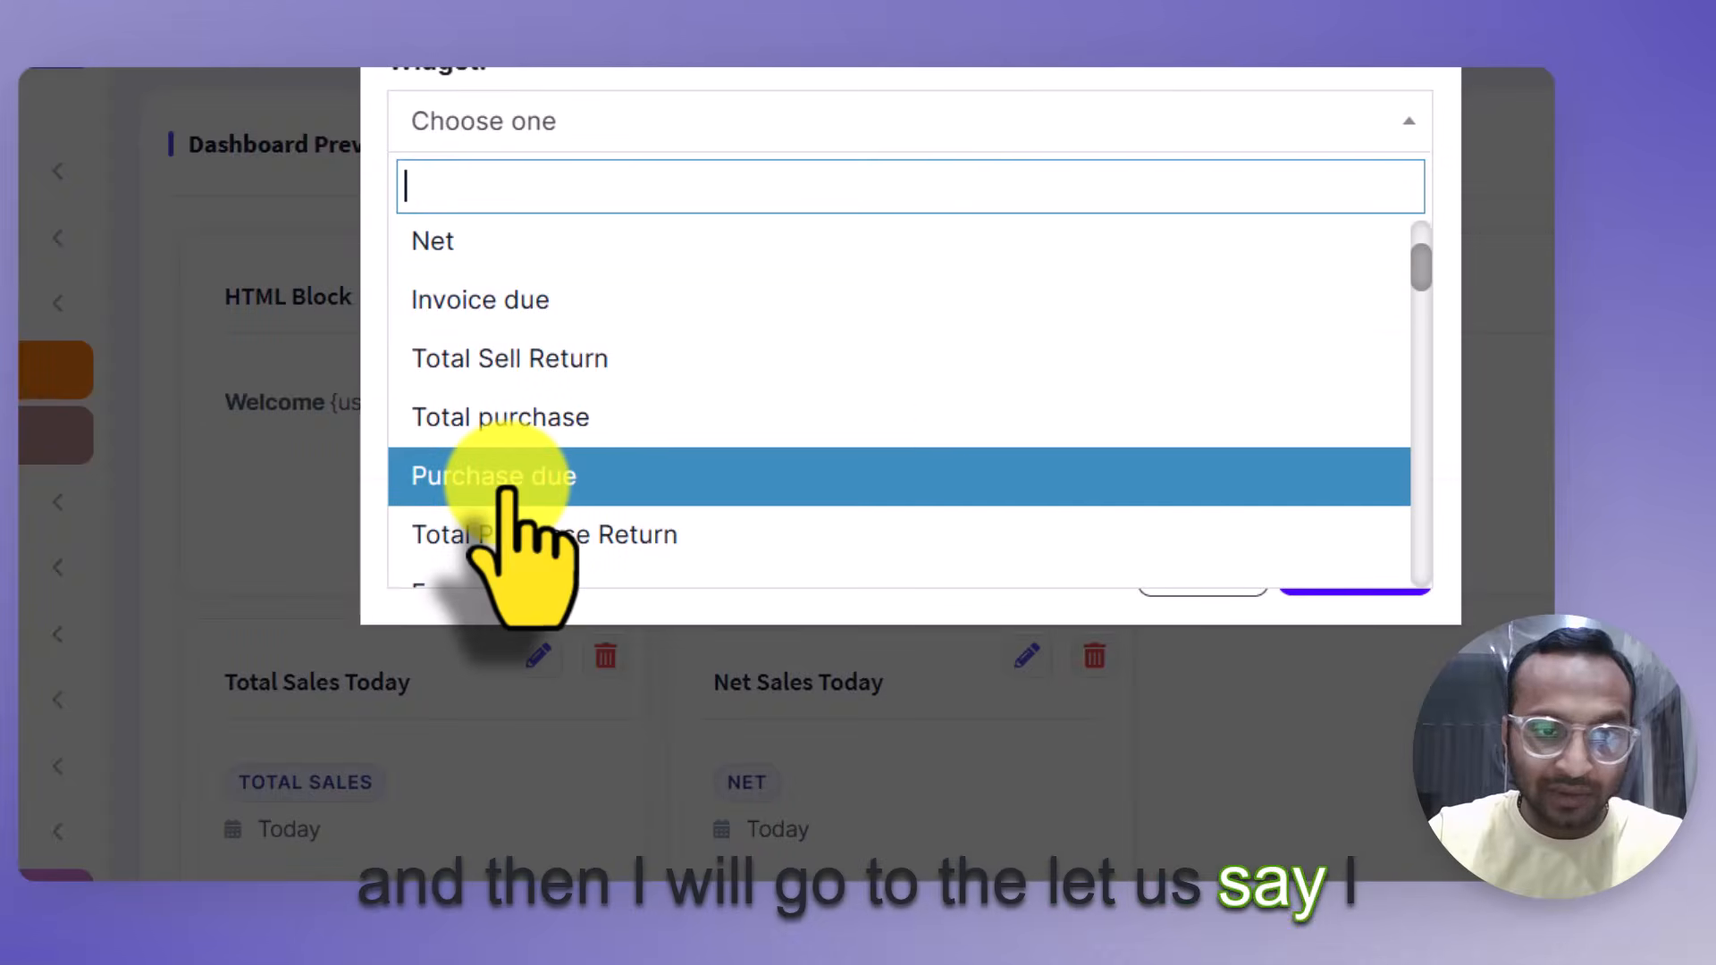
scroll(508, 500, "down", 5)
left_click(528, 404)
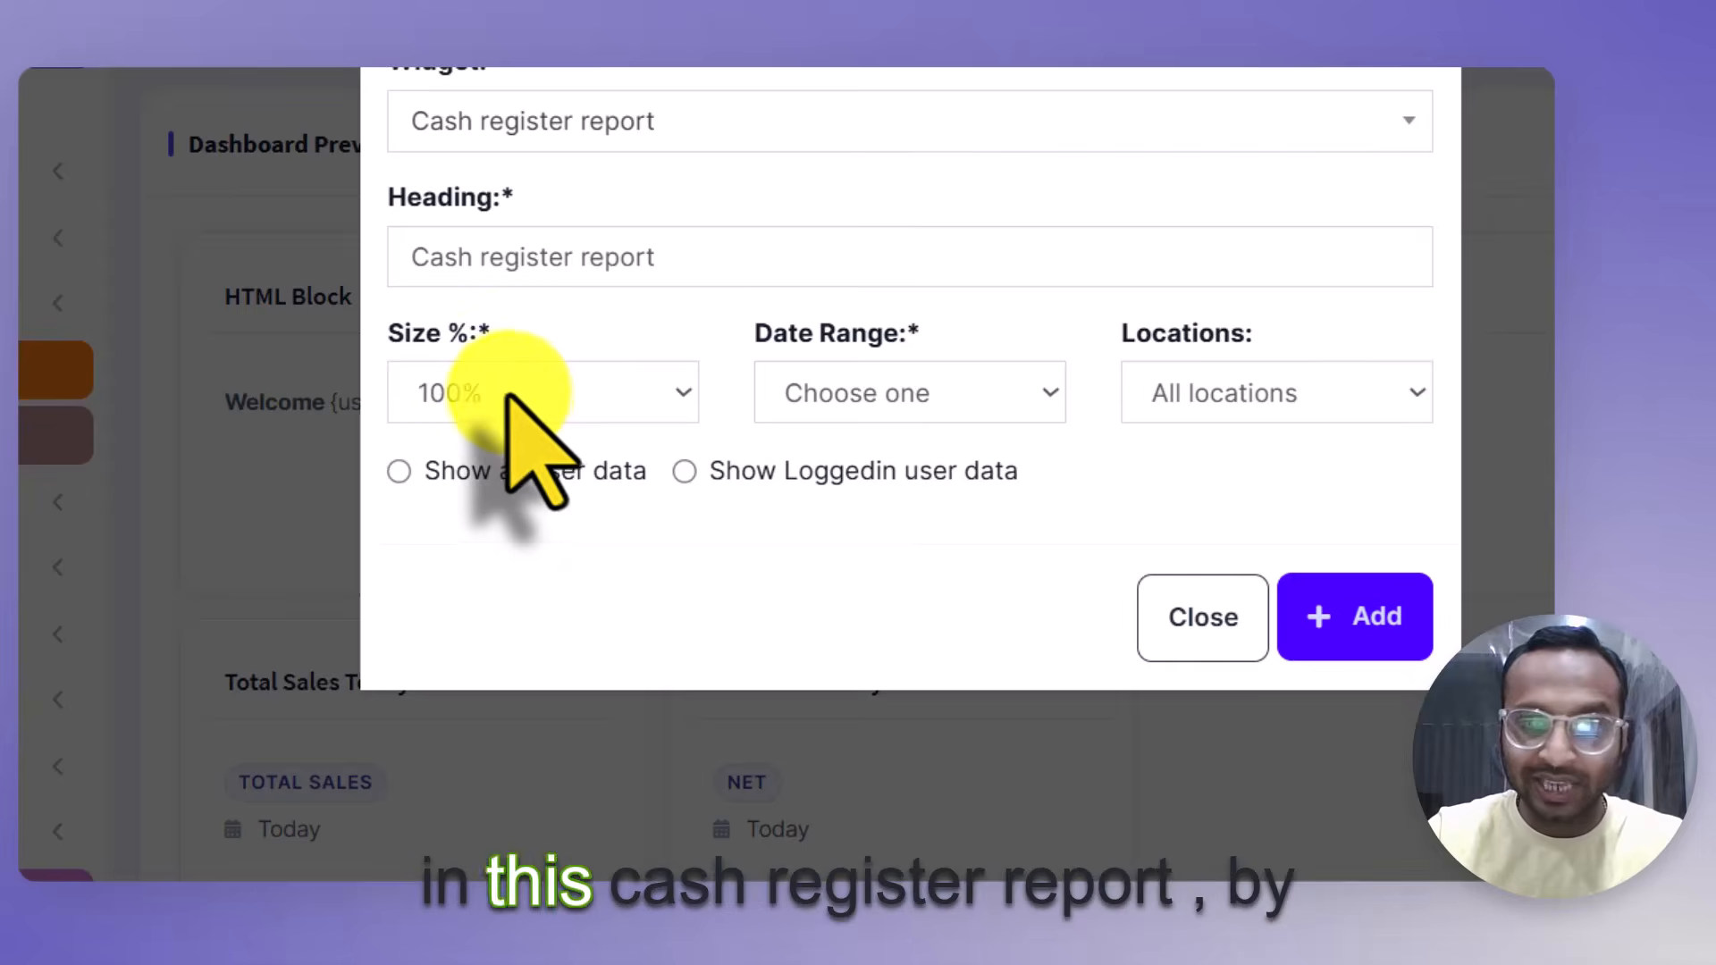
left_click_drag(372, 320, 453, 336)
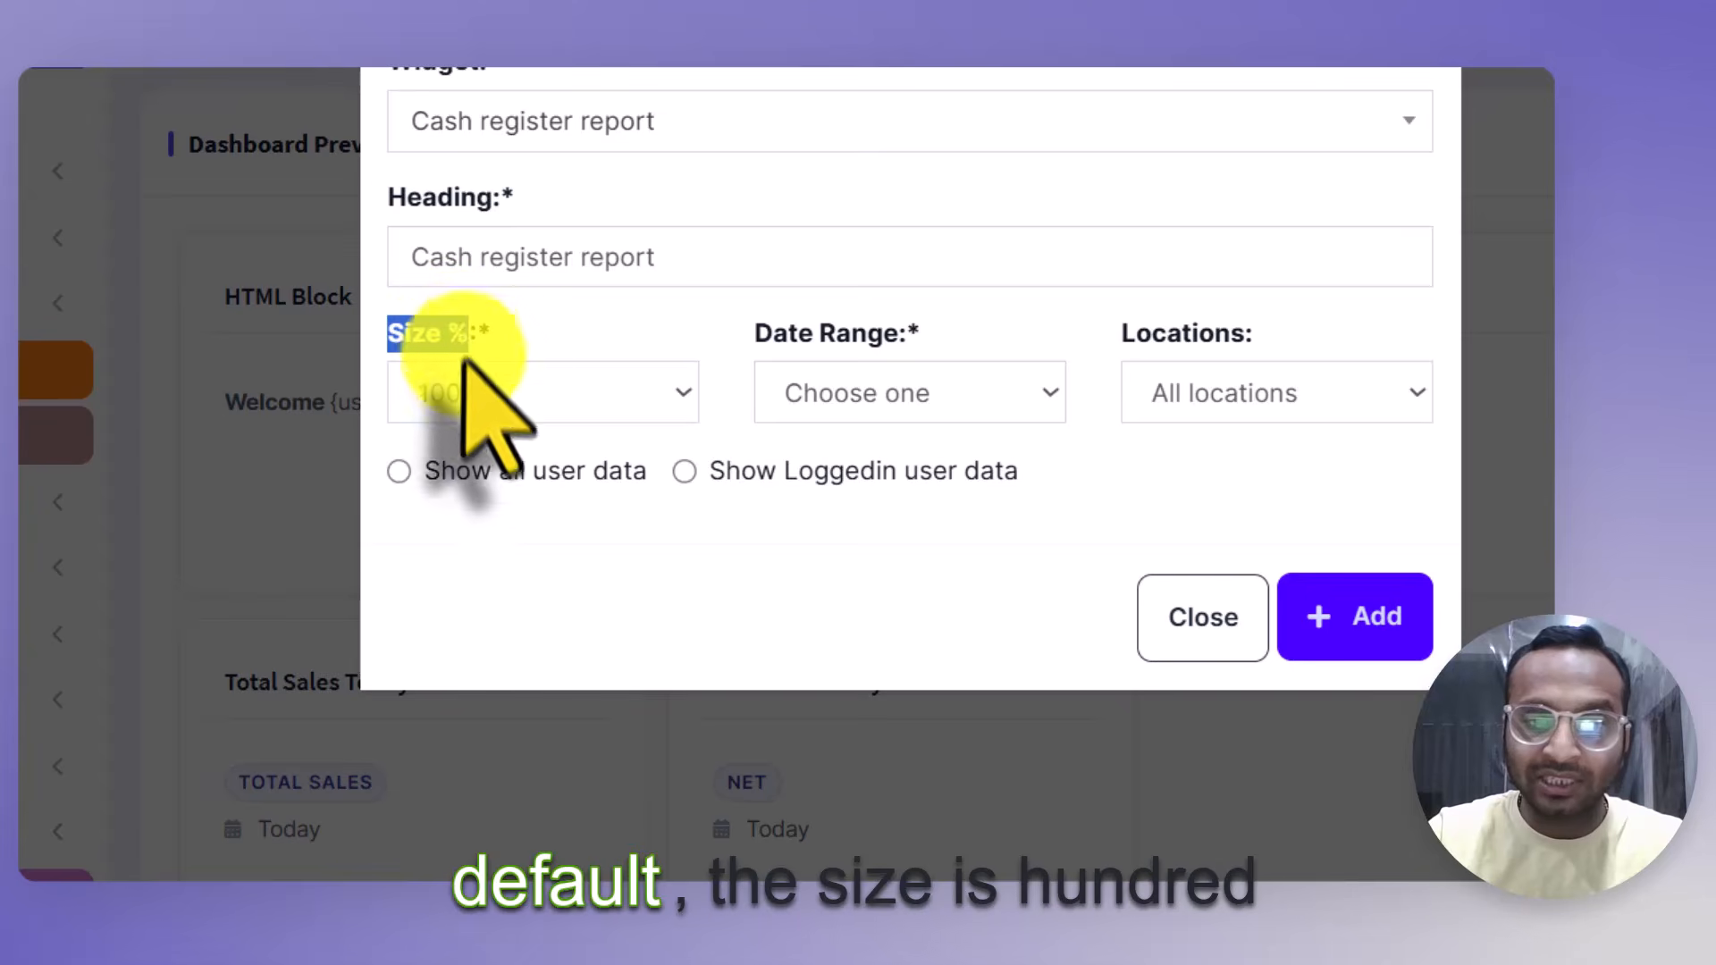
left_click(474, 400)
left_click(473, 403)
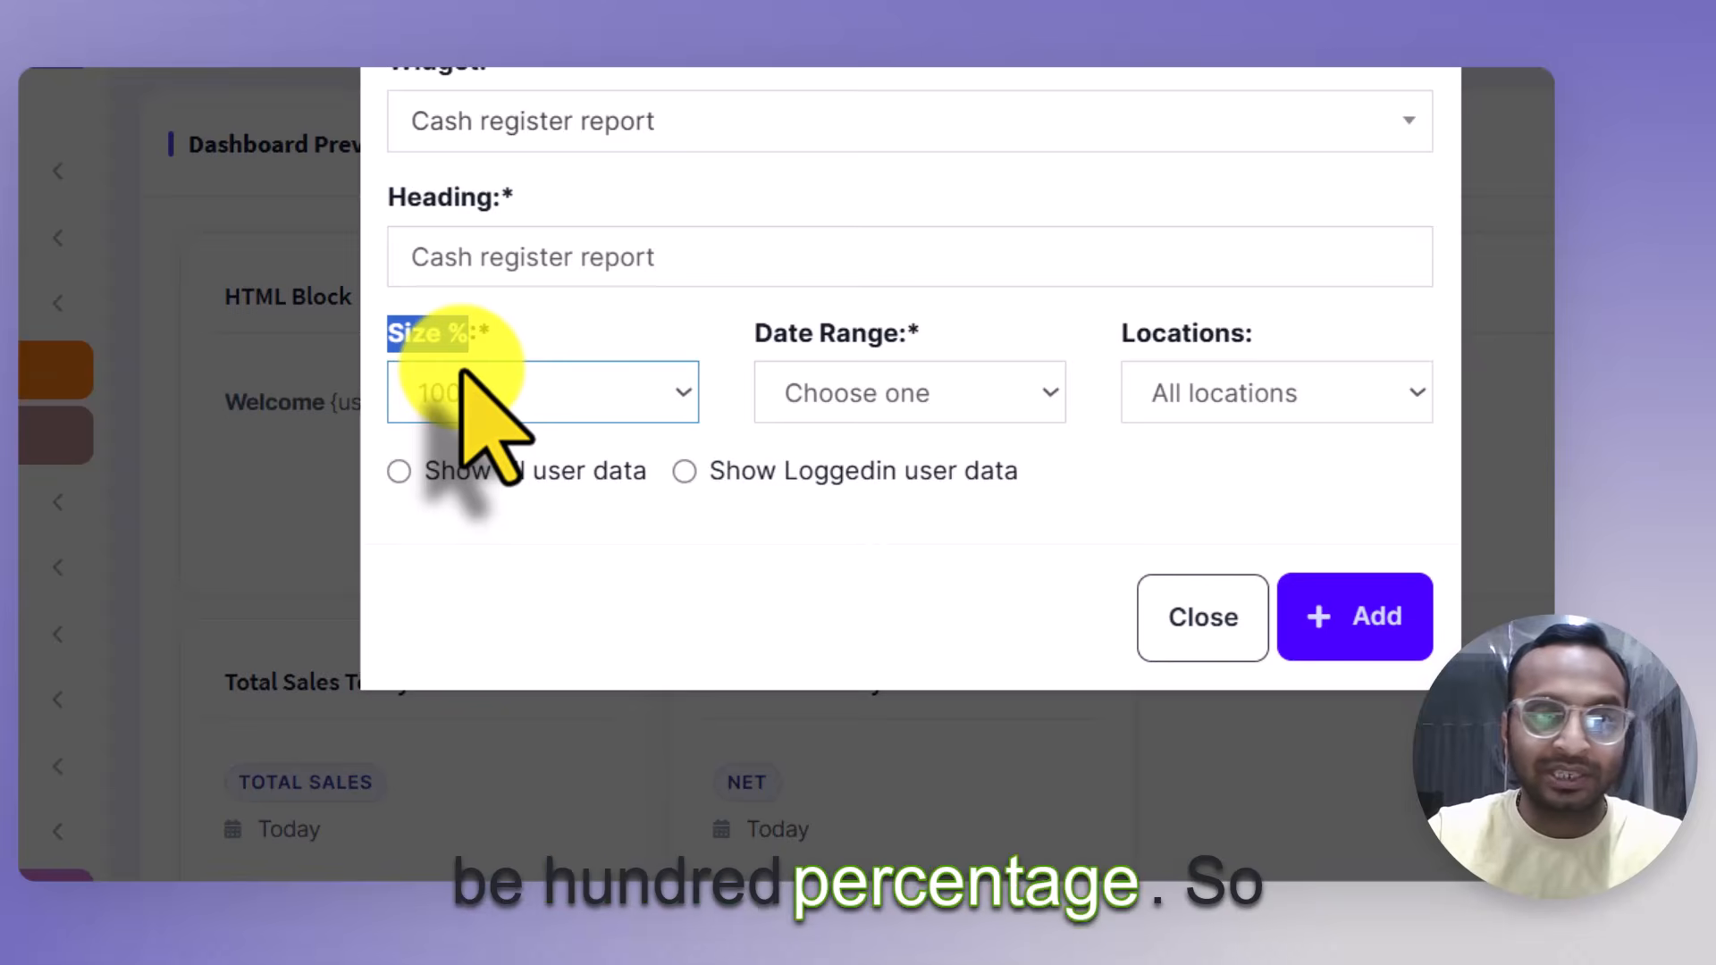
left_click(559, 121)
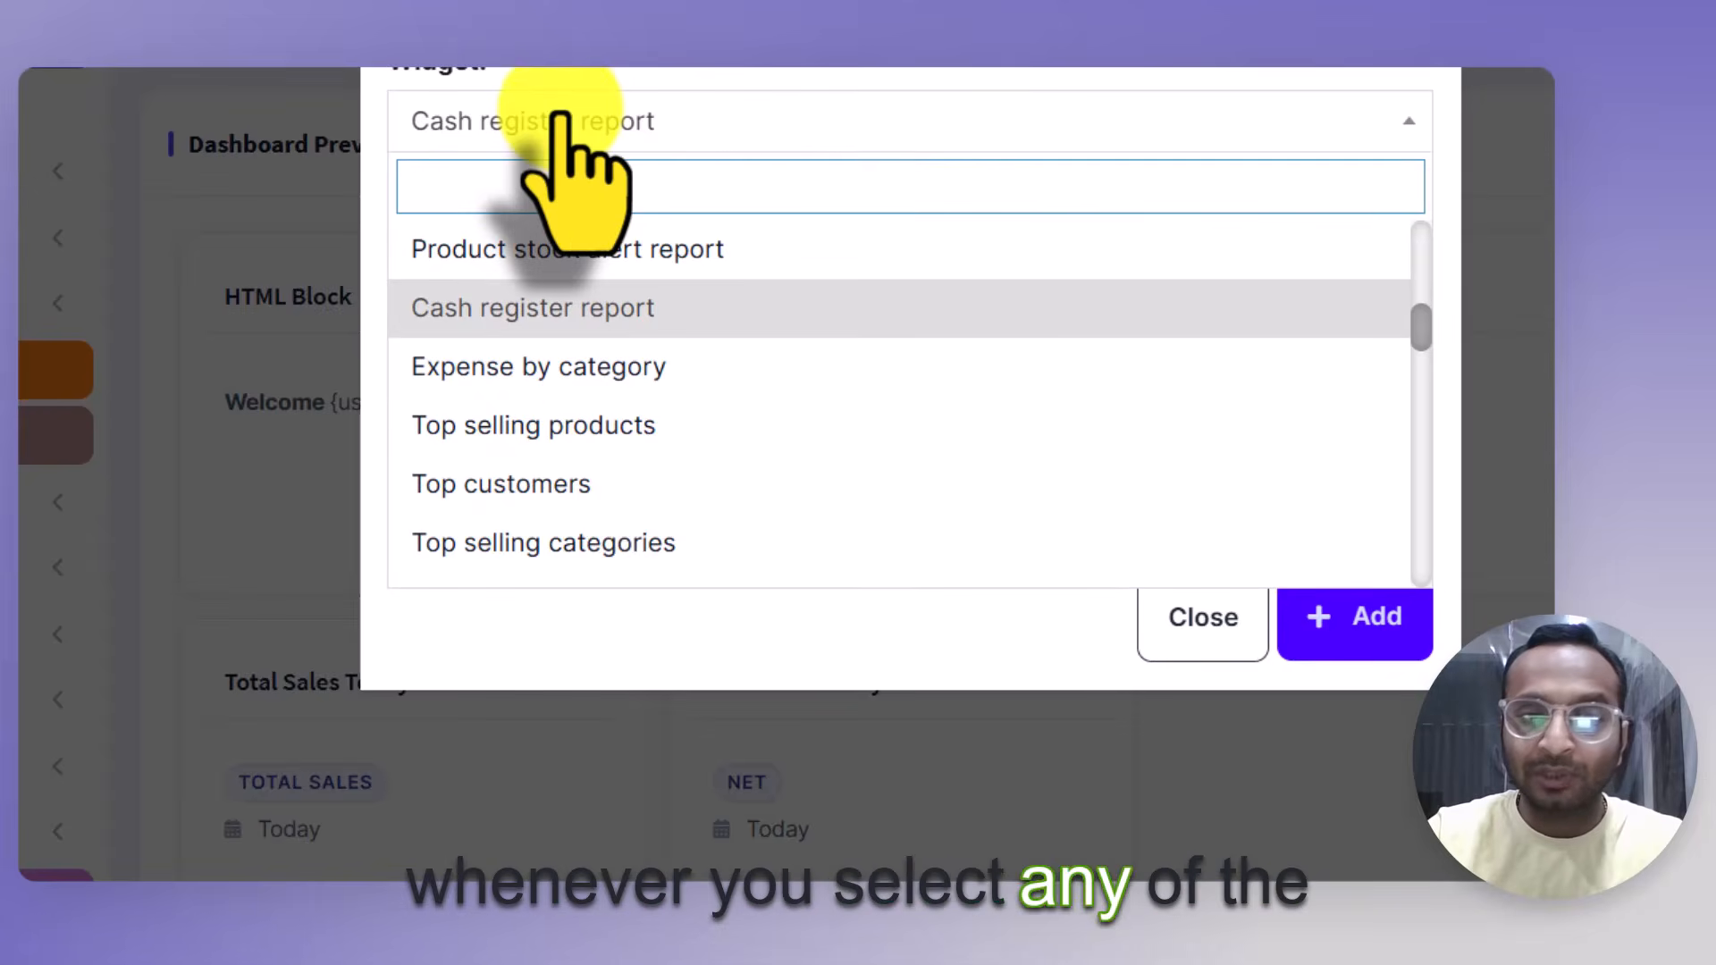
left_click(558, 121)
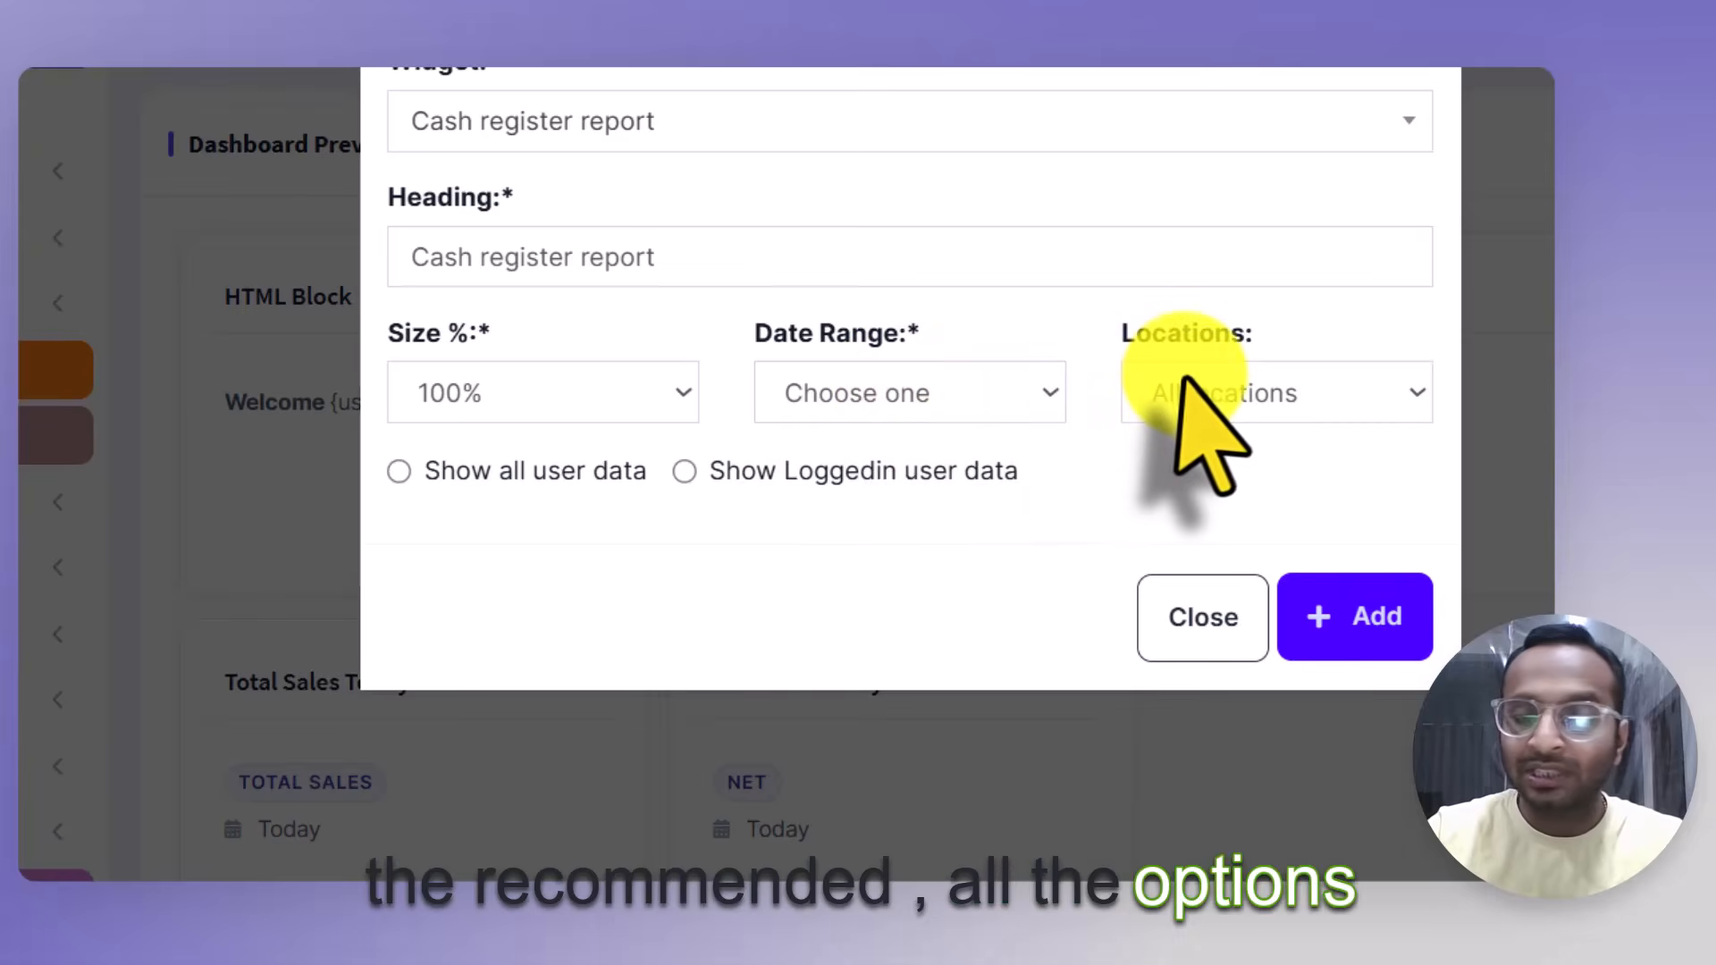
Set the cash register report's date range to Today and its locations to All locations.
left_click(909, 409)
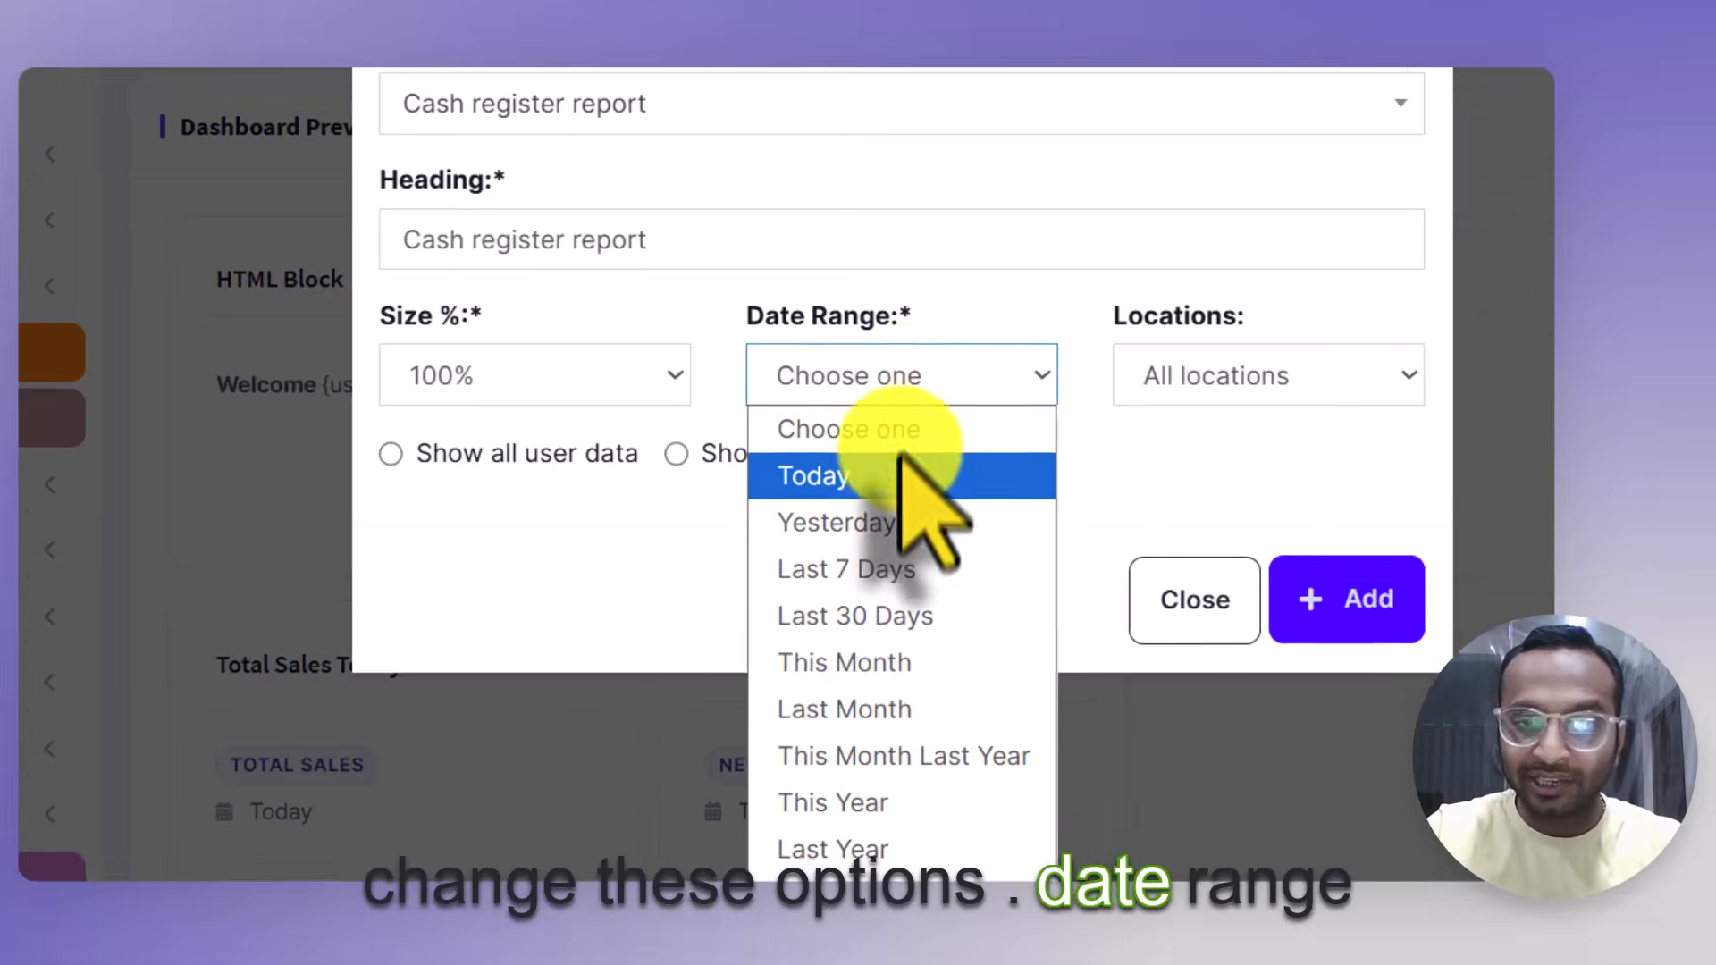
left_click(898, 478)
left_click(1273, 393)
left_click(1240, 329)
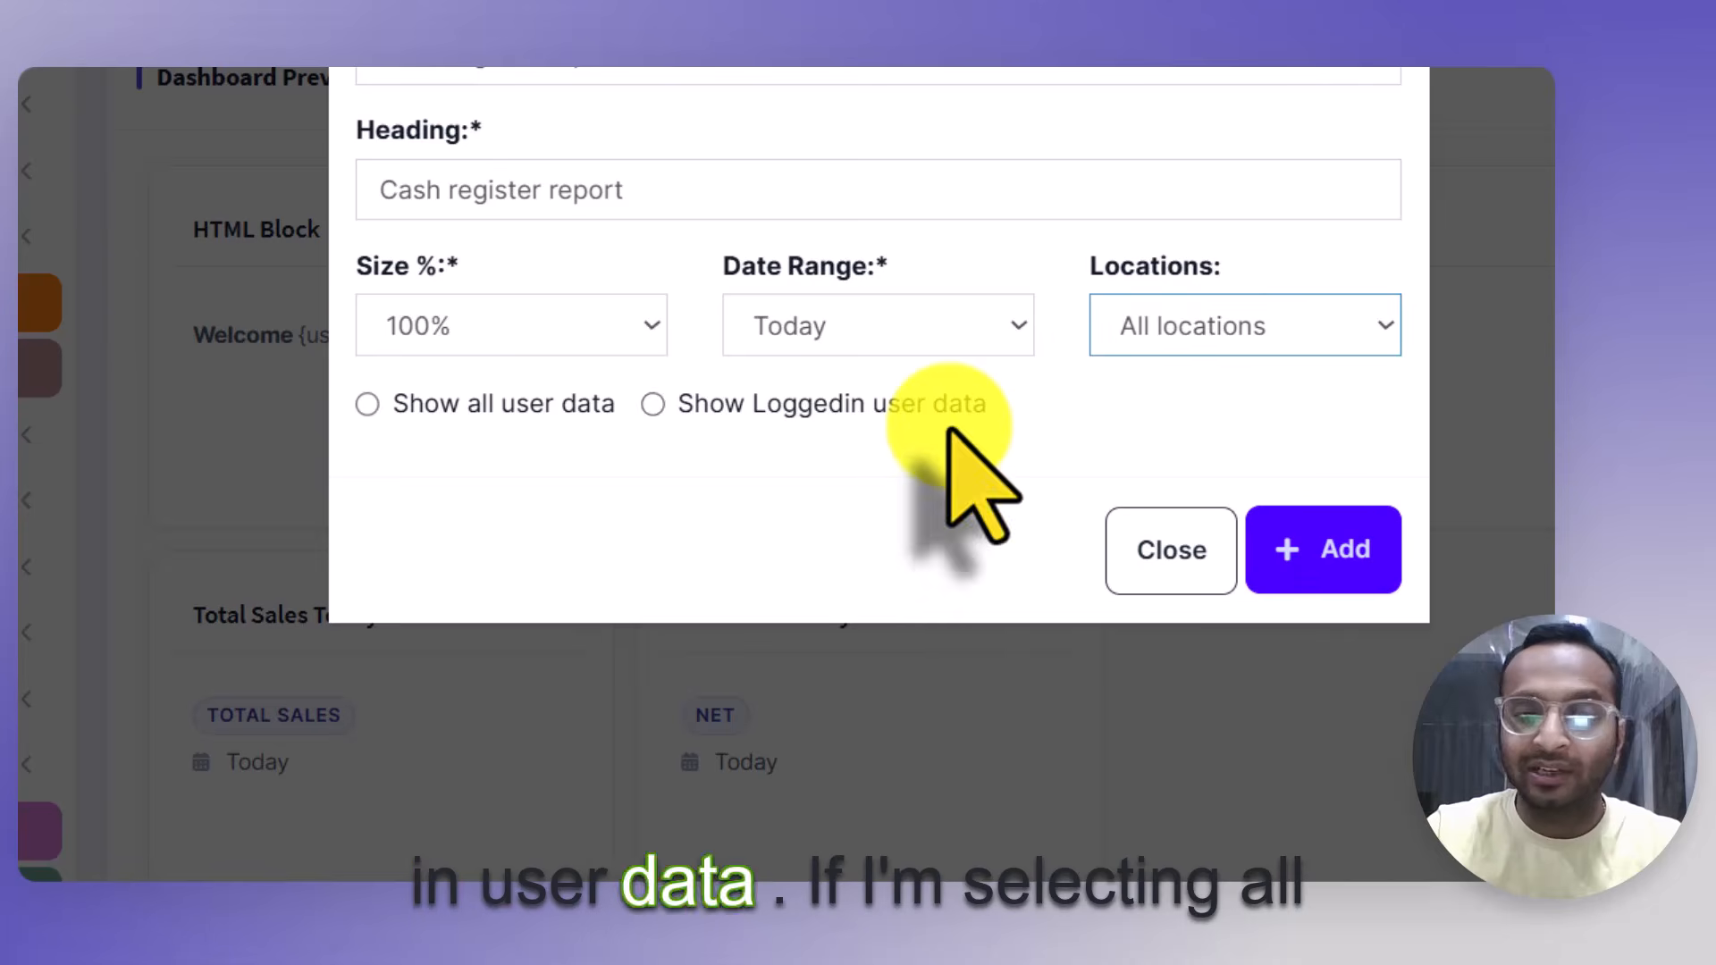
Restrict the report to logged-in user data, change its heading to "Your Cash register report", and add the widget to the dashboard.
left_click(539, 410)
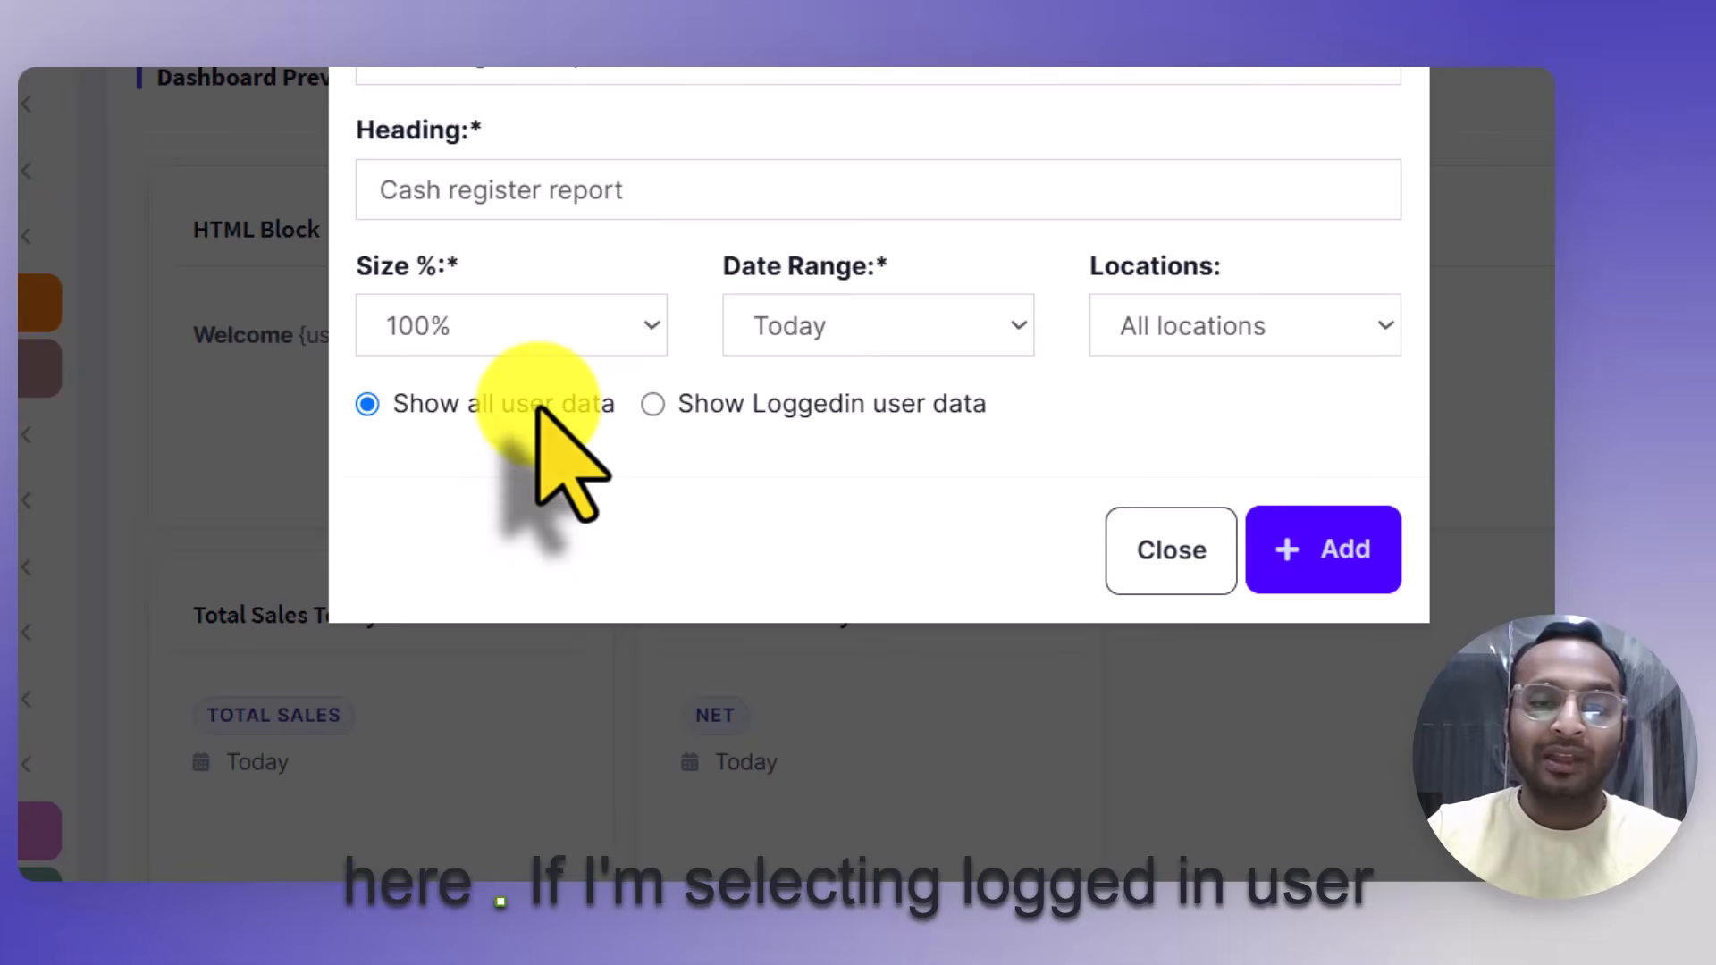
left_click(831, 409)
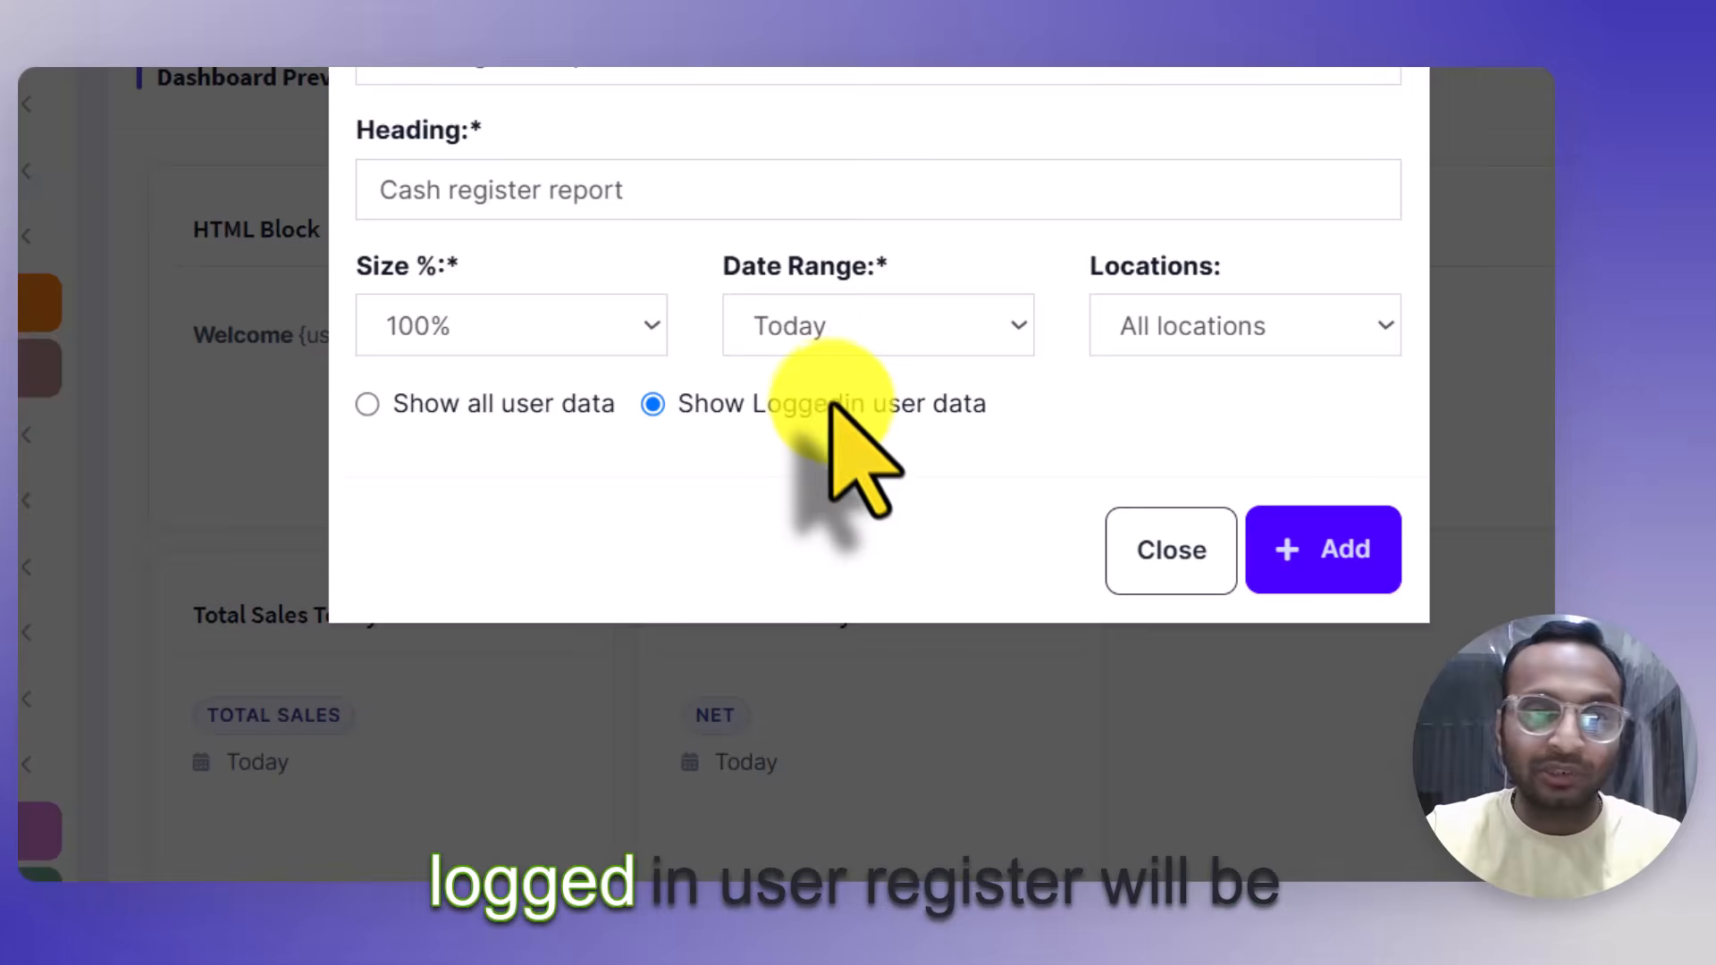
left_click(762, 199)
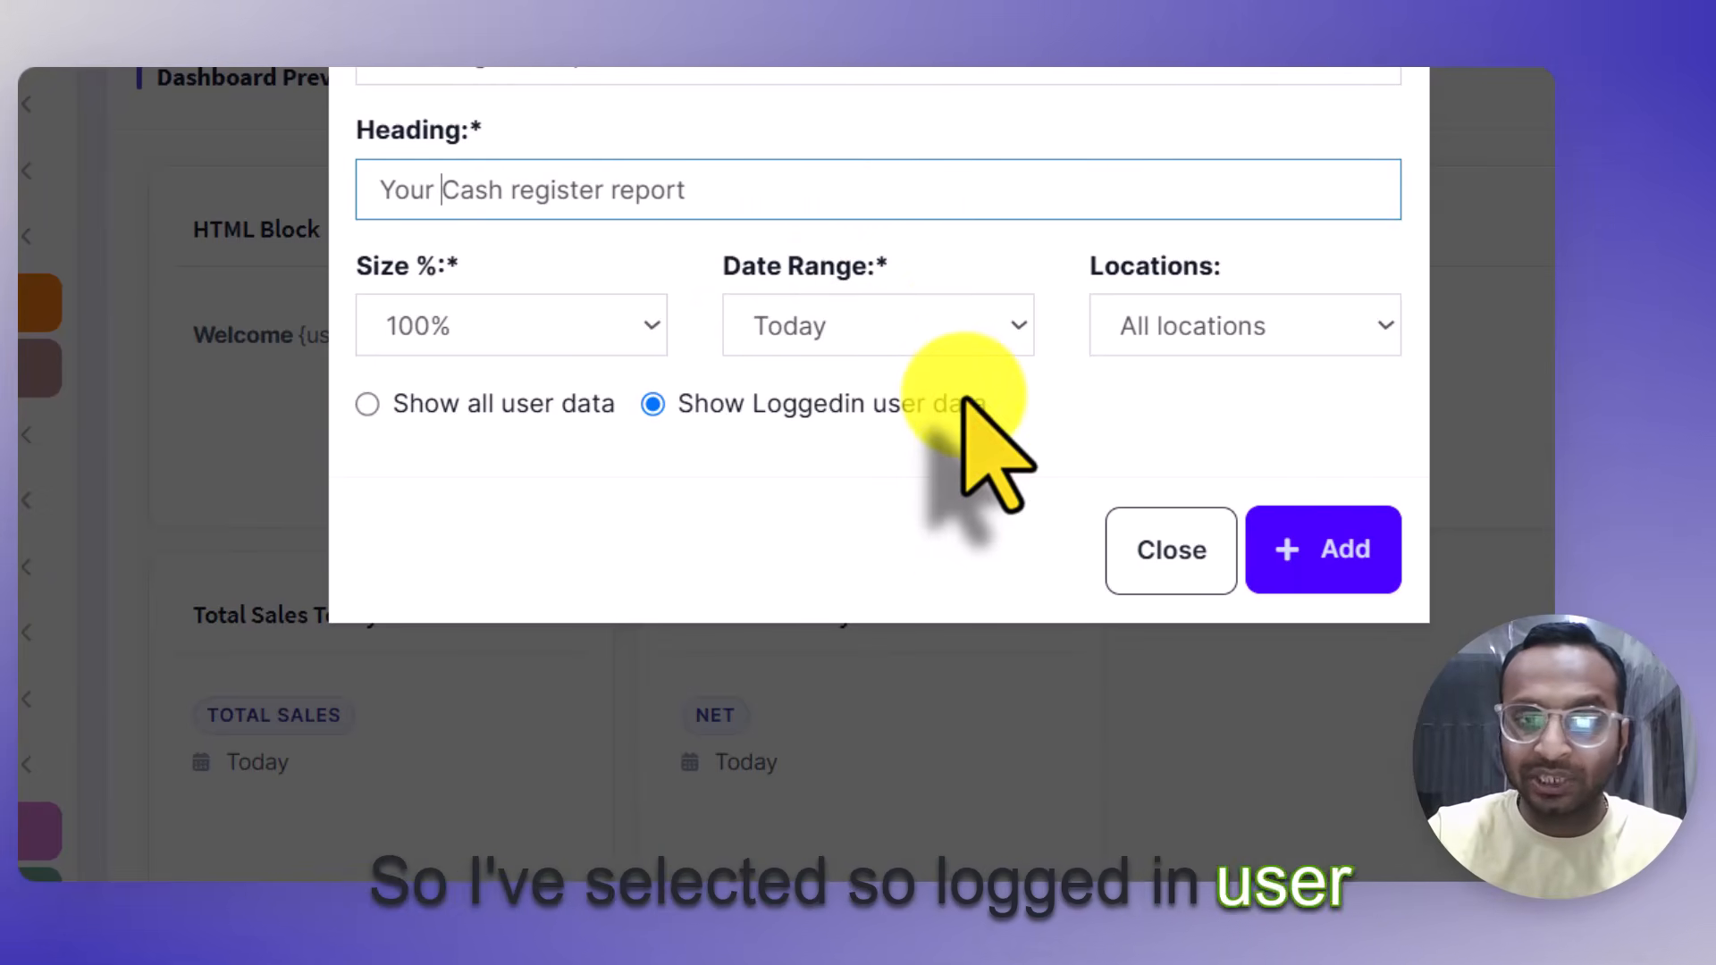
left_click(1279, 551)
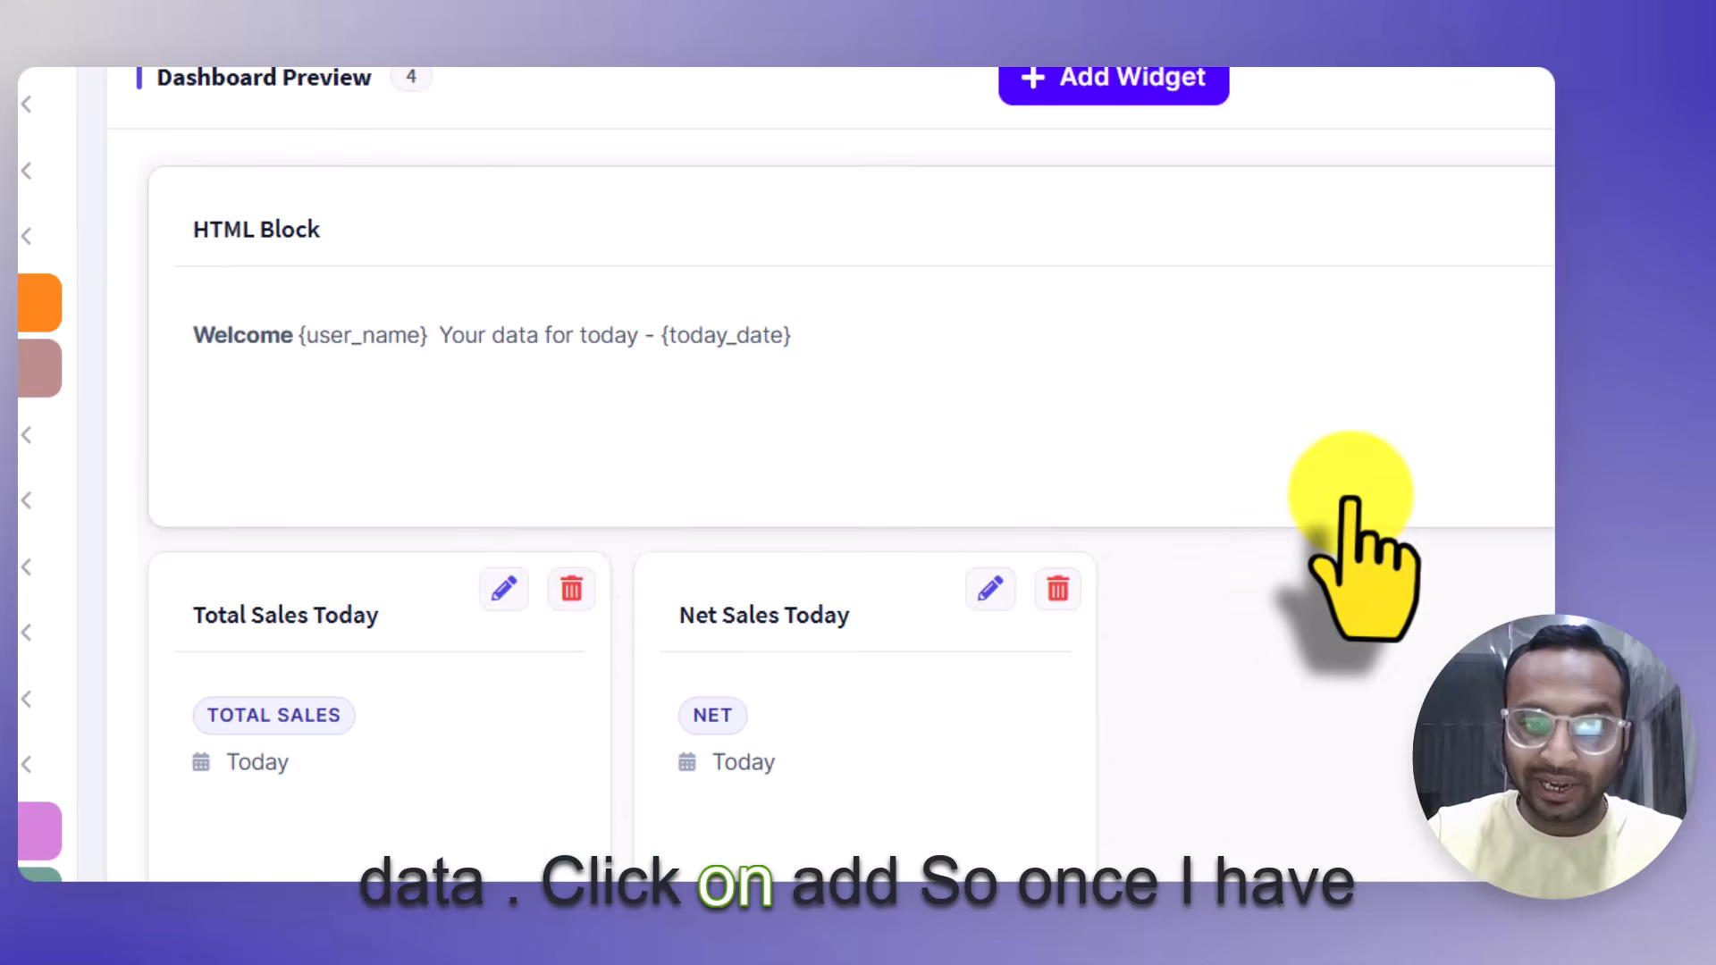
Open the cash register report widget's settings to look at its editable options, and close them without changes.
scroll(1350, 497, "down", 3)
scroll(741, 402, "up", 3)
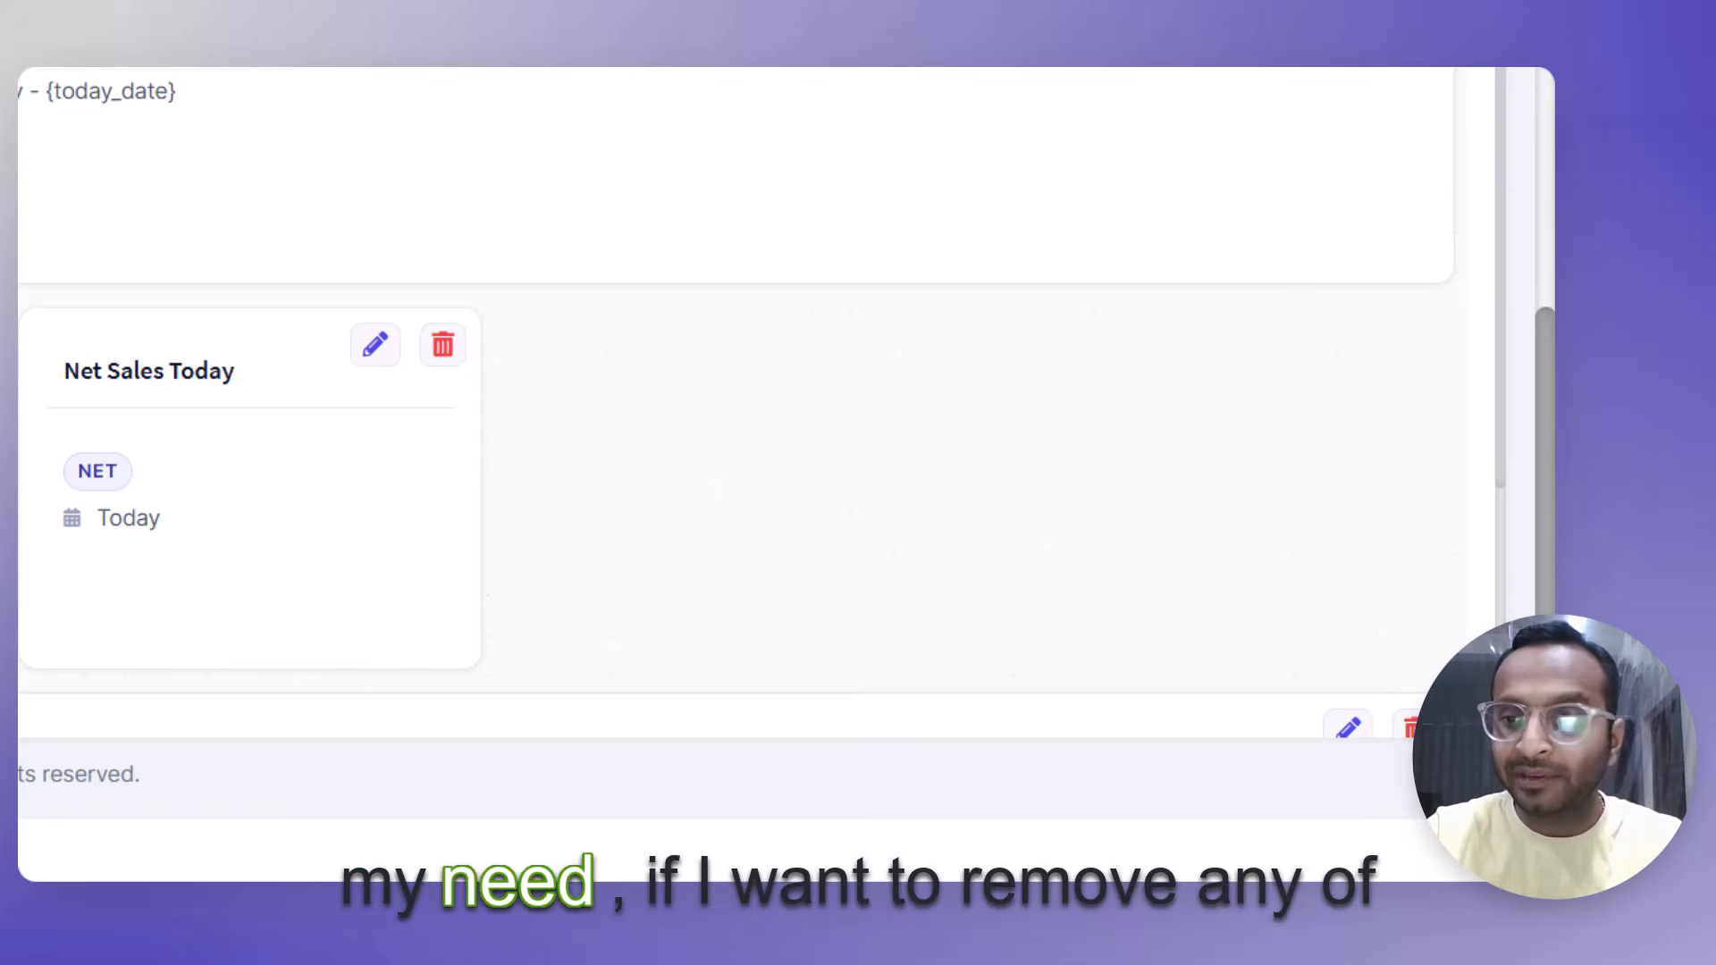
scroll(1457, 491, "down", 4)
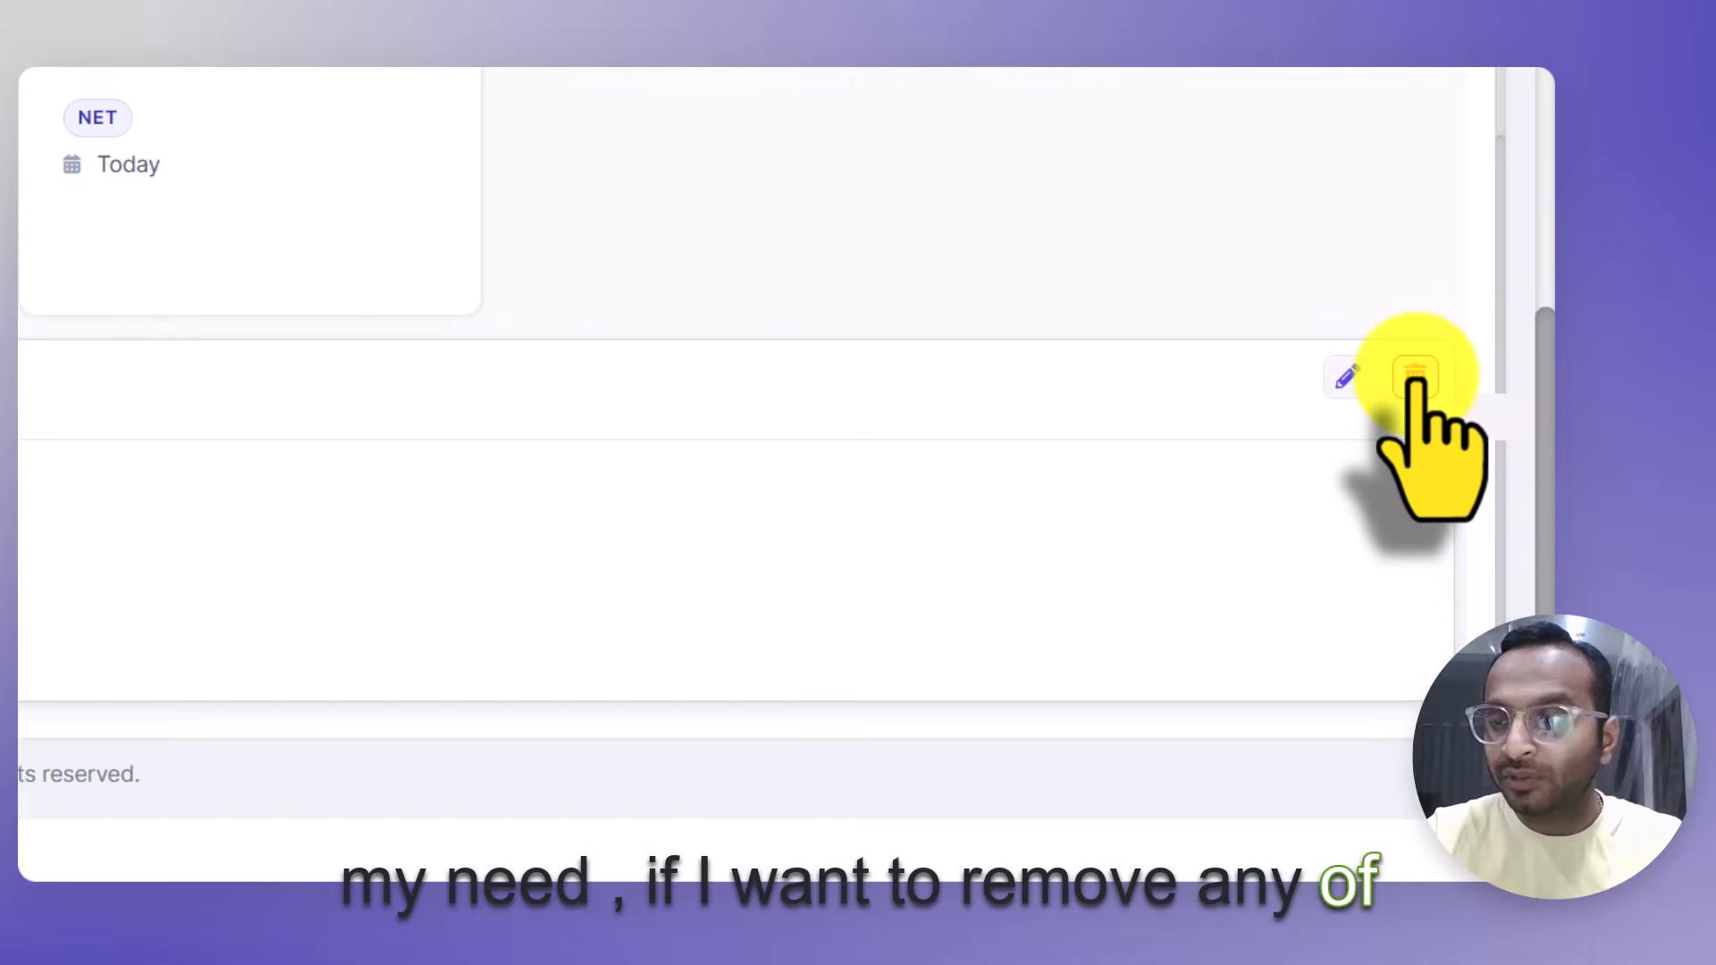
left_click(1333, 380)
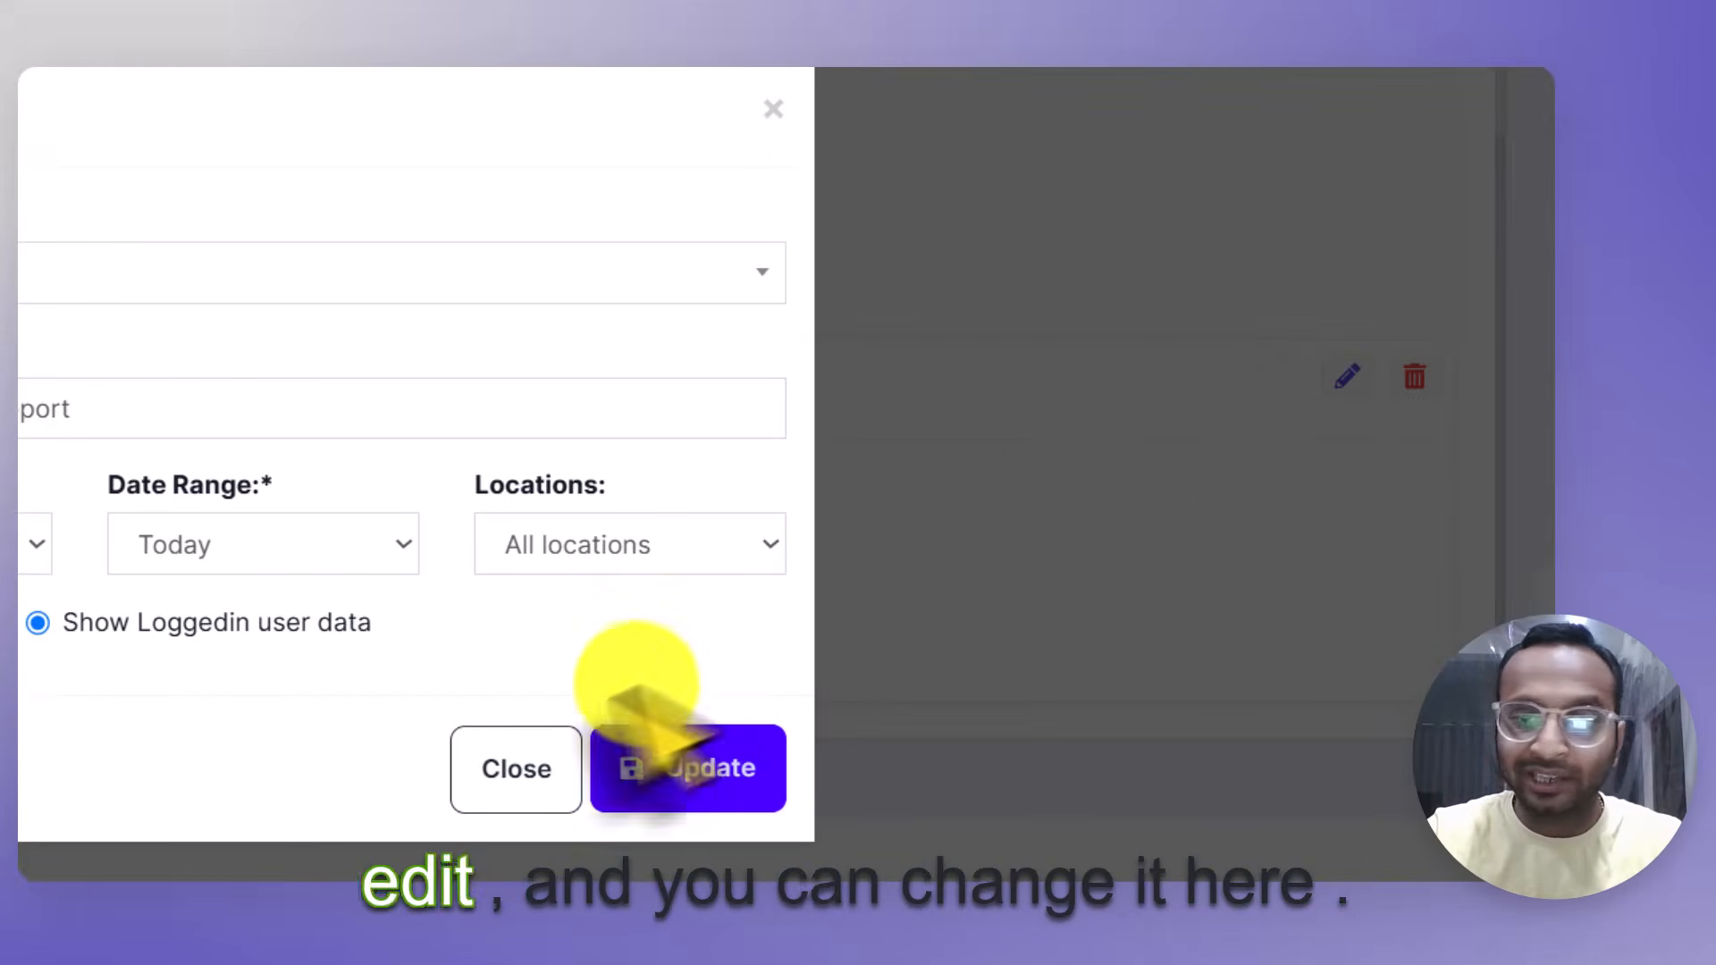
left_click(489, 758)
scroll(486, 747, "up", 4)
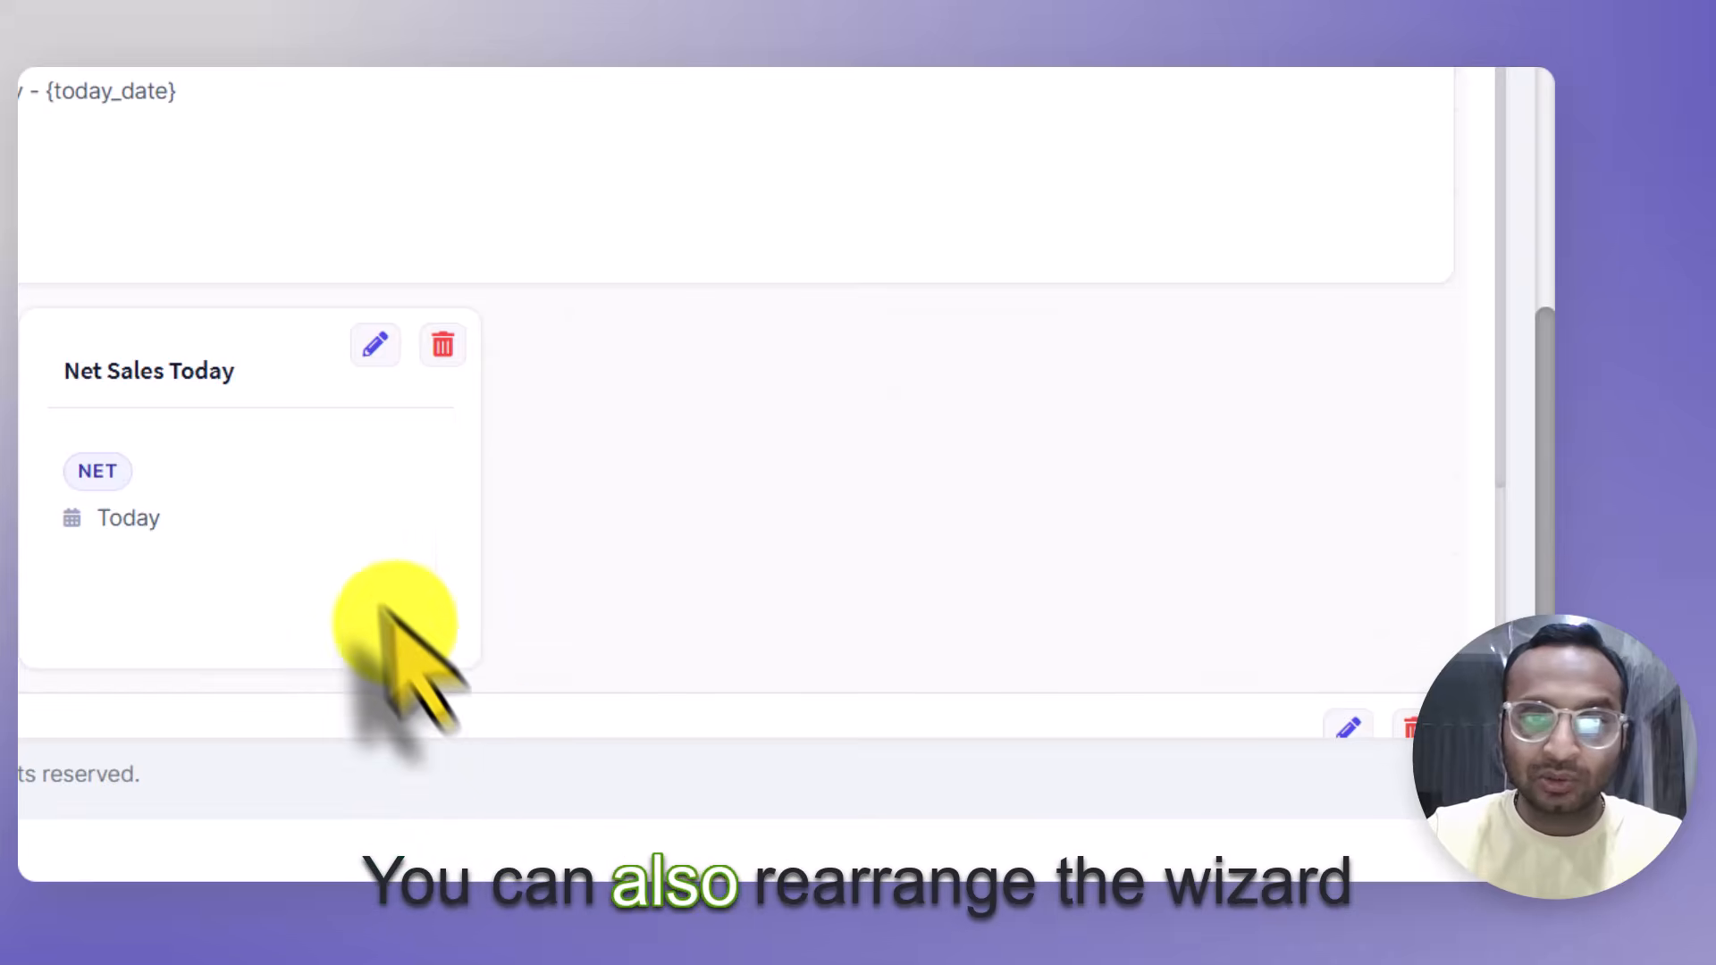
Rearrange the widgets so Net Sales Today comes first in its row with Total Sales Today directly after it.
left_click_drag(188, 362, 0, 358)
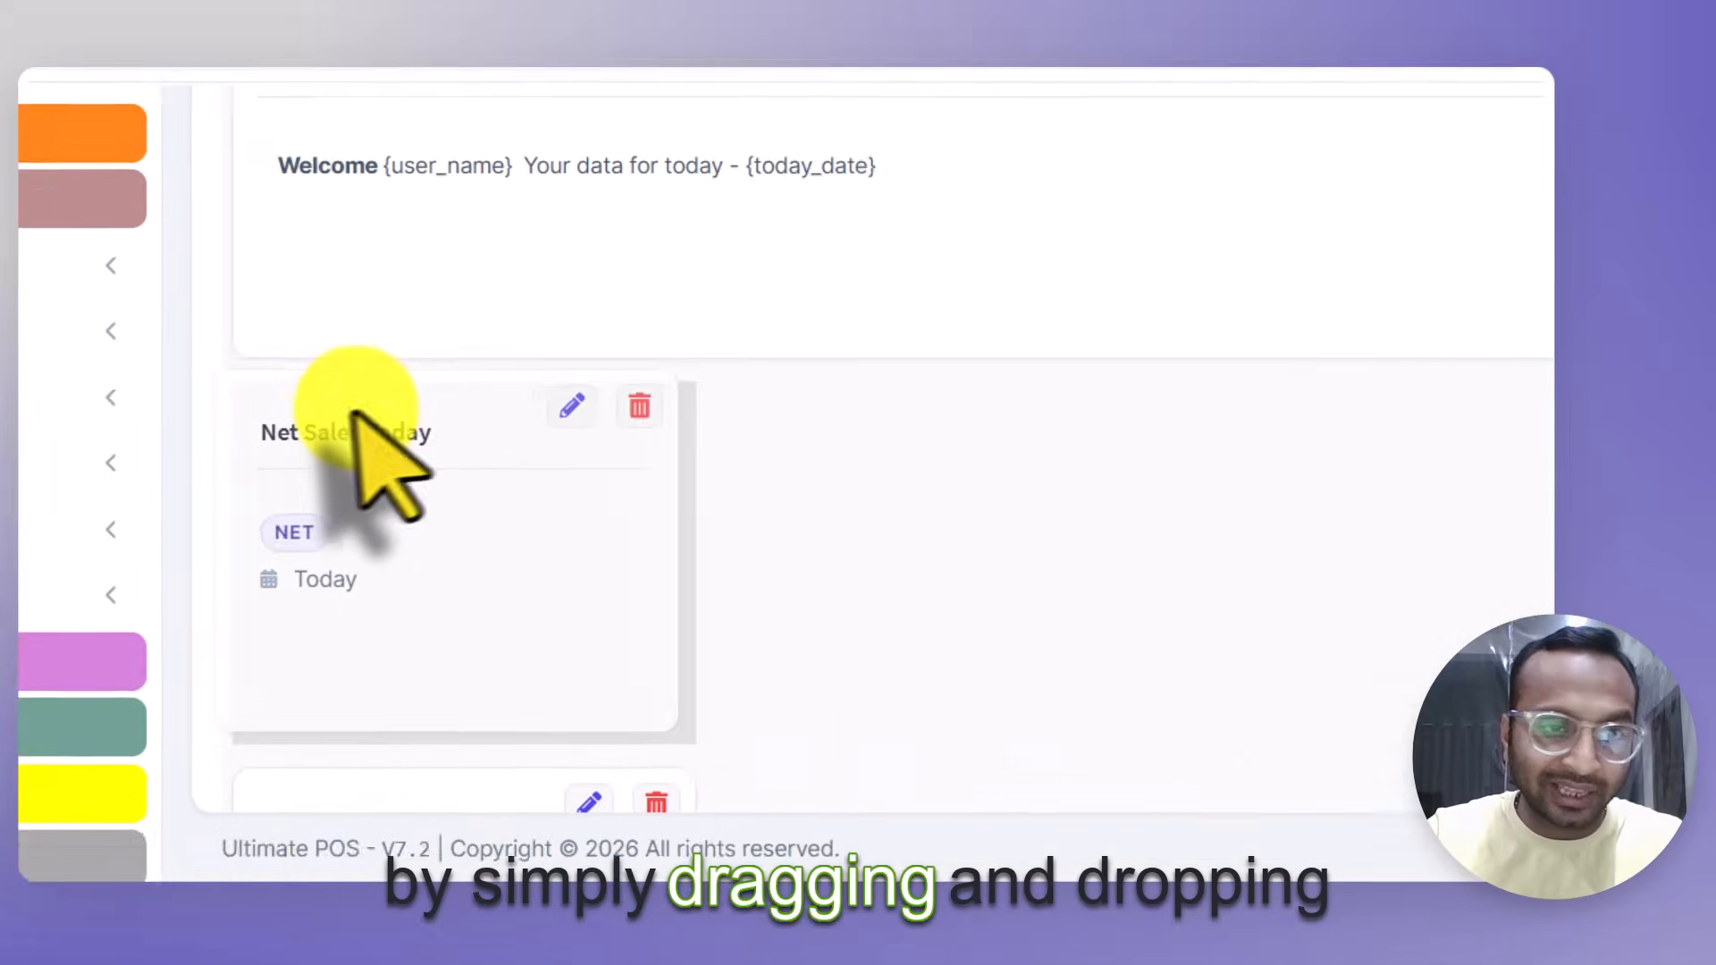
scroll(677, 460, "down", 2)
left_click_drag(727, 668, 674, 451)
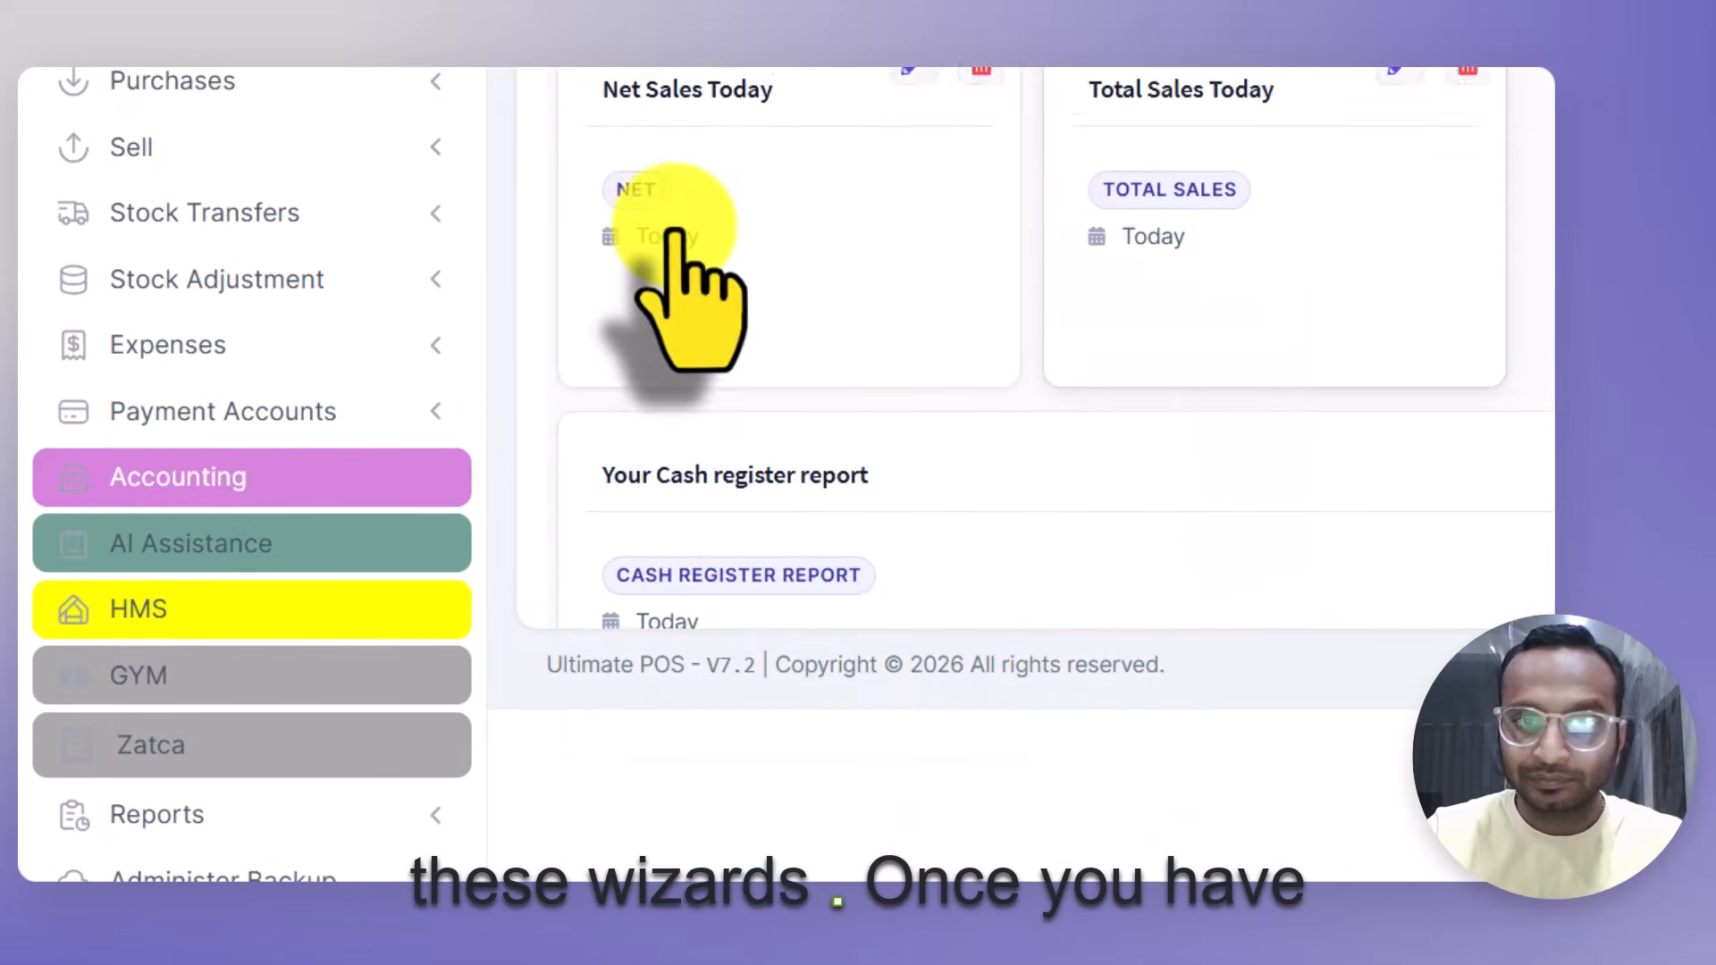
Set the dashboard's auto-refresh to Every 30 minutes and save the dashboard.
scroll(676, 451, "up", 2)
scroll(1493, 317, "up", 4)
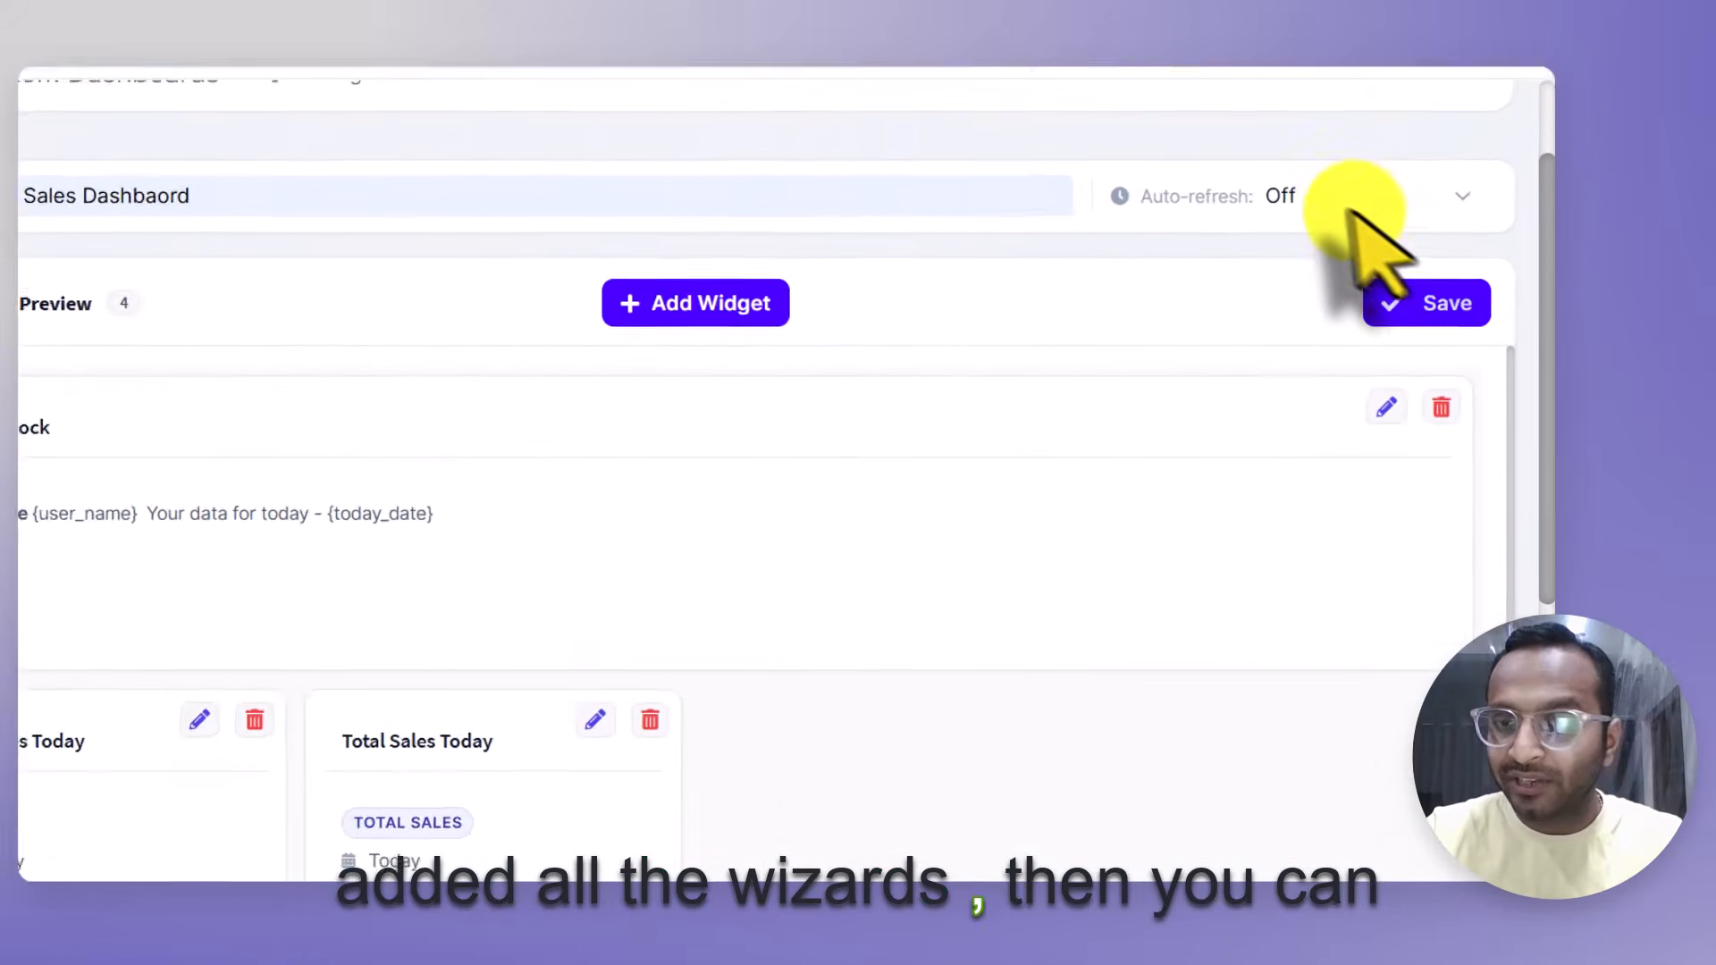
left_click(1312, 196)
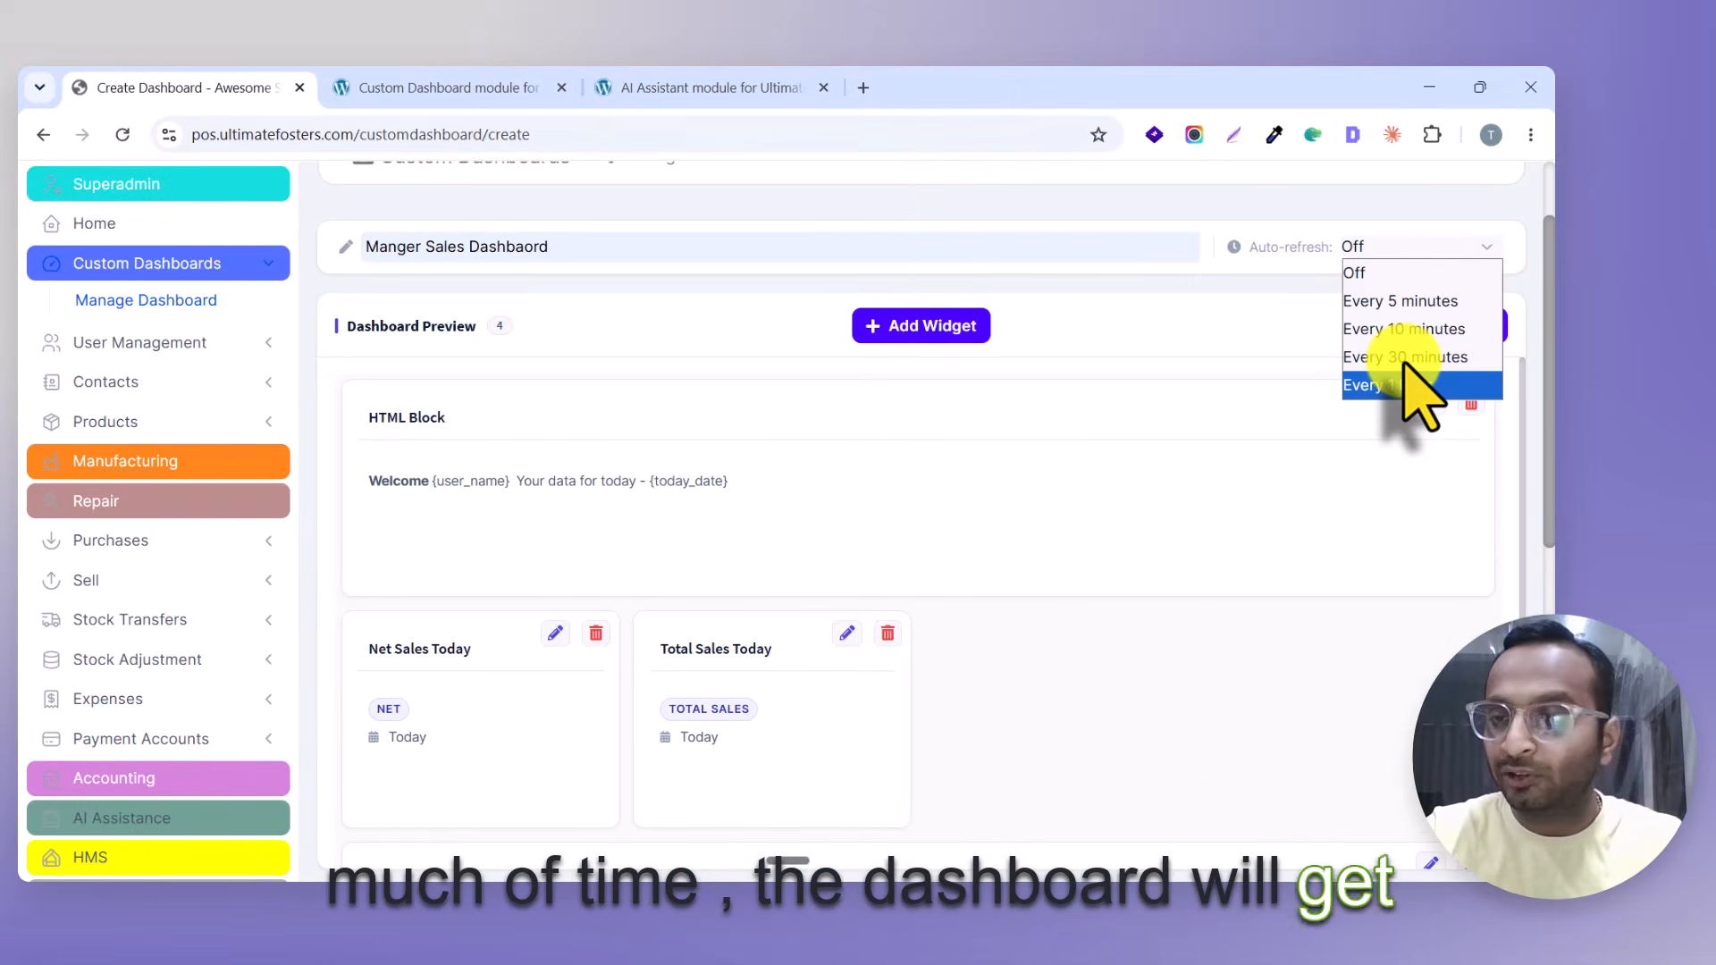
left_click(1407, 358)
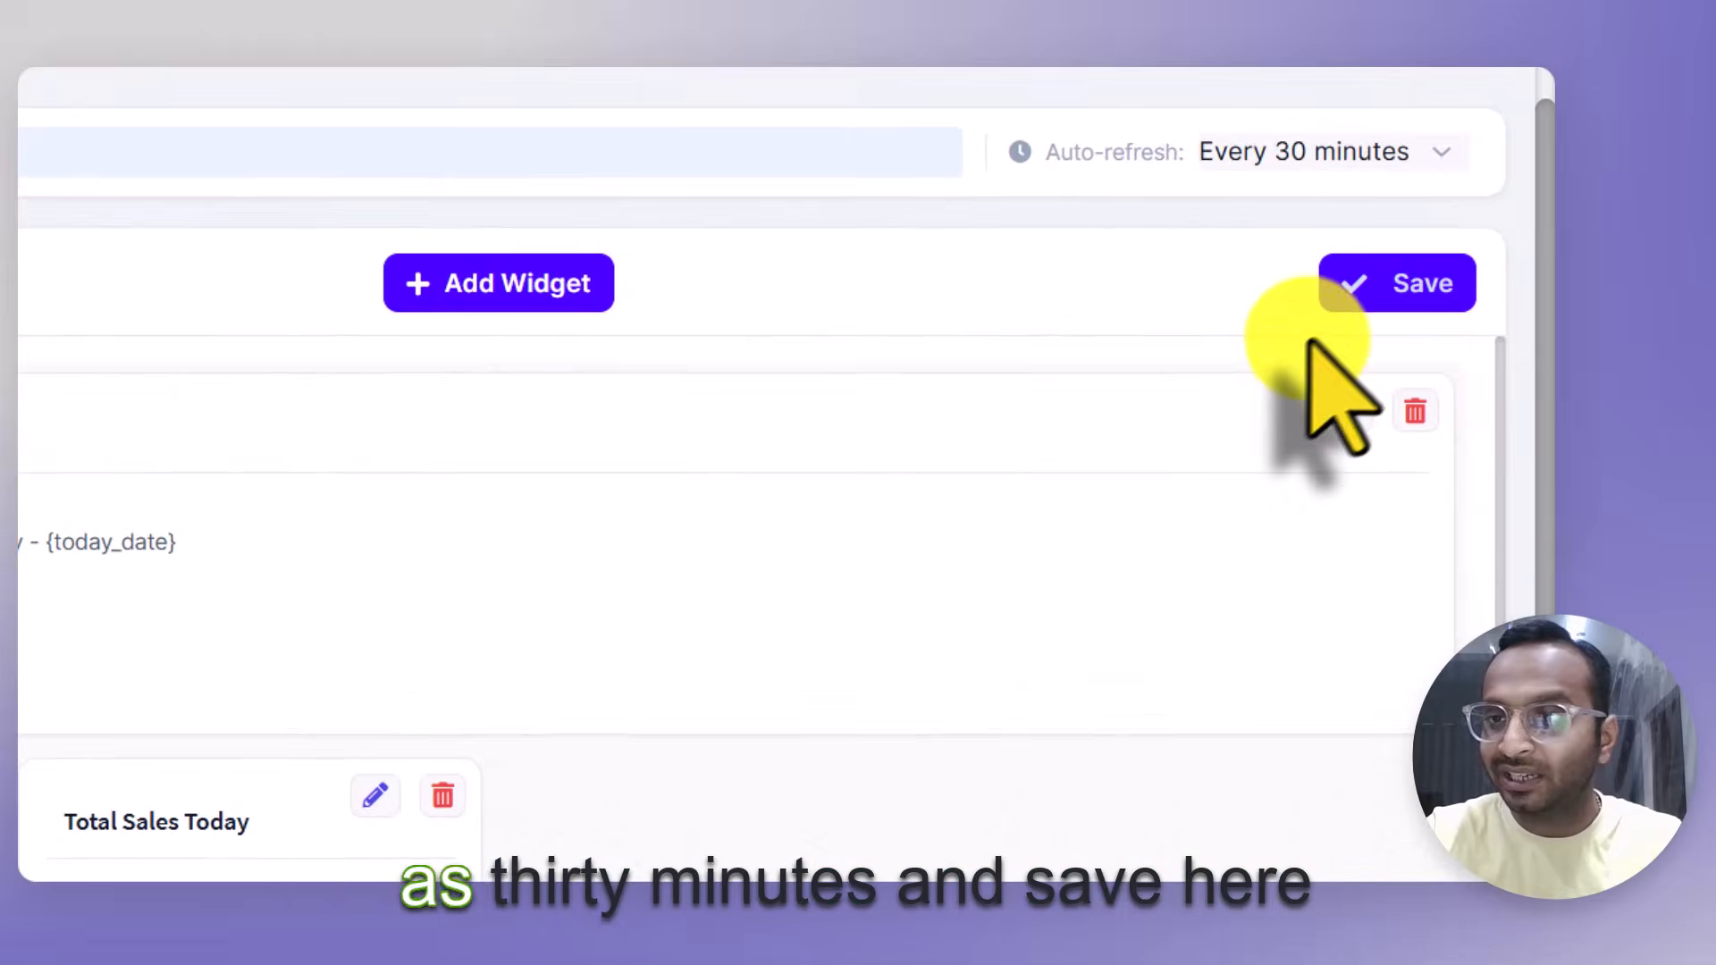
left_click(1389, 288)
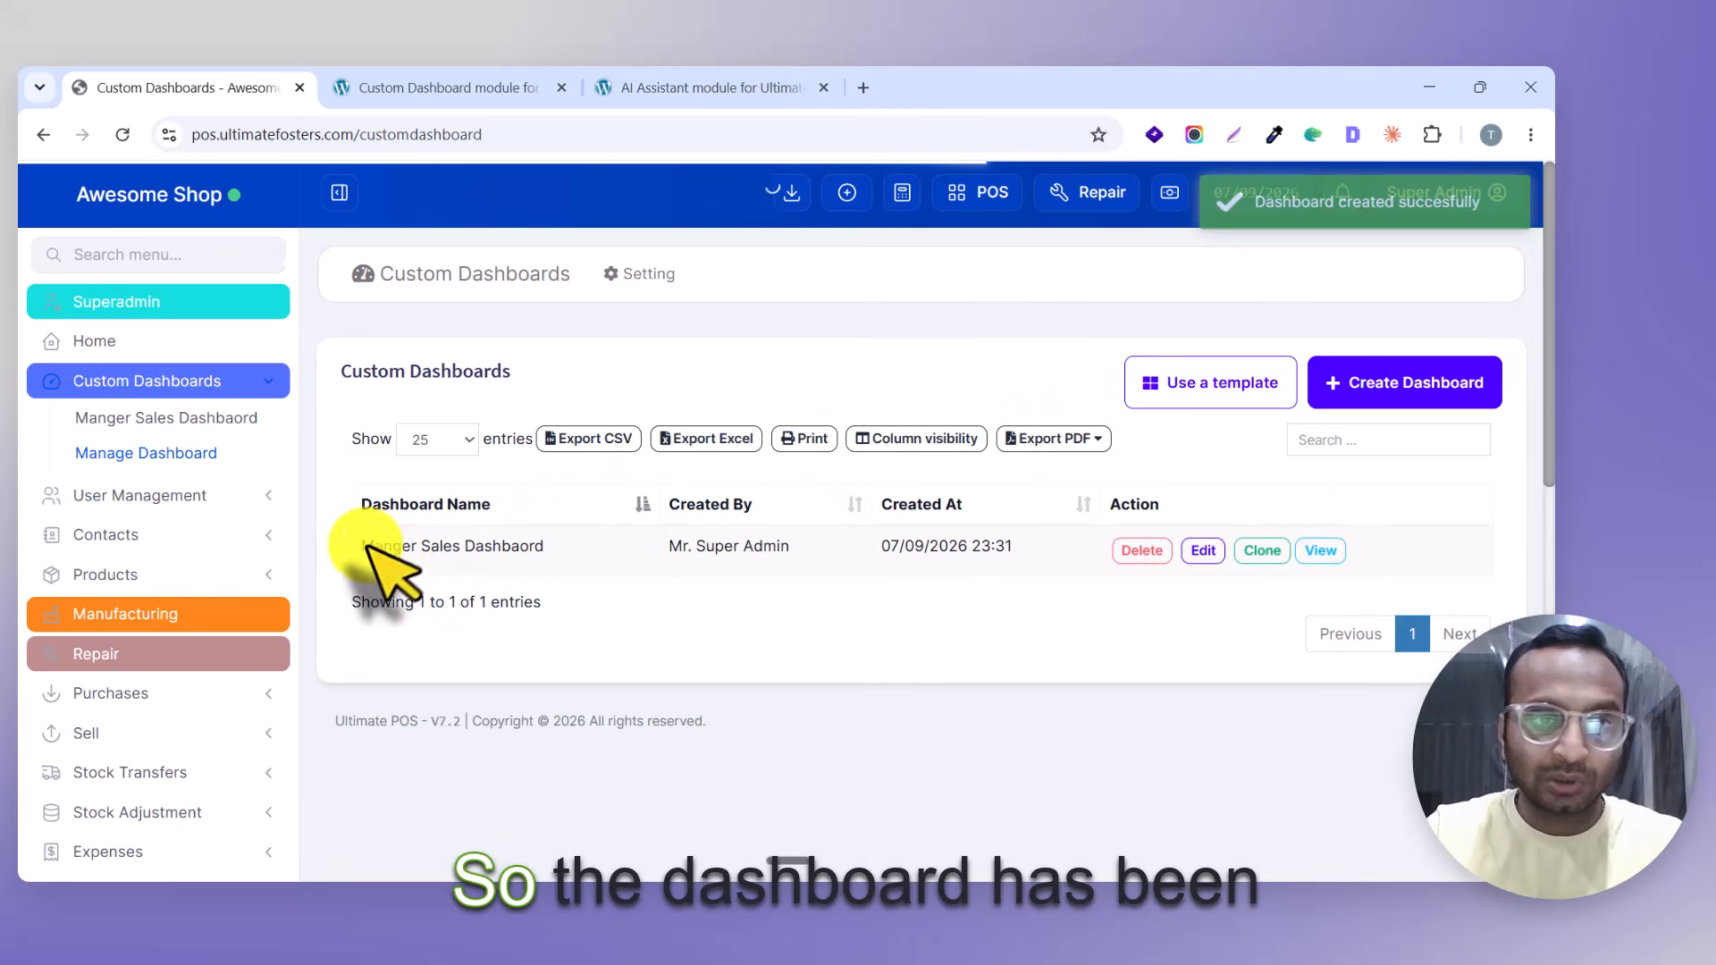
Open the saved Manger Sales Dashbaord in a new browser tab and review its widgets and refresh timer.
left_click_drag(365, 547, 552, 547)
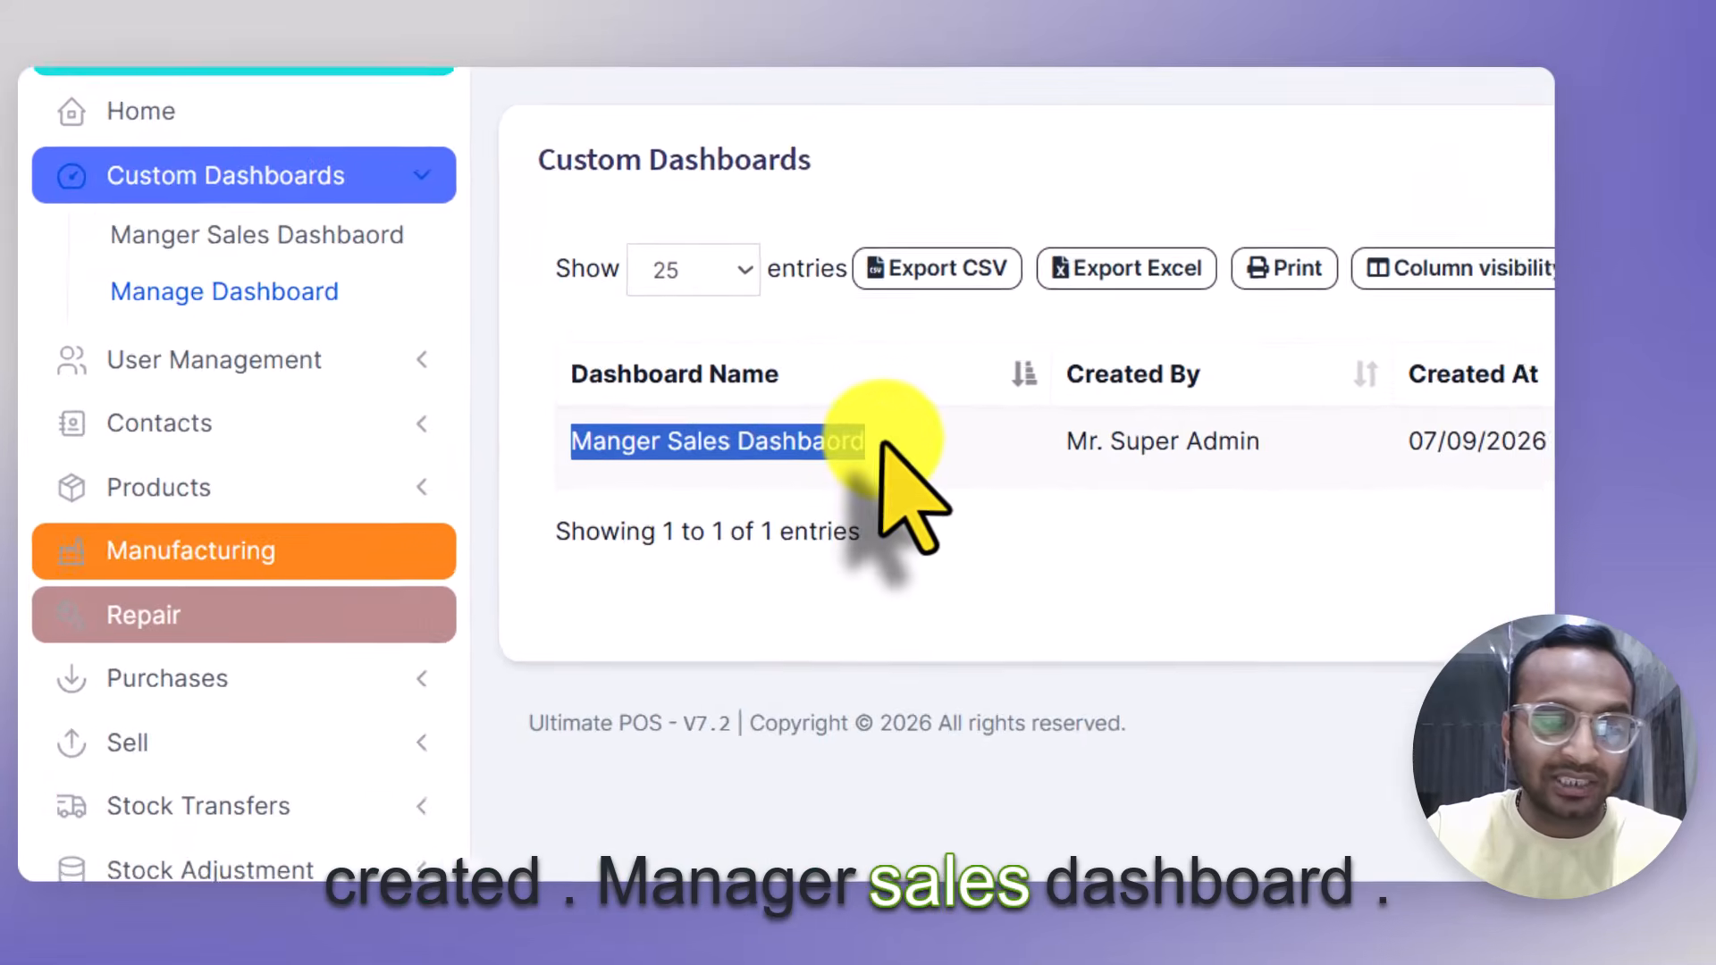
left_click(881, 442)
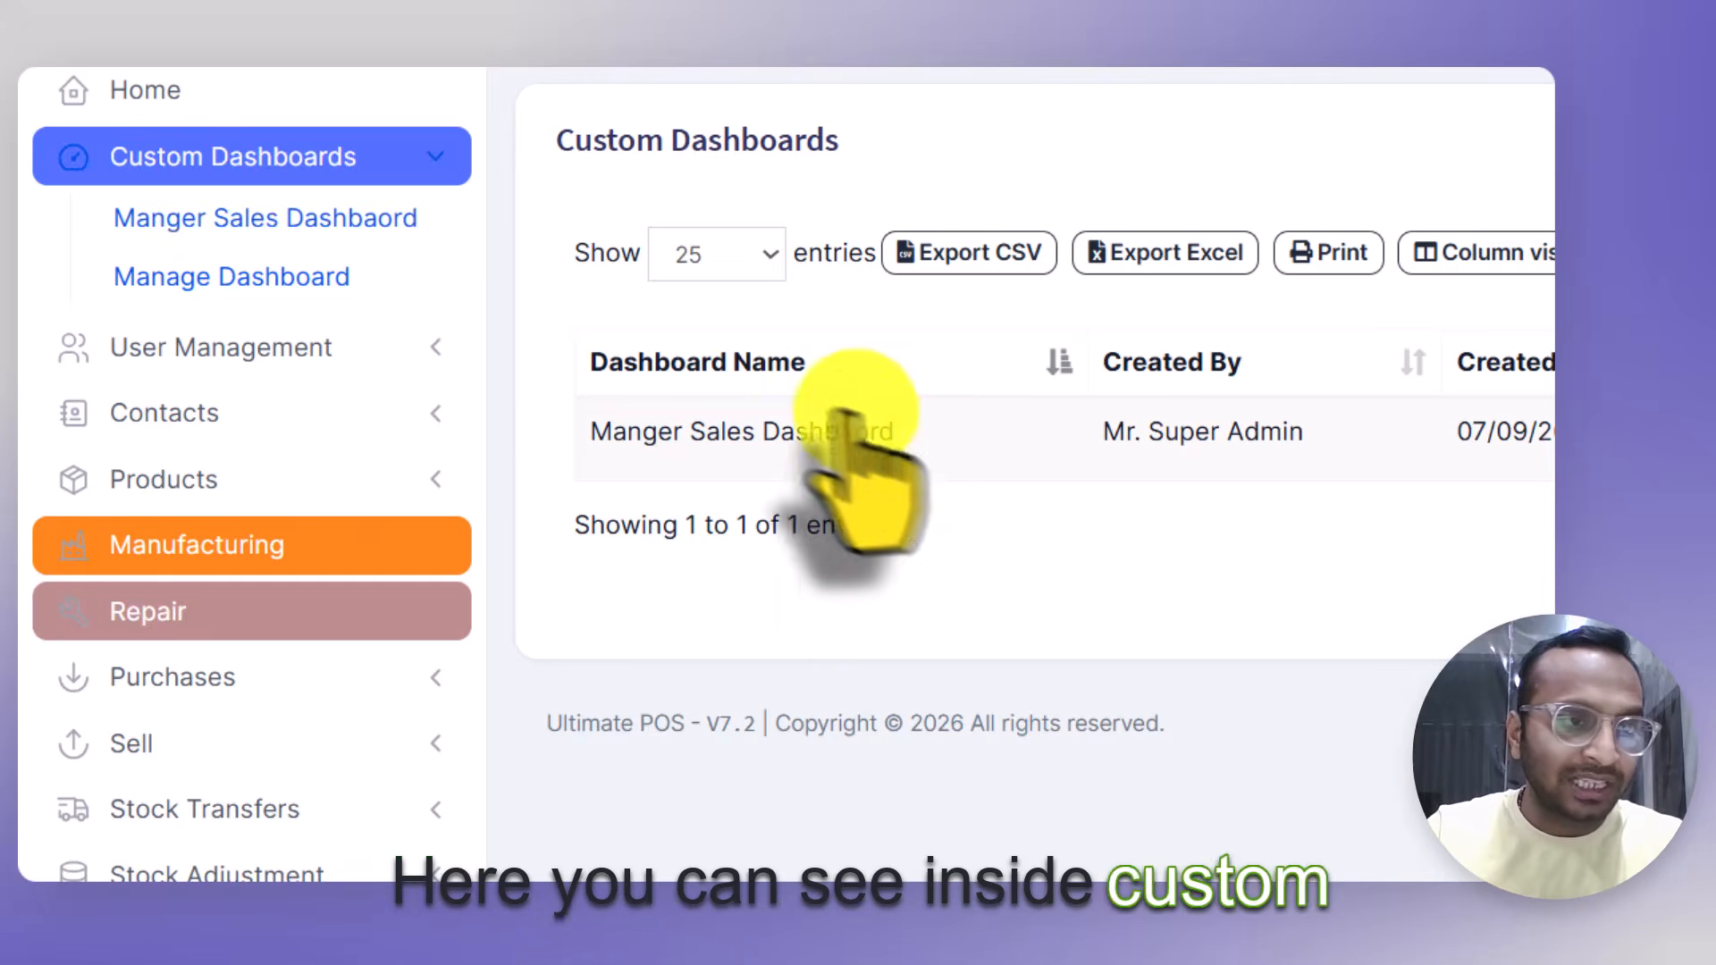
right_click(246, 224)
left_click(330, 265)
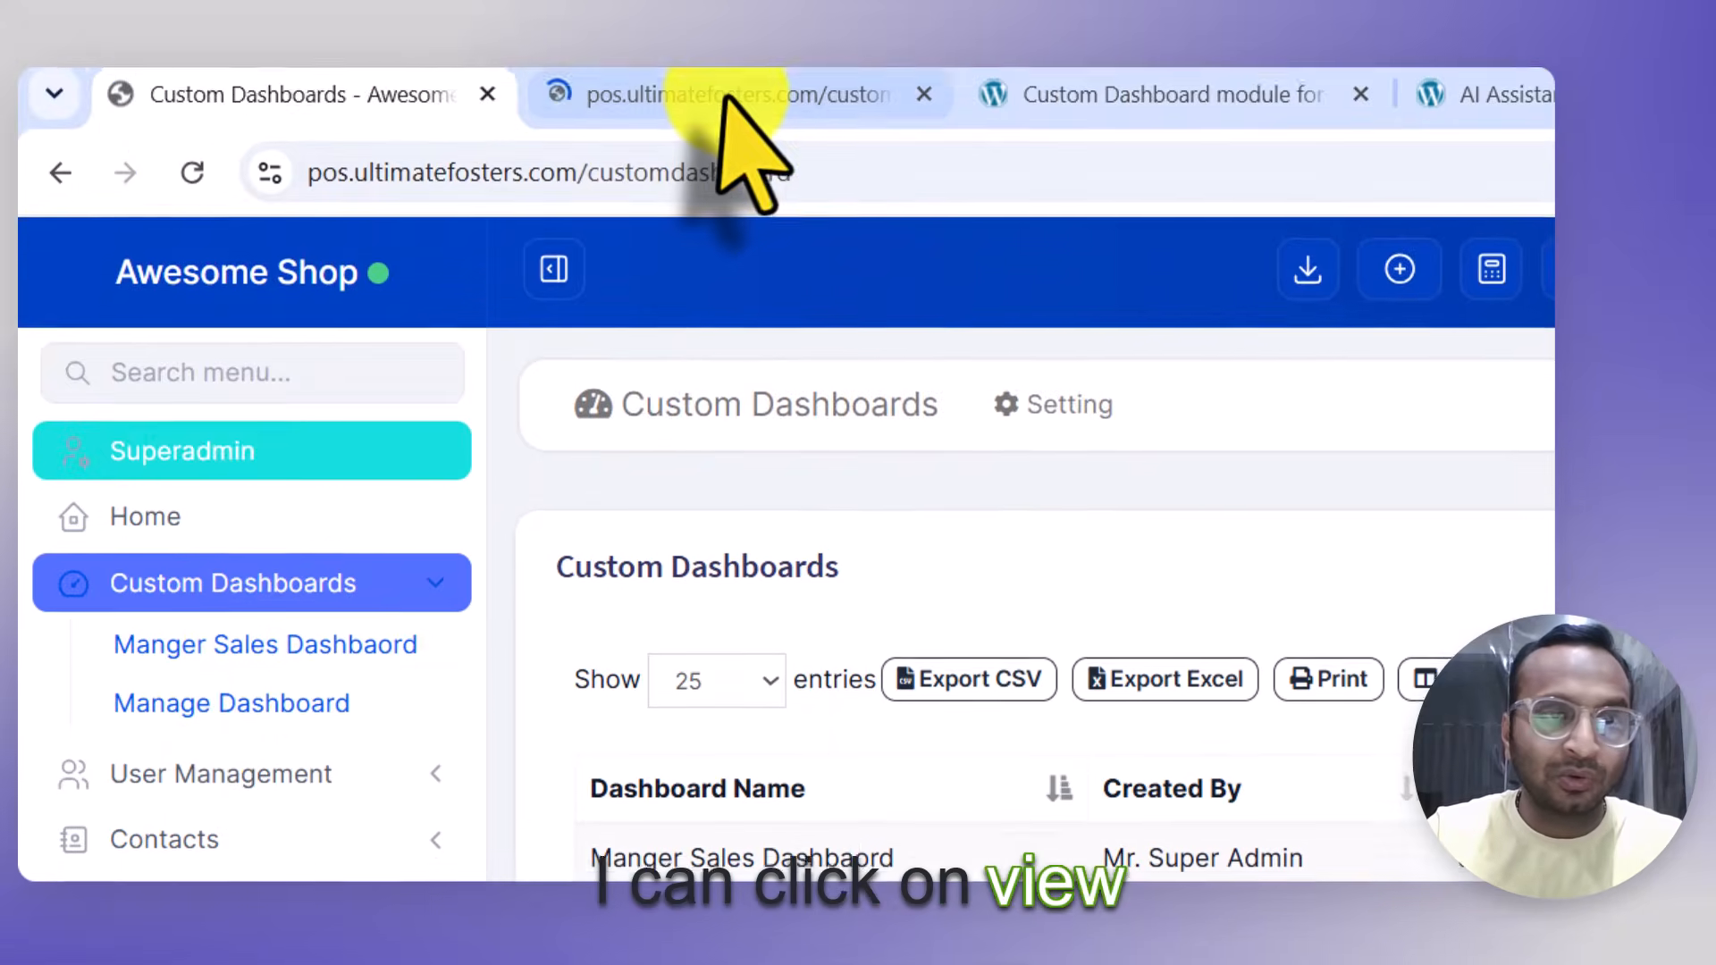
left_click(726, 96)
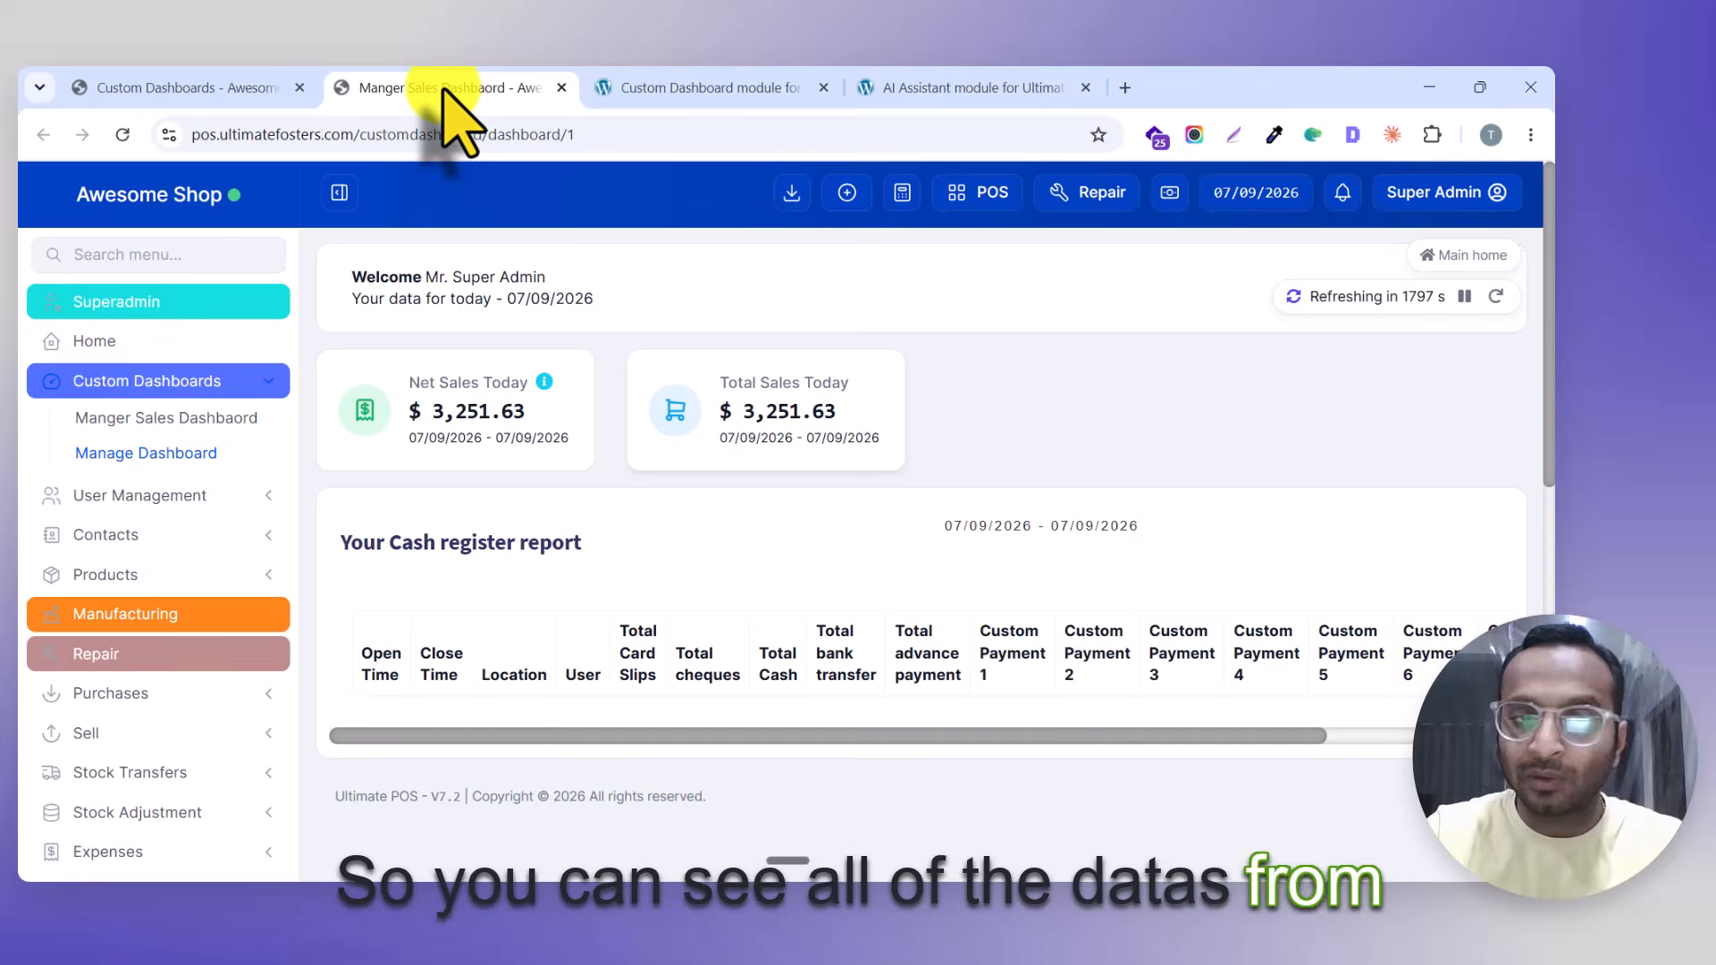
scroll(444, 89, "down", 3)
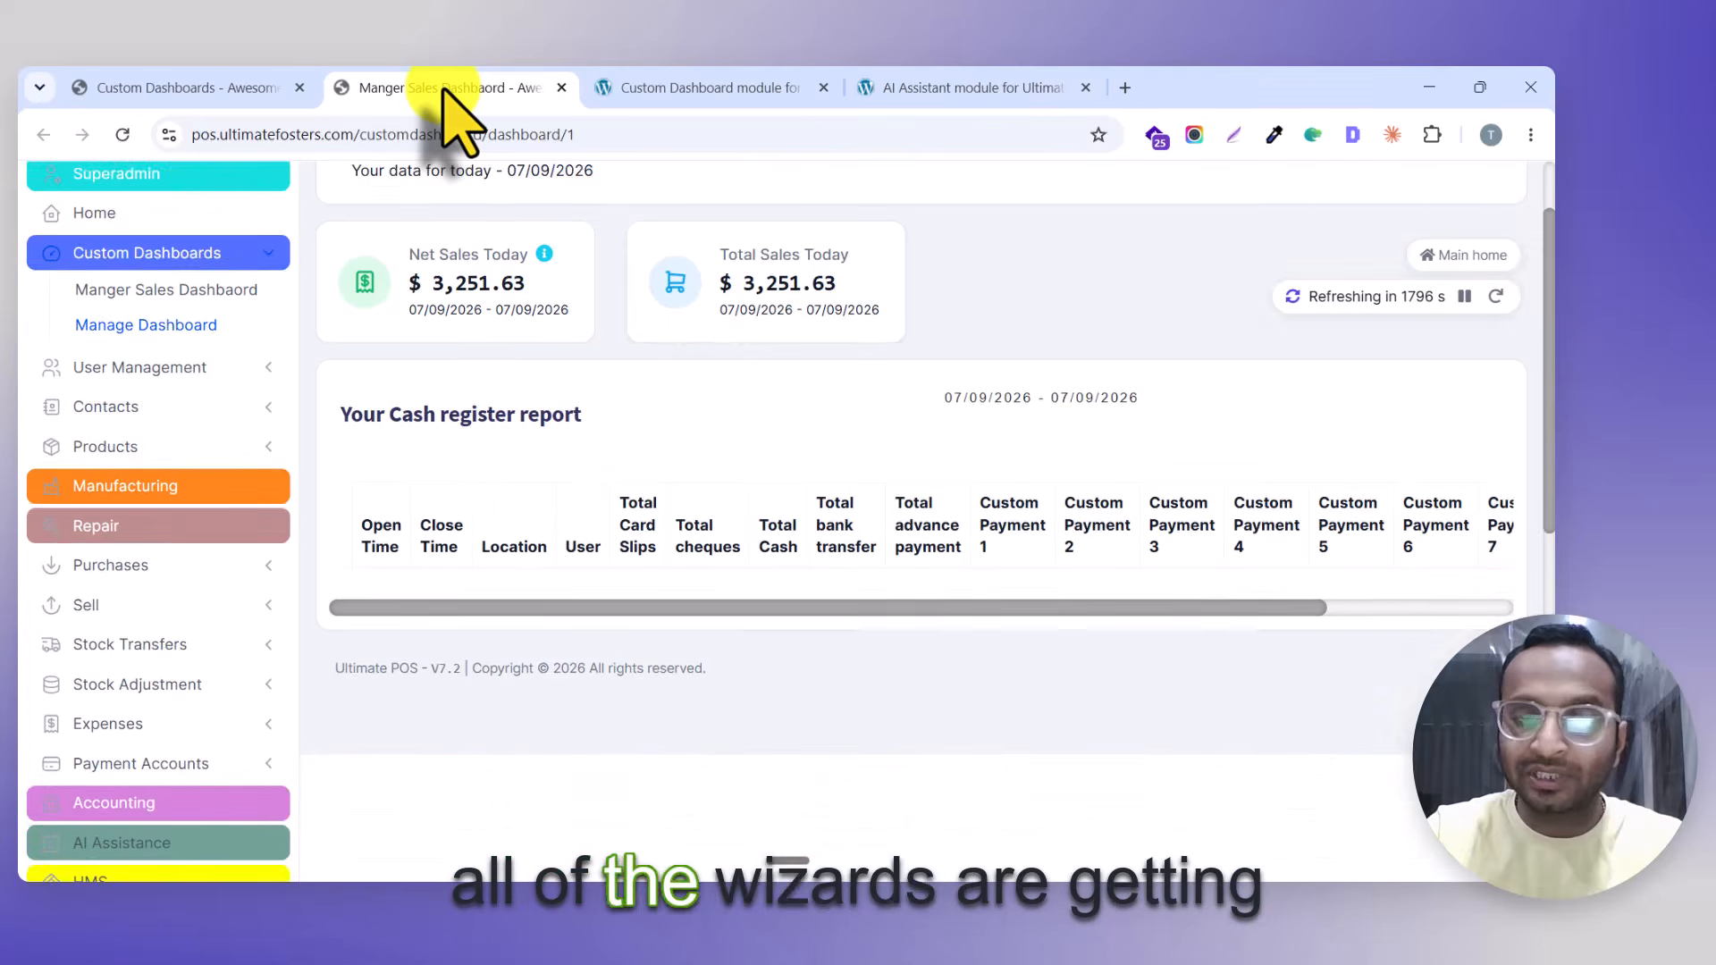
scroll(444, 89, "up", 3)
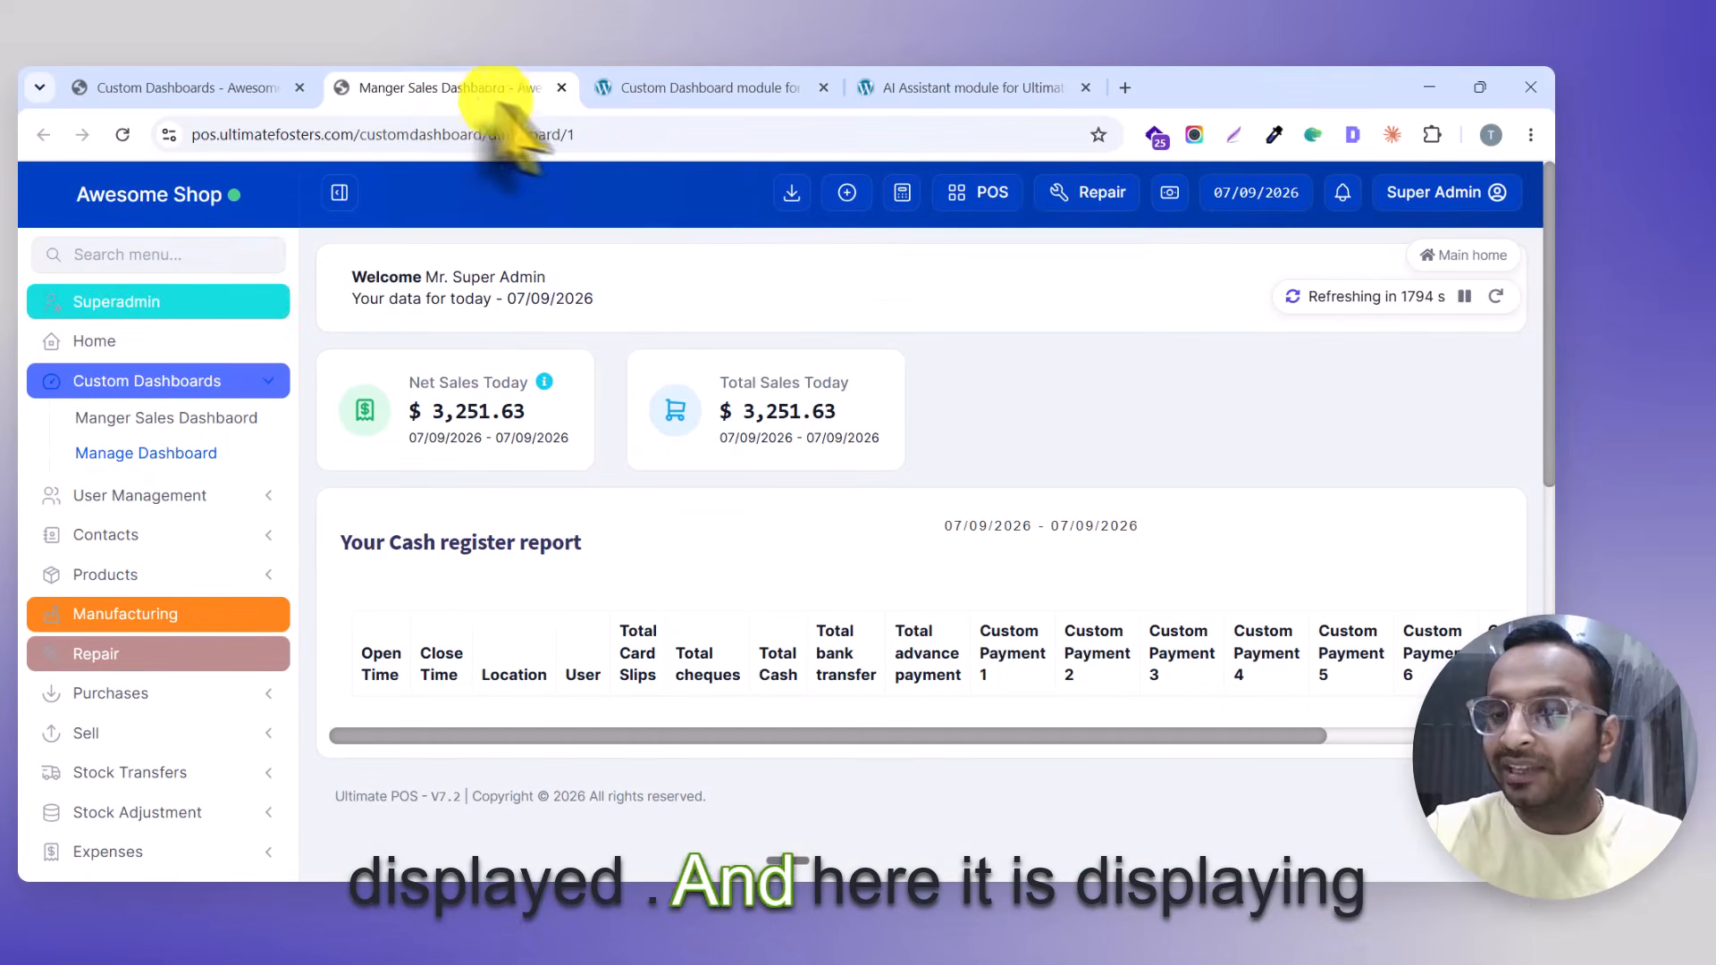
triple_click(1313, 299)
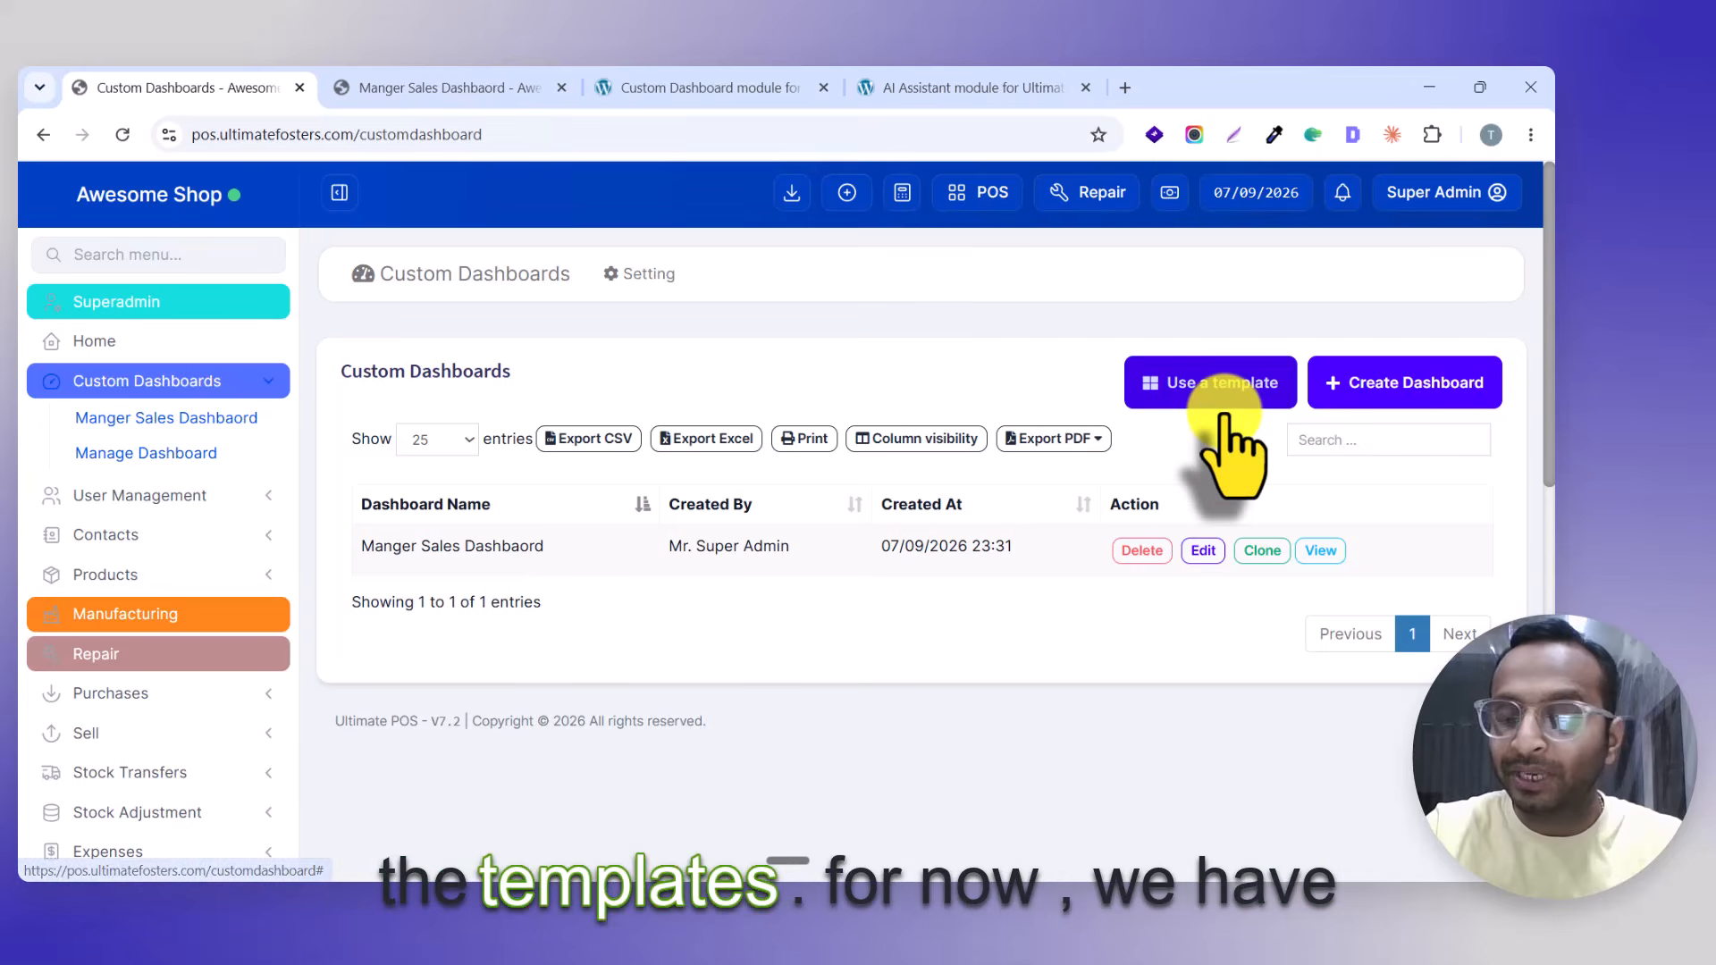
Return to the Custom Dashboards list and browse the pre-built dashboard templates.
left_click(1223, 384)
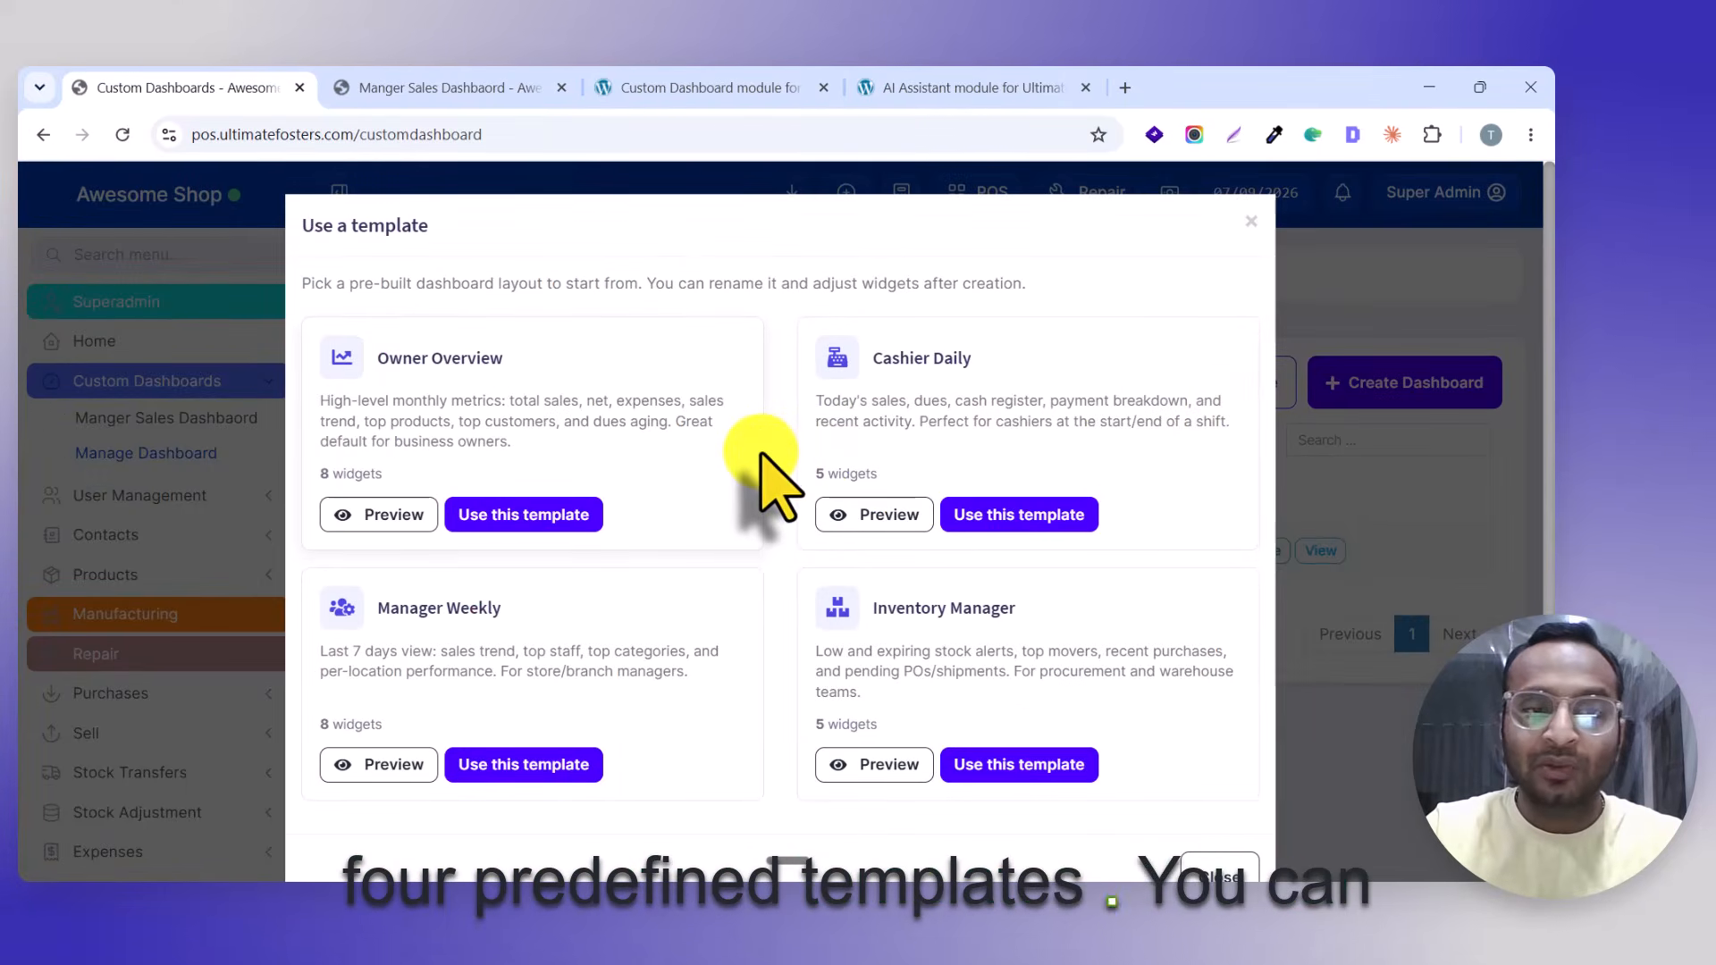
scroll(901, 380, "down", 1)
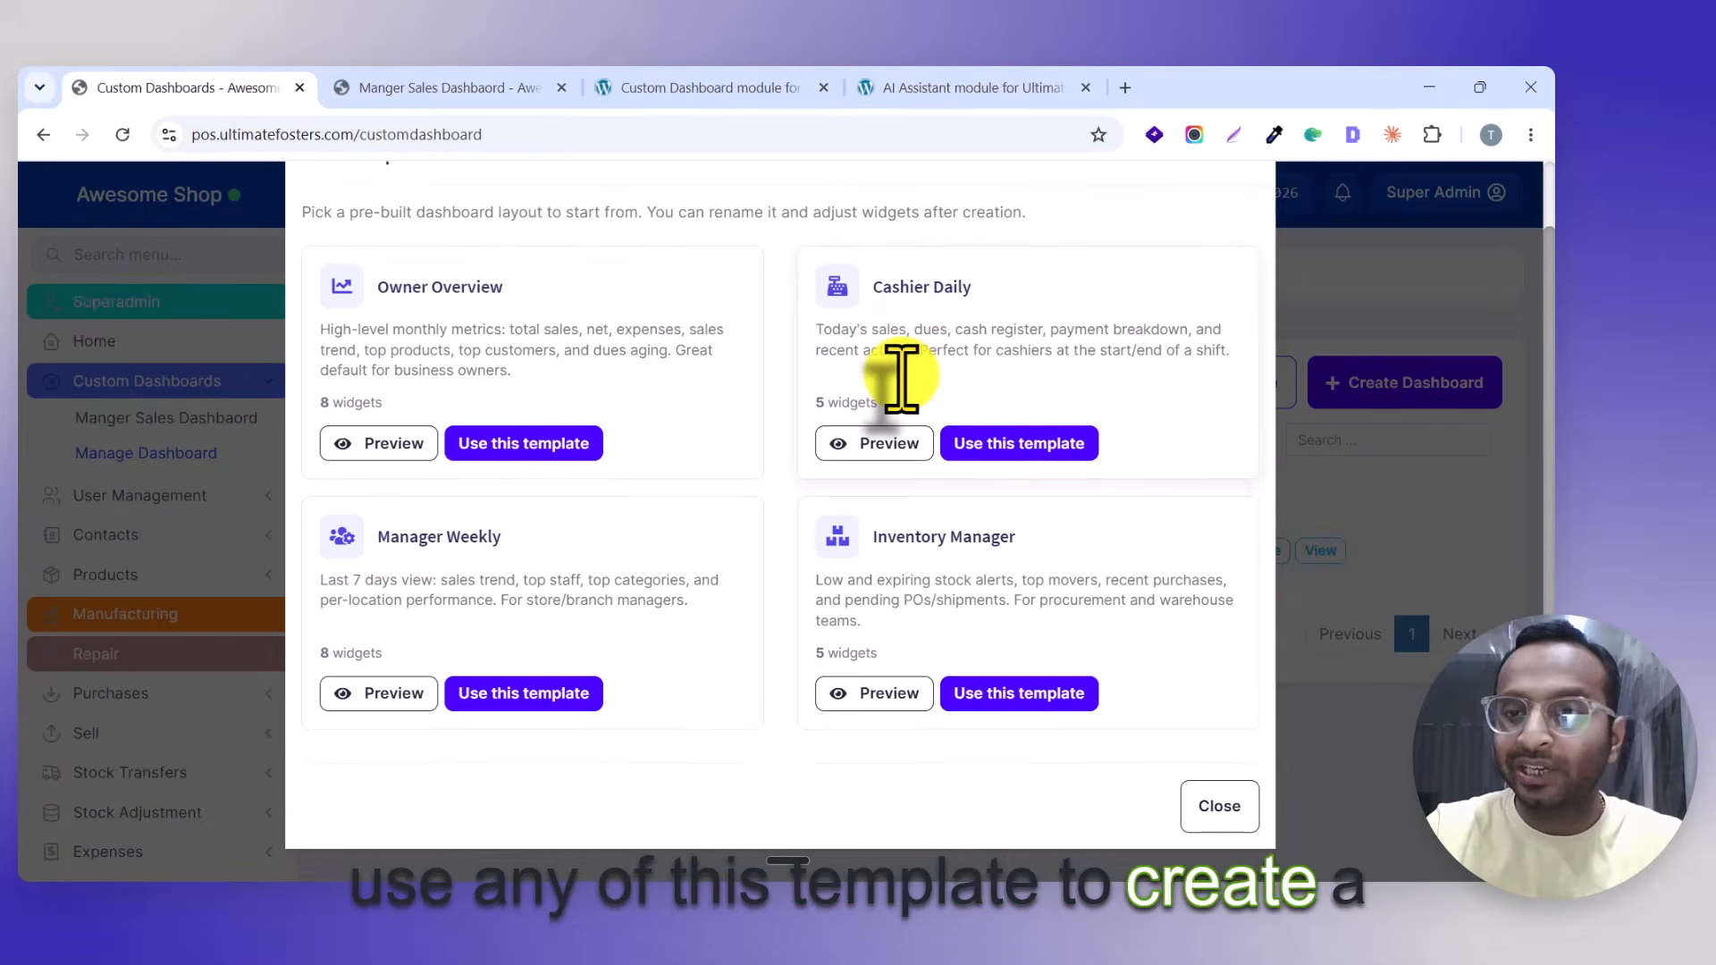
scroll(901, 380, "up", 1)
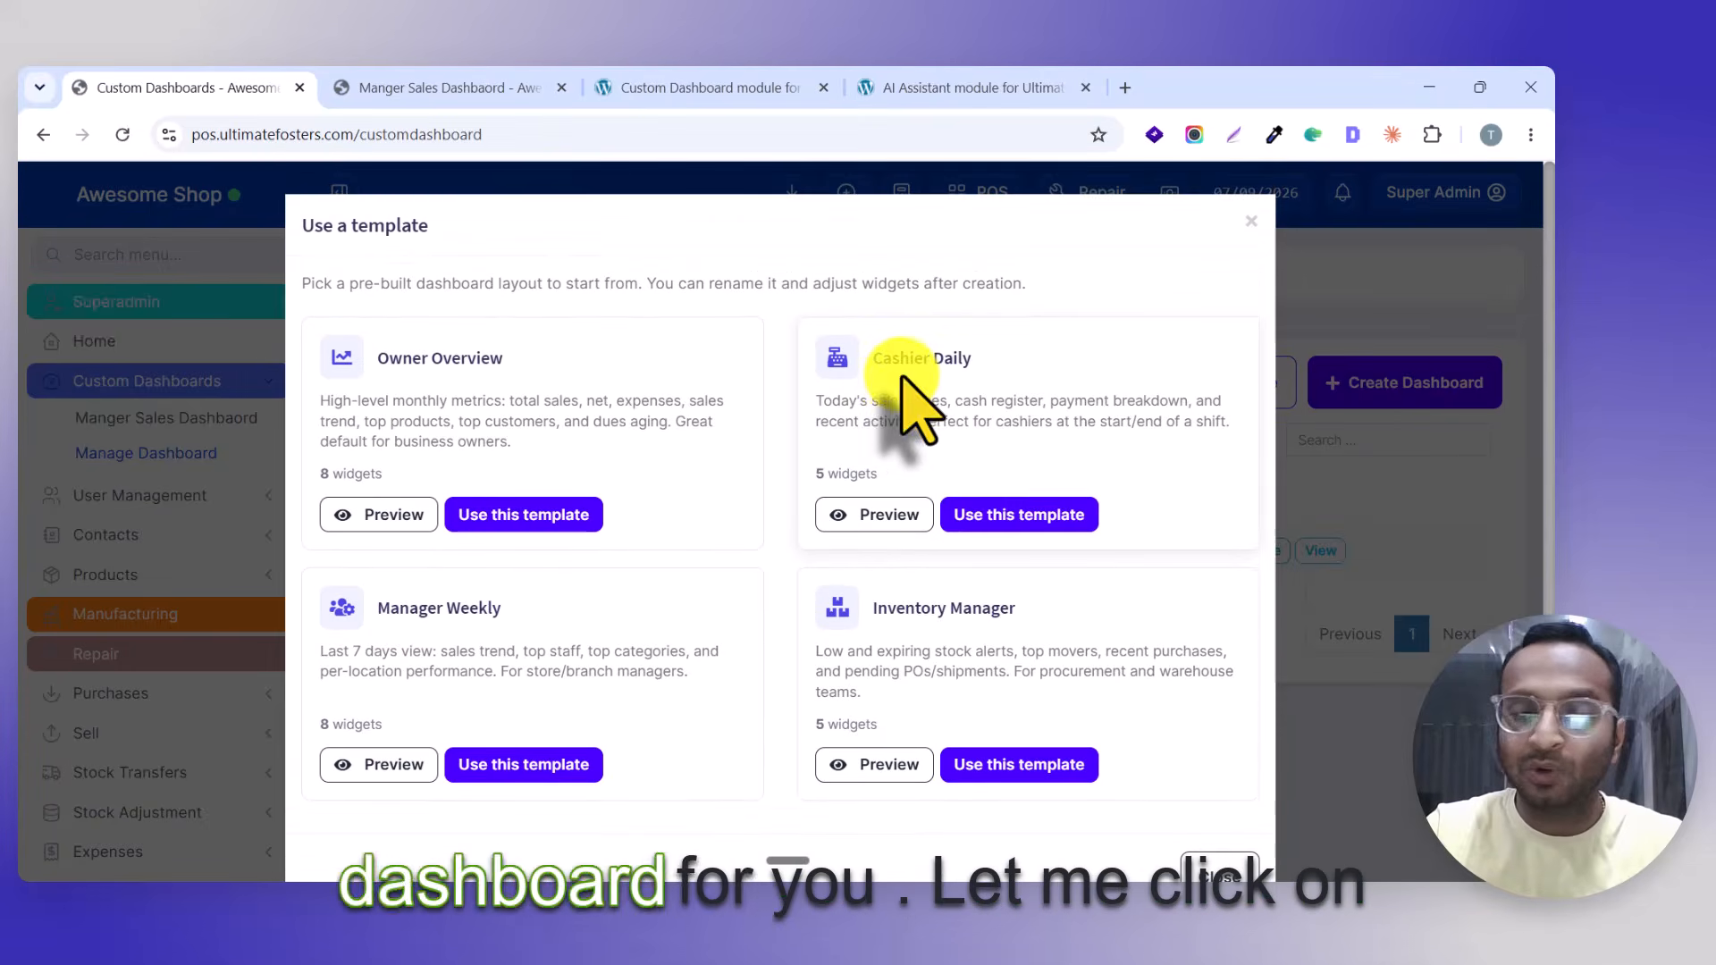
Preview the Owner Overview template's layout, check its included widgets, and go back to the template gallery.
left_click(391, 516)
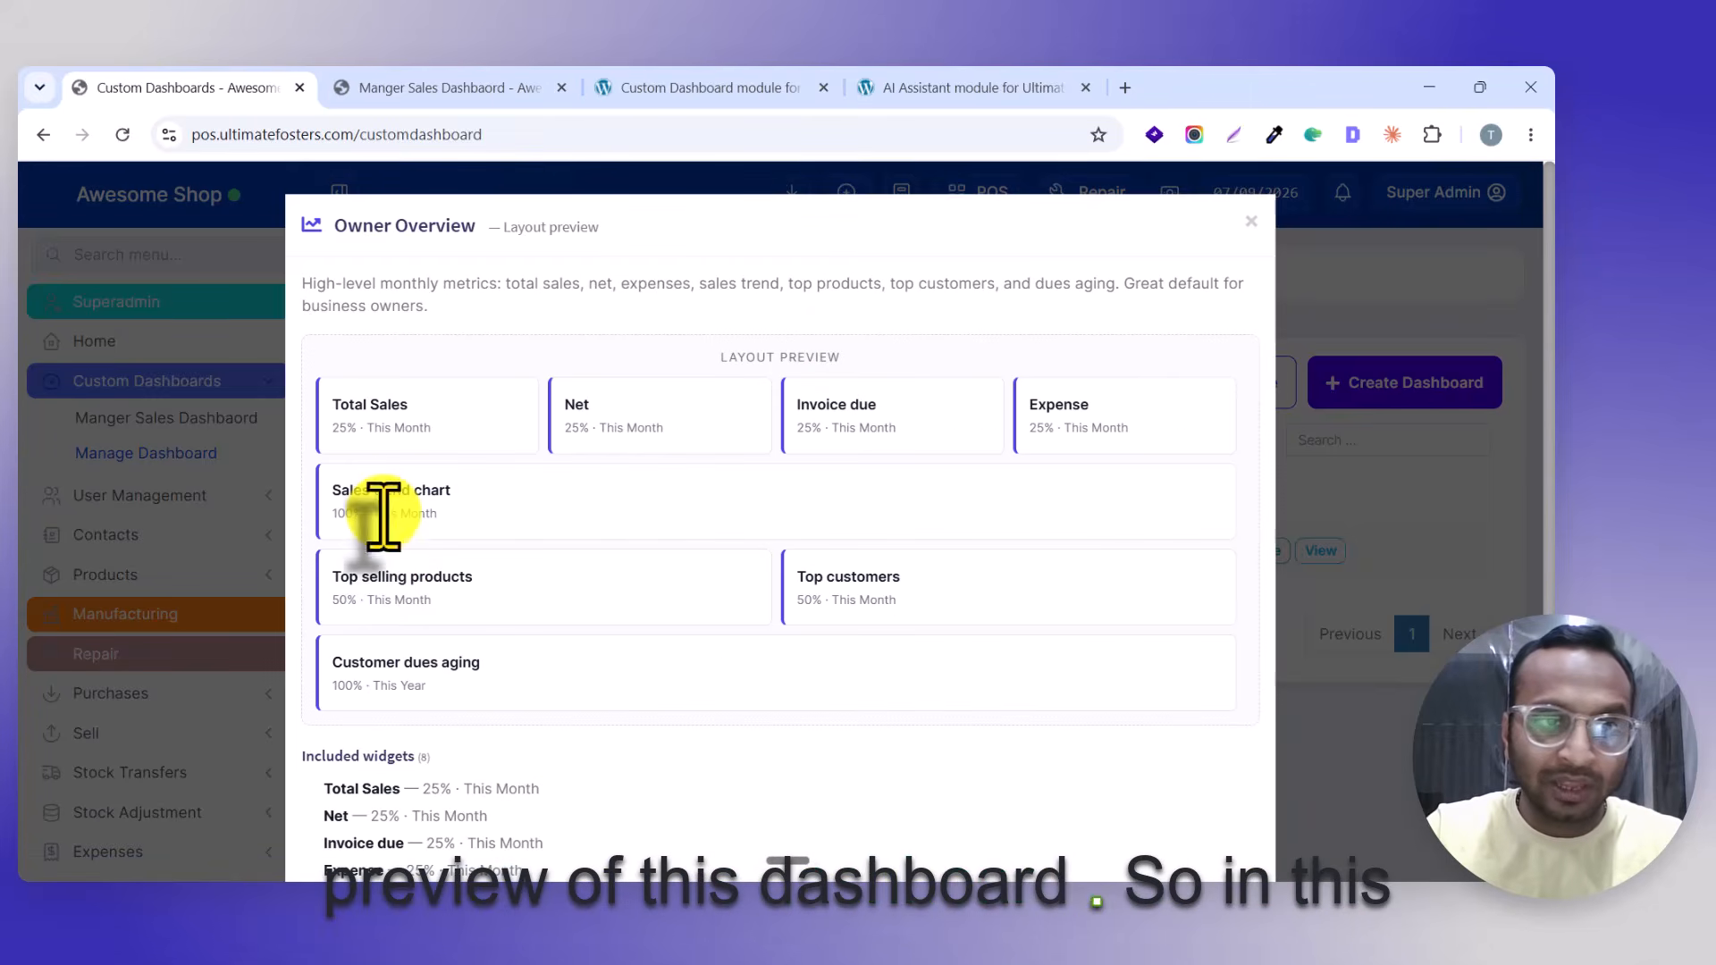
left_click_drag(360, 229, 449, 229)
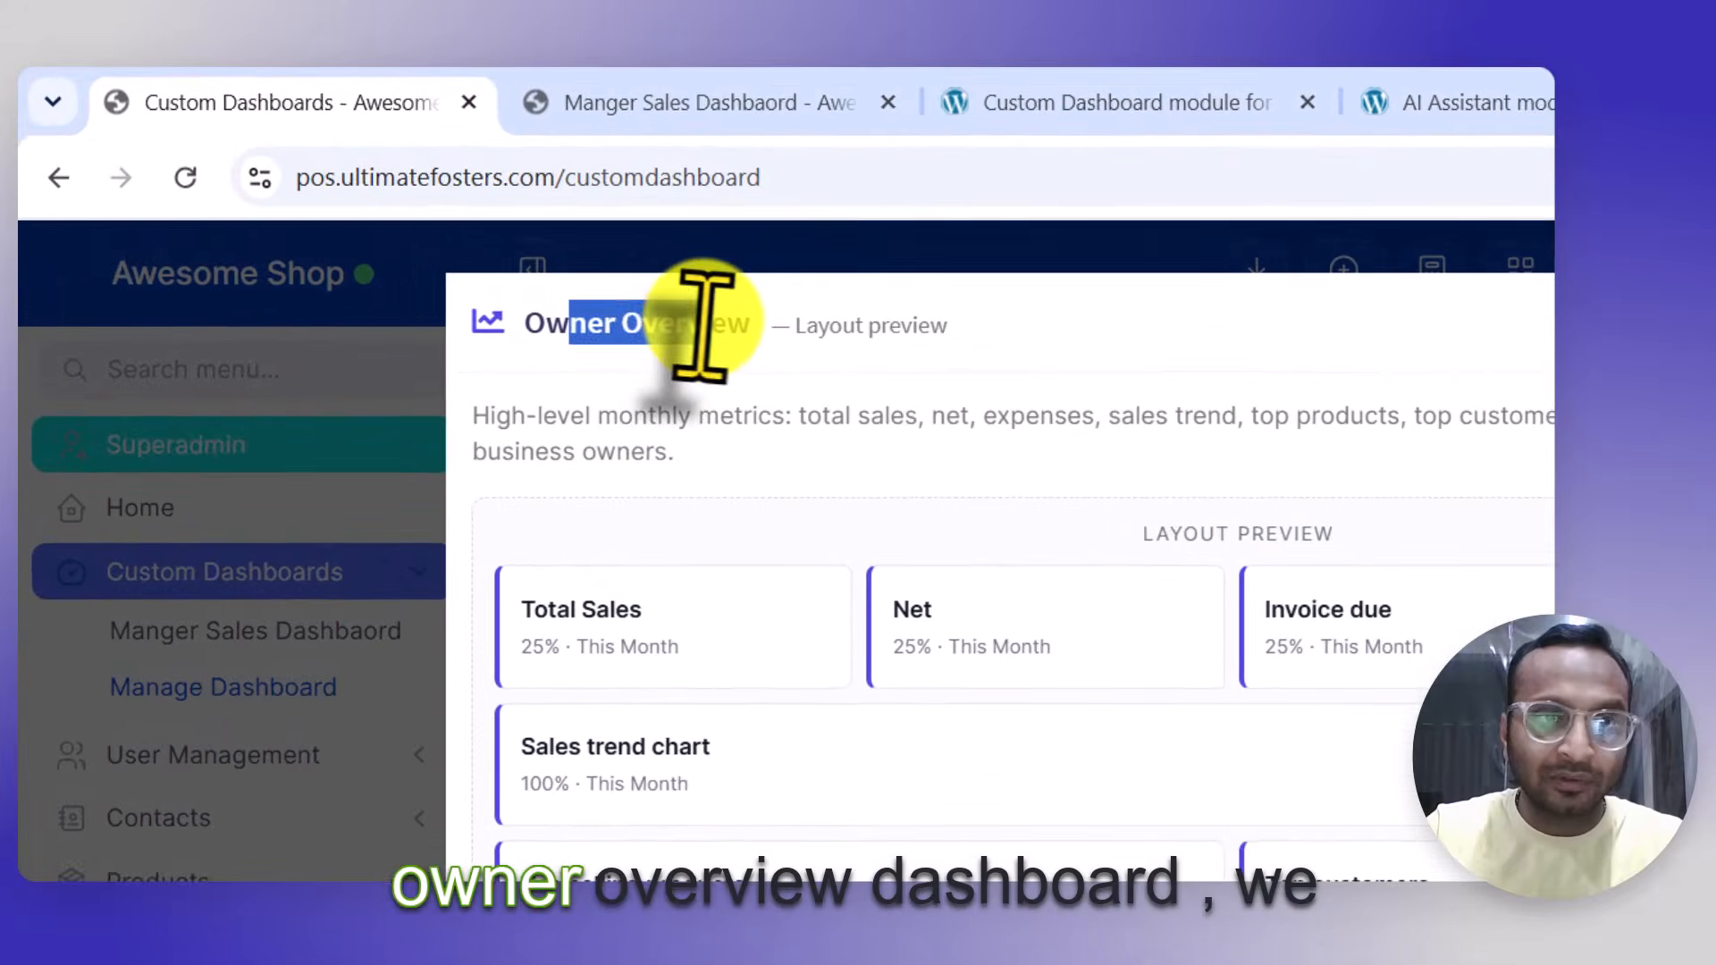
left_click(447, 230)
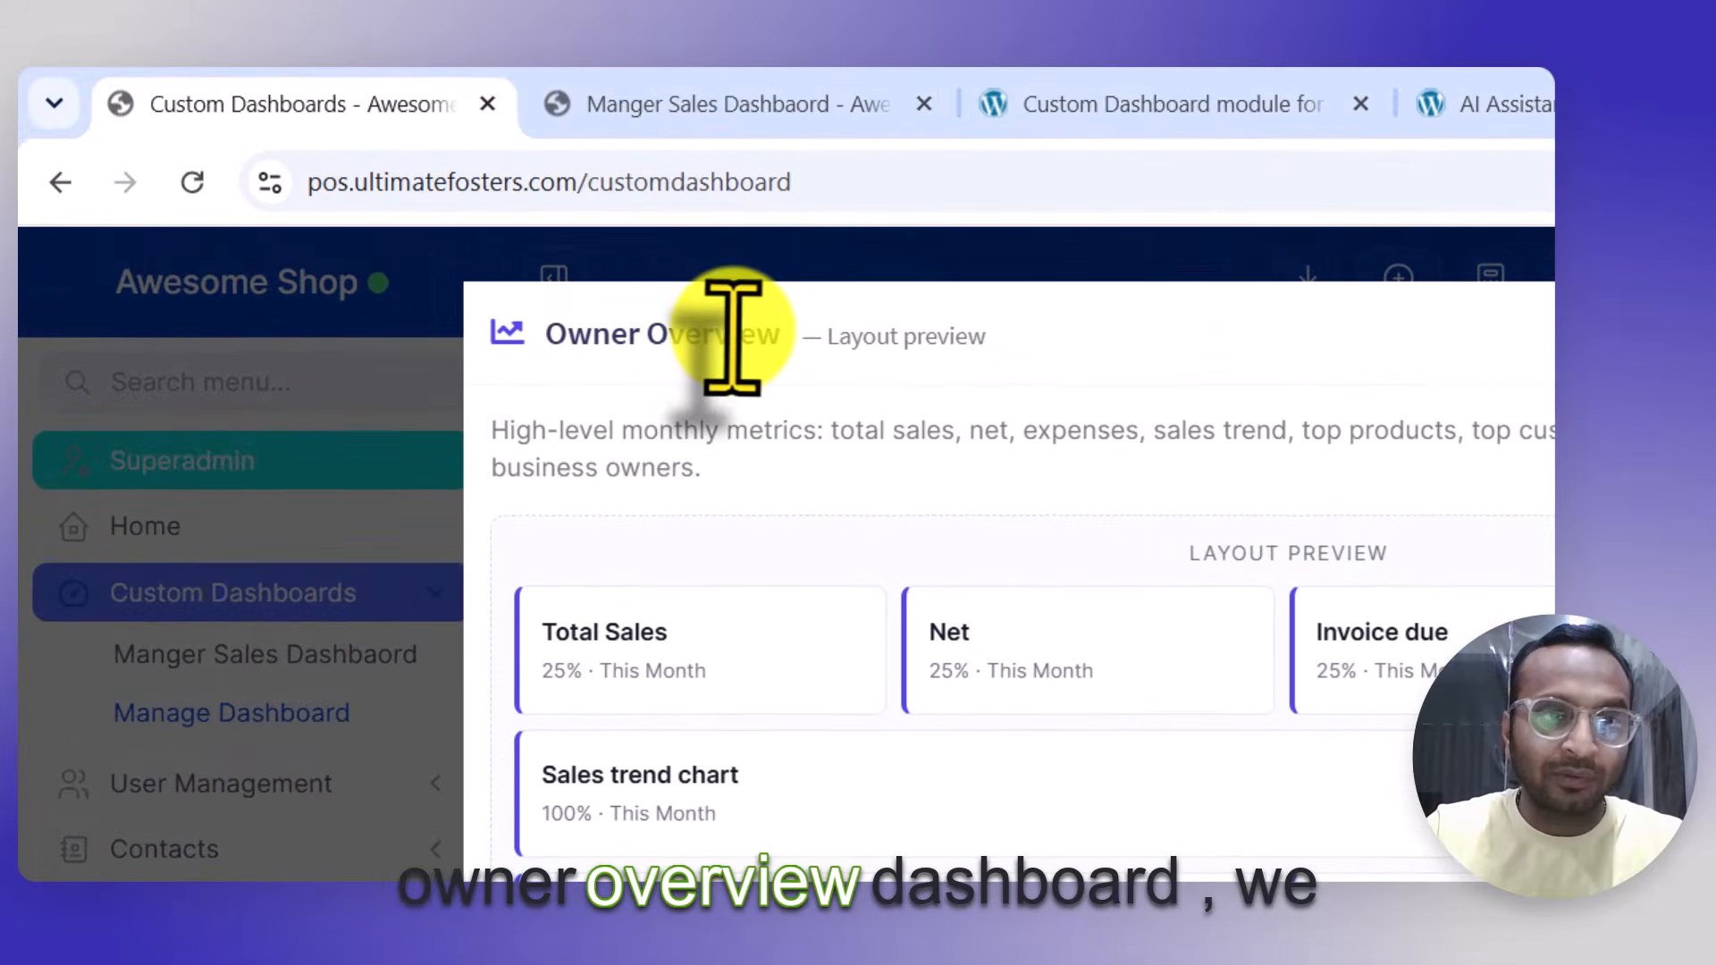
double_click(949, 632)
left_click_drag(1315, 632, 1435, 632)
left_click_drag(804, 536, 899, 536)
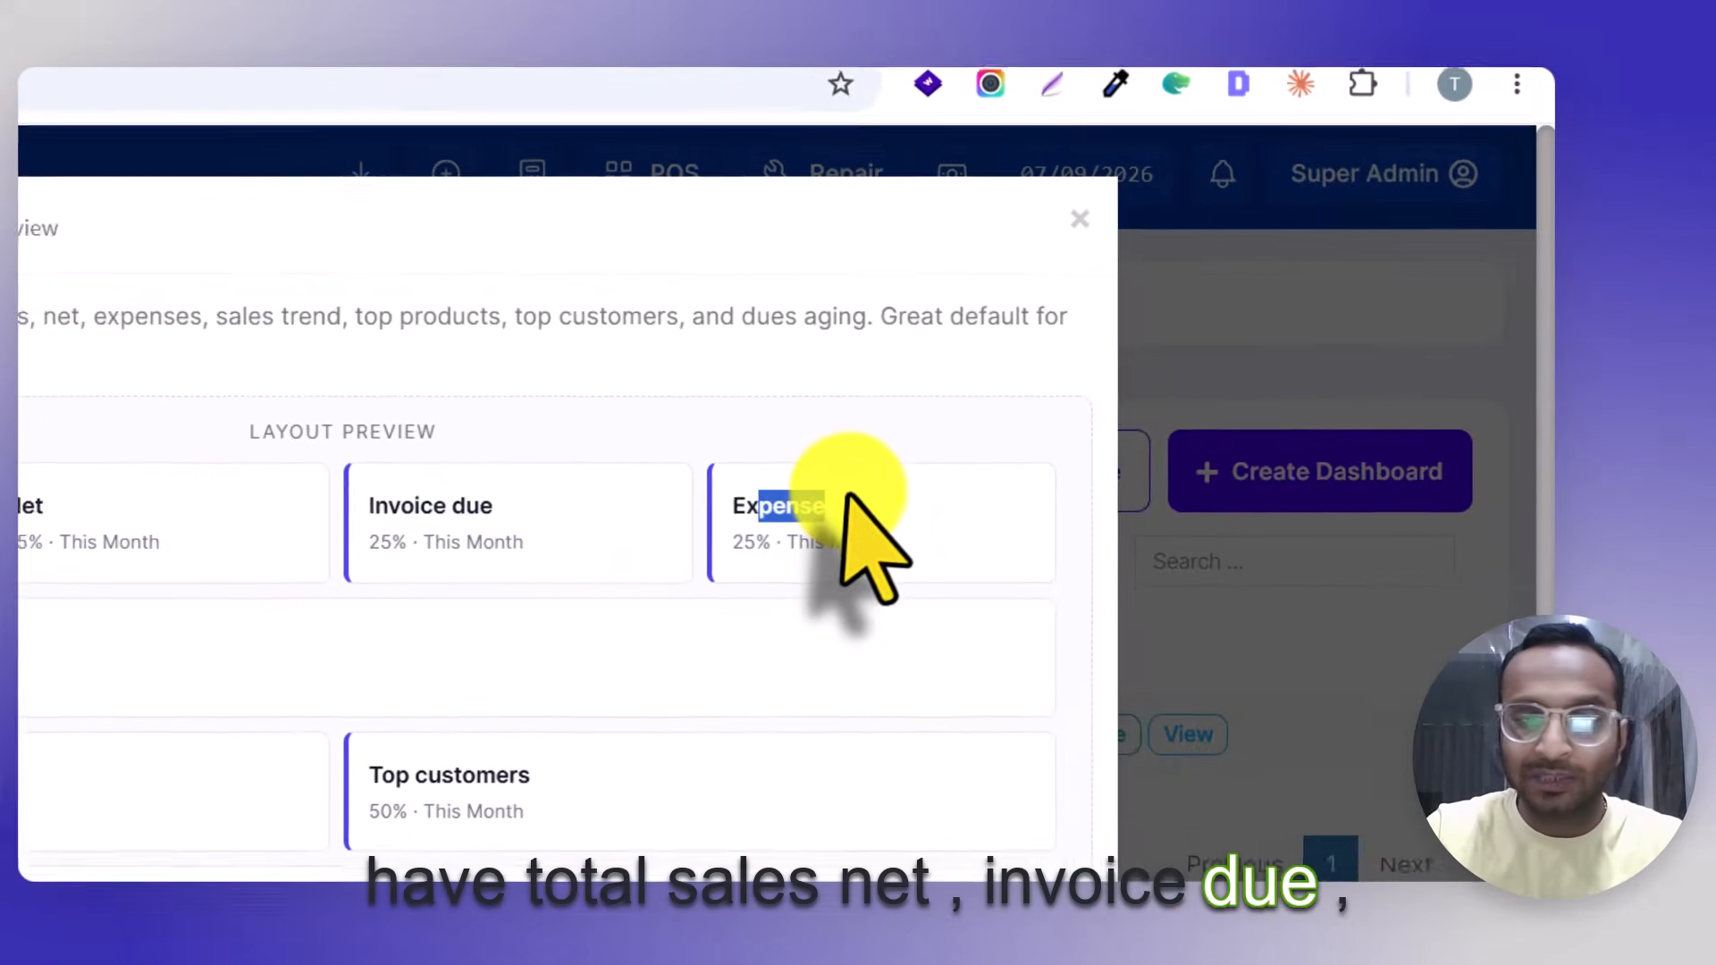
scroll(1101, 398, "down", 4)
left_click(1001, 800)
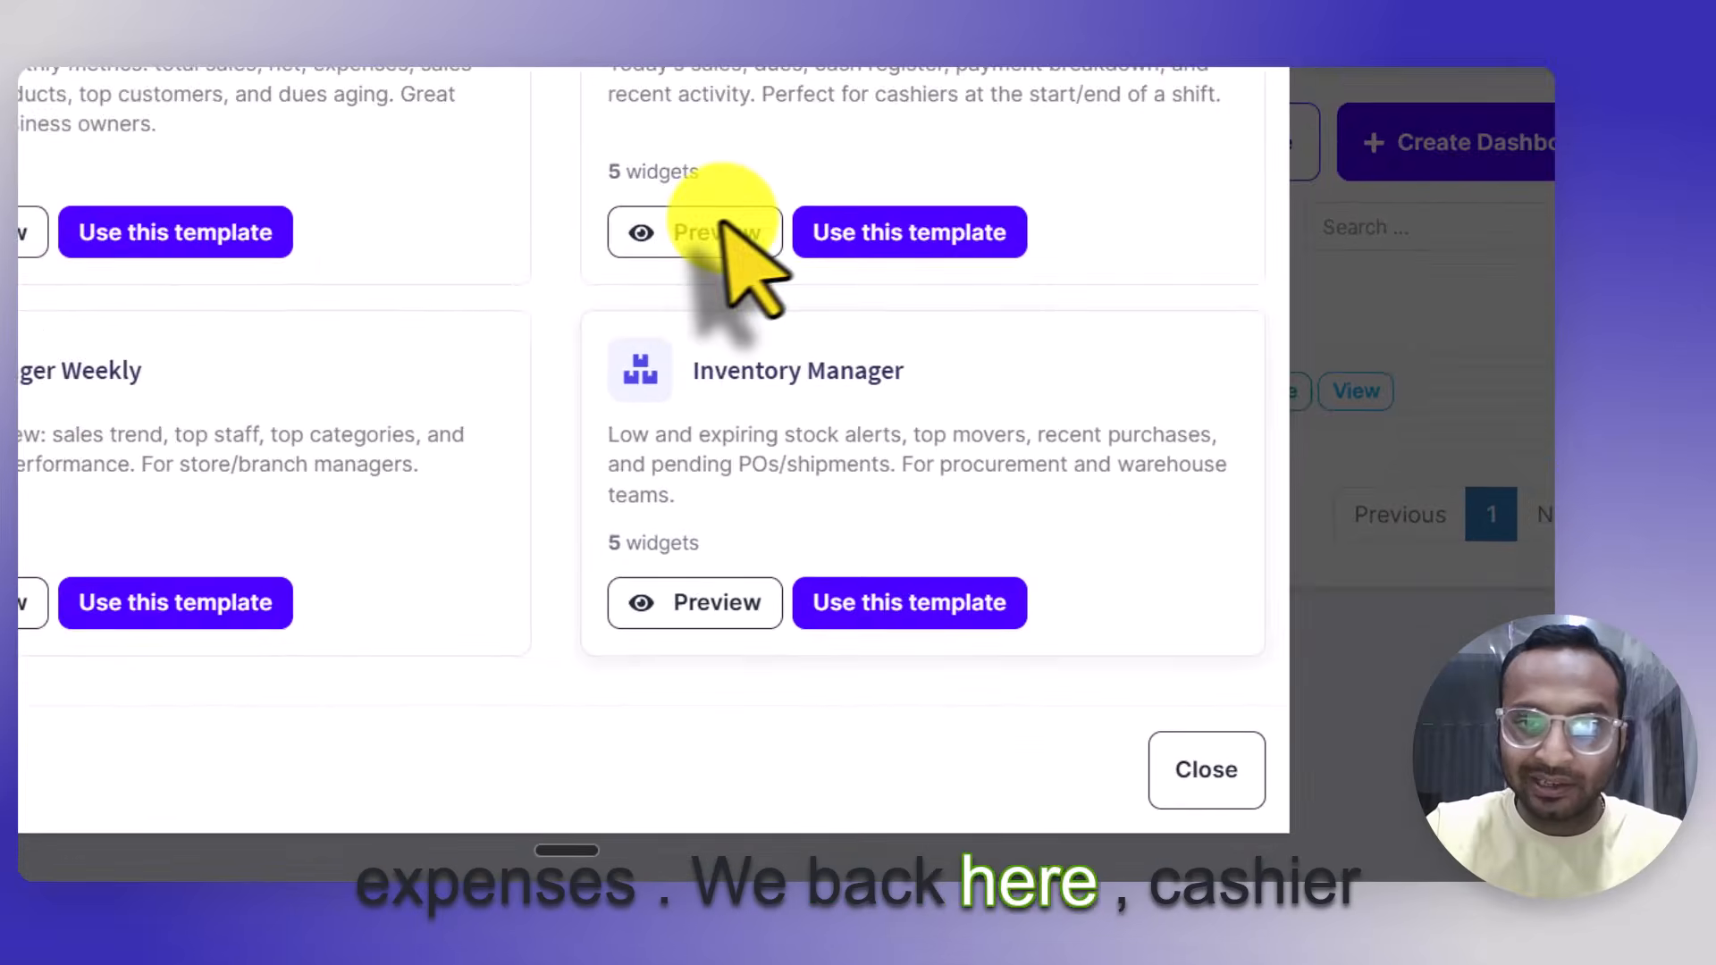
Create a new dashboard from the Cashier Daily template and save it with its predefined widgets.
left_click(642, 150)
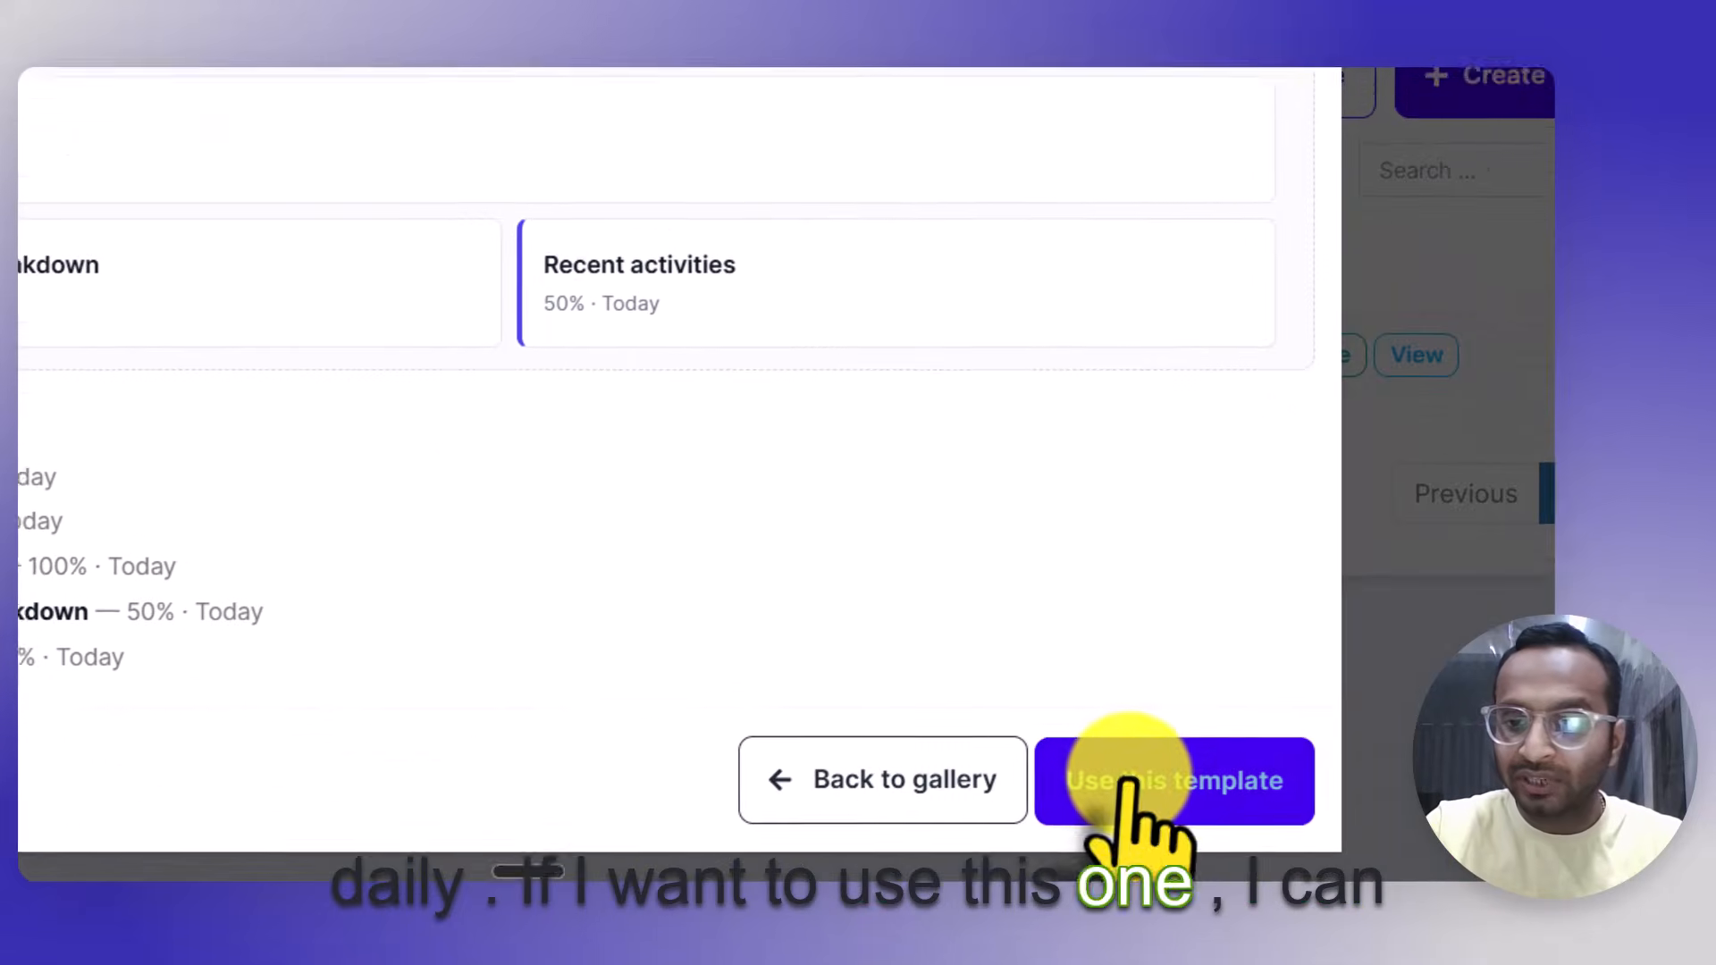
left_click(1124, 776)
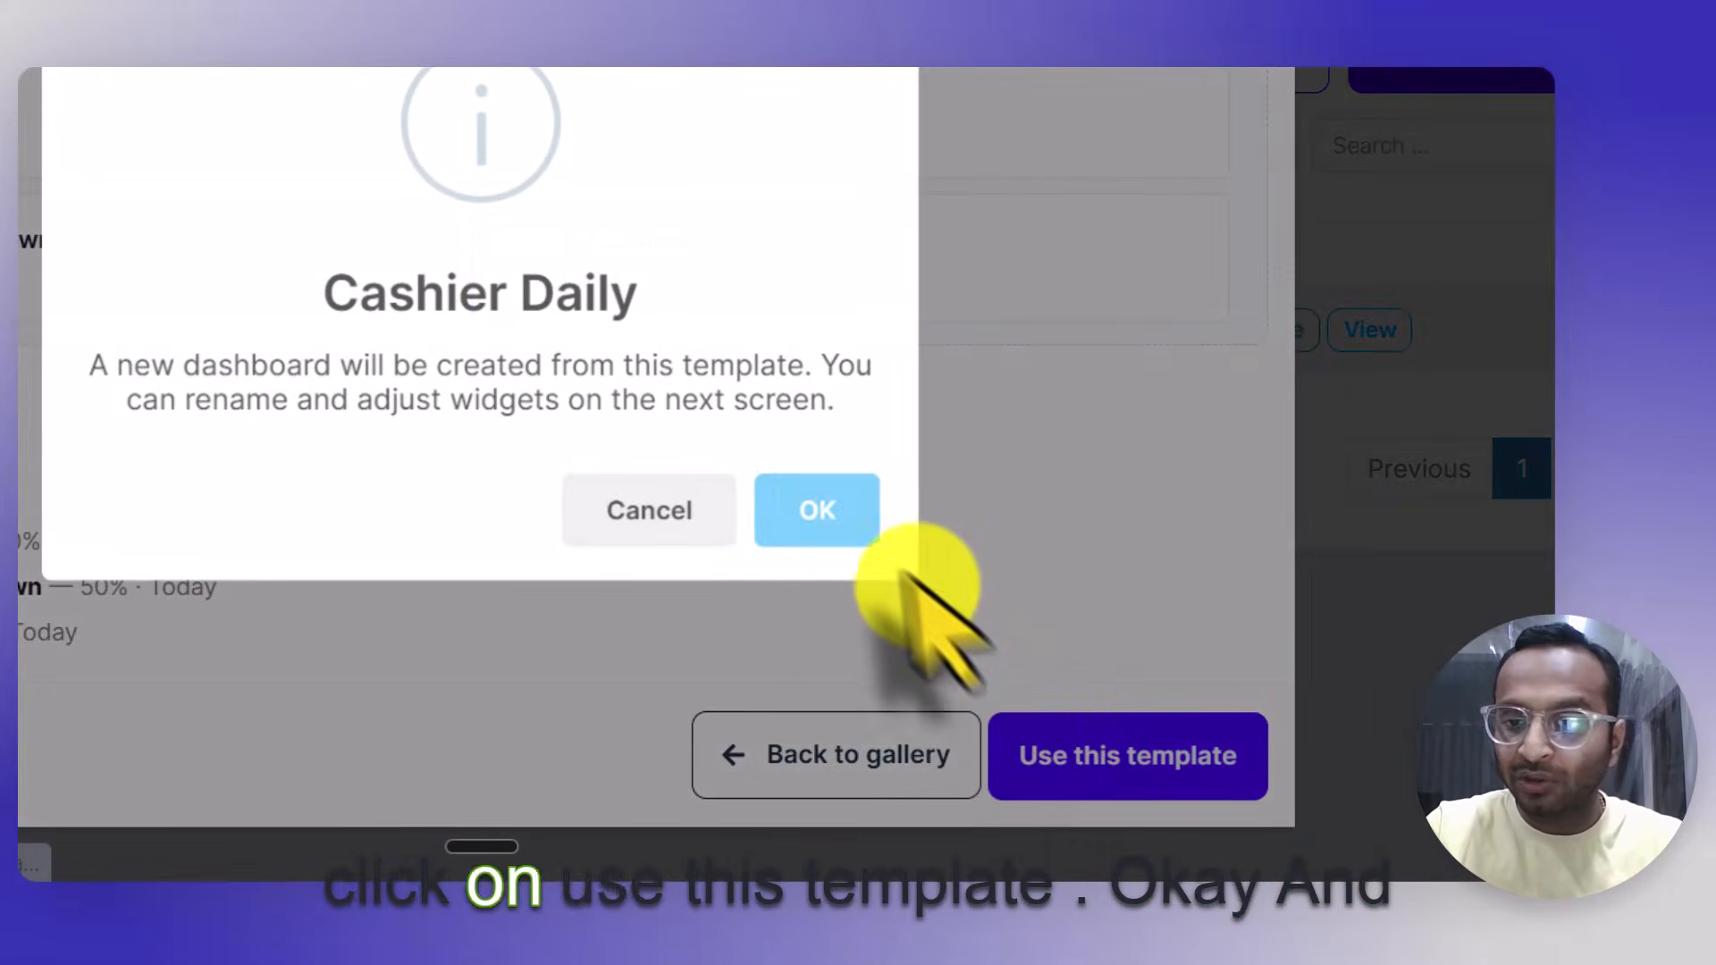
left_click(817, 508)
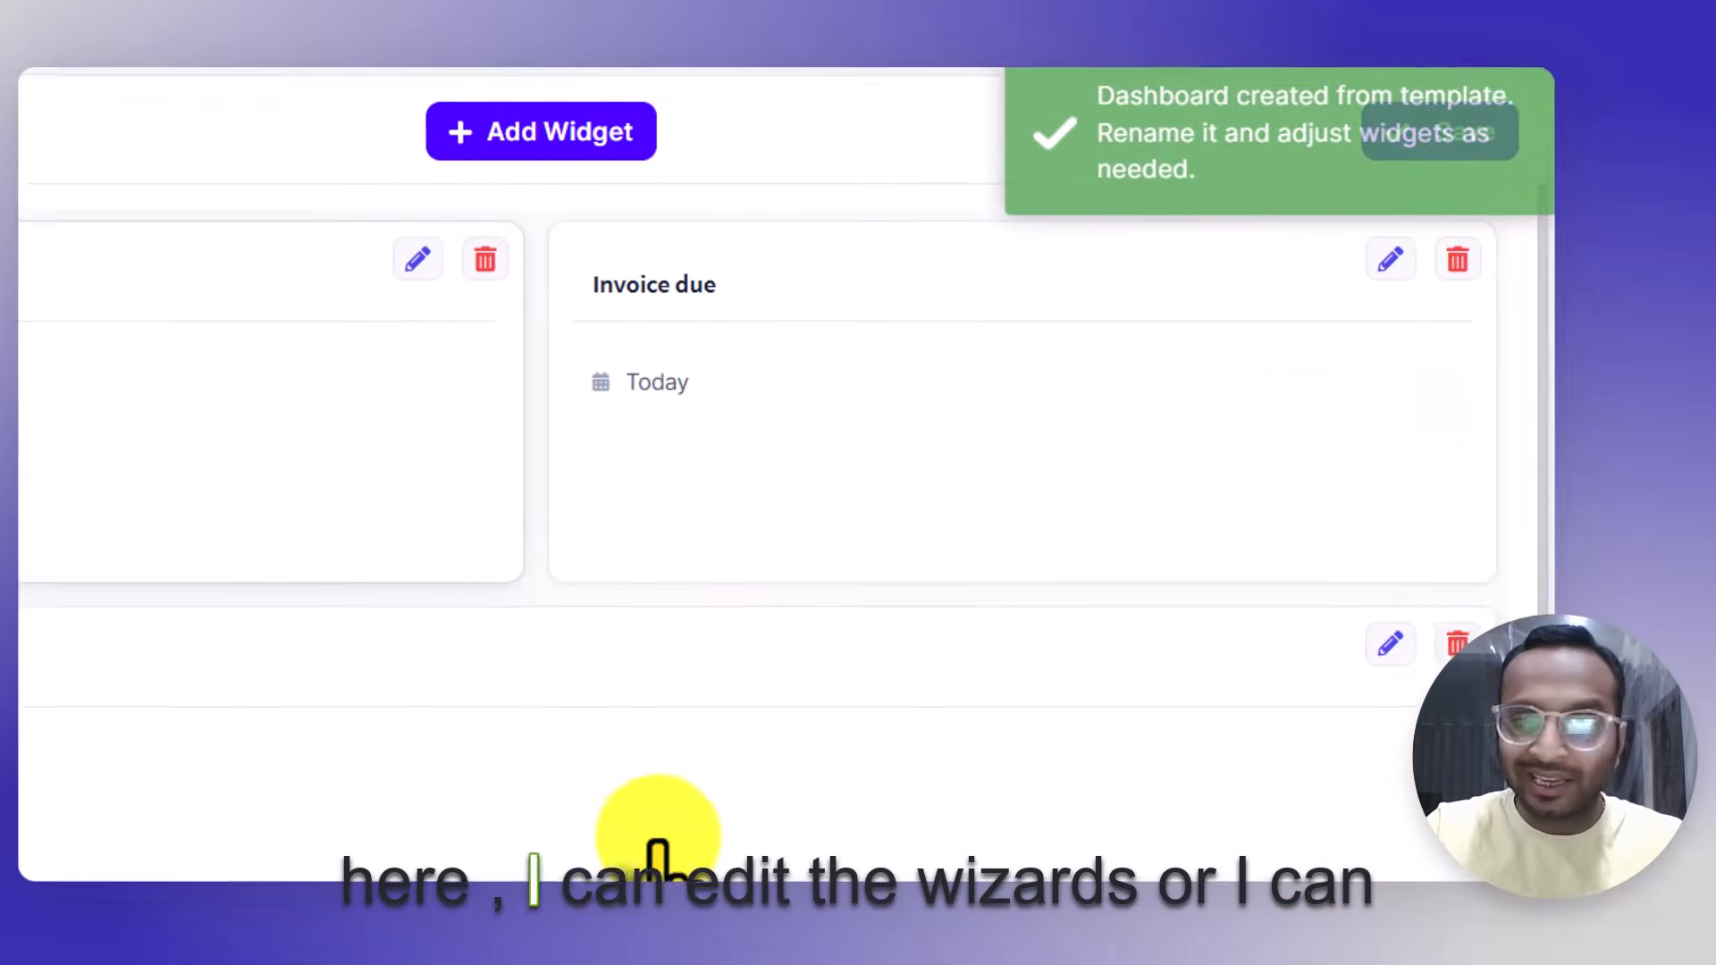
scroll(416, 728, "down", 5)
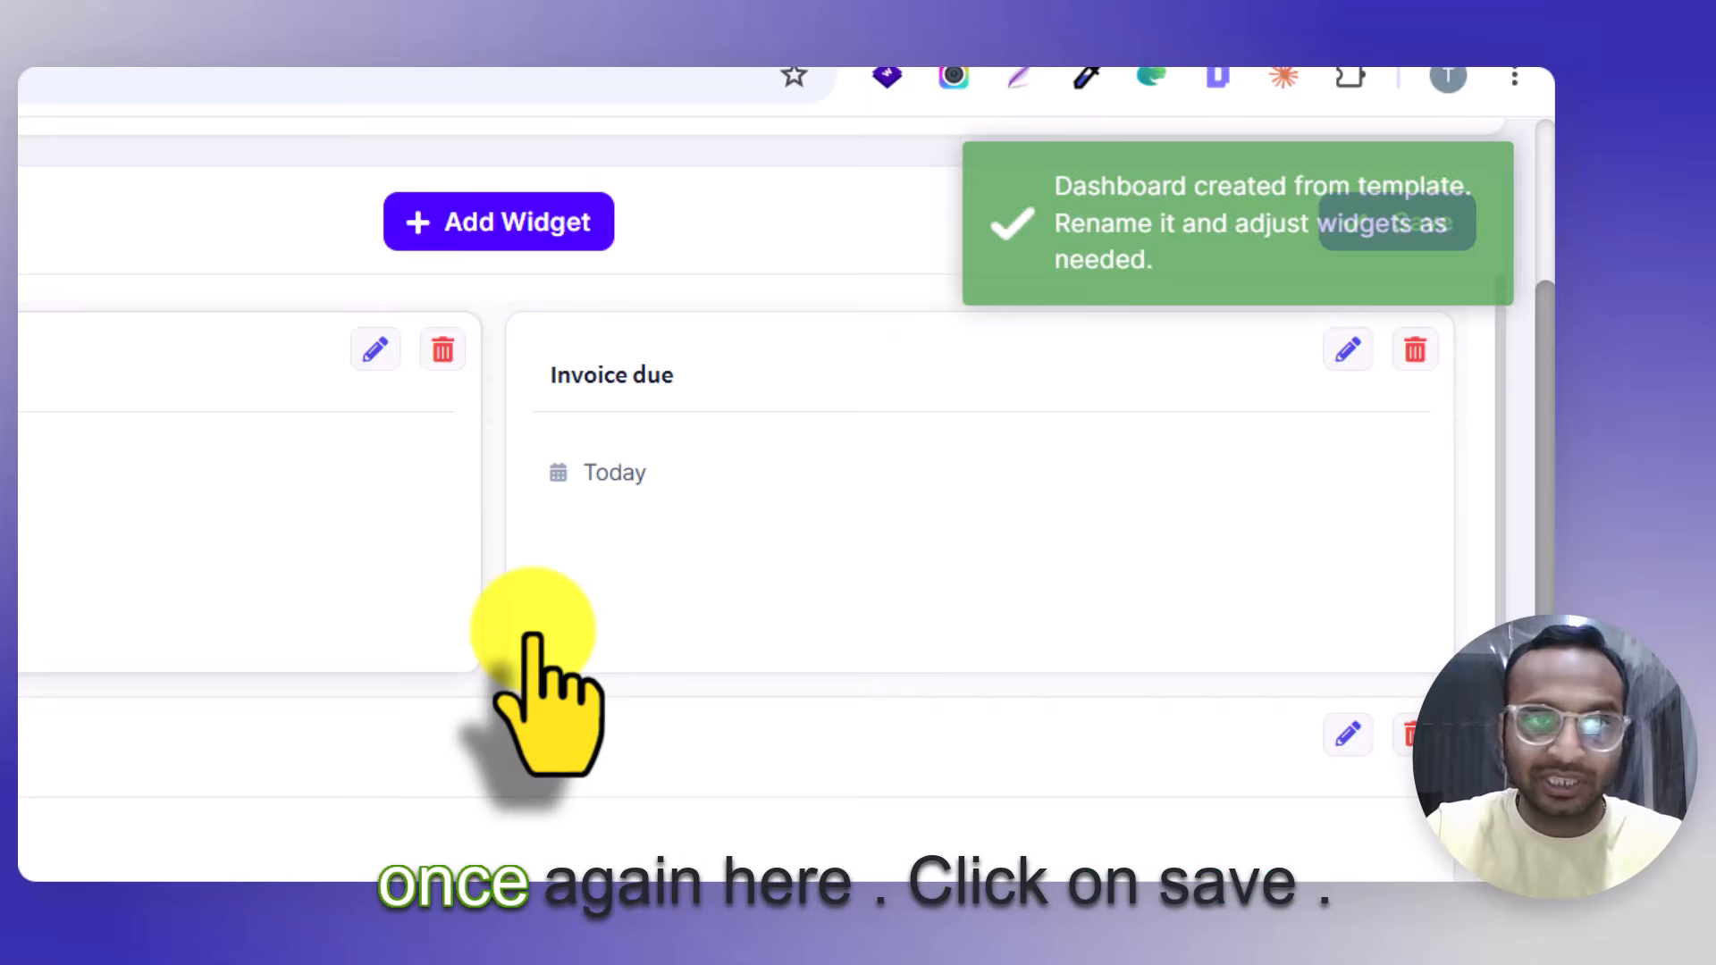
scroll(536, 682, "up", 4)
left_click(1412, 491)
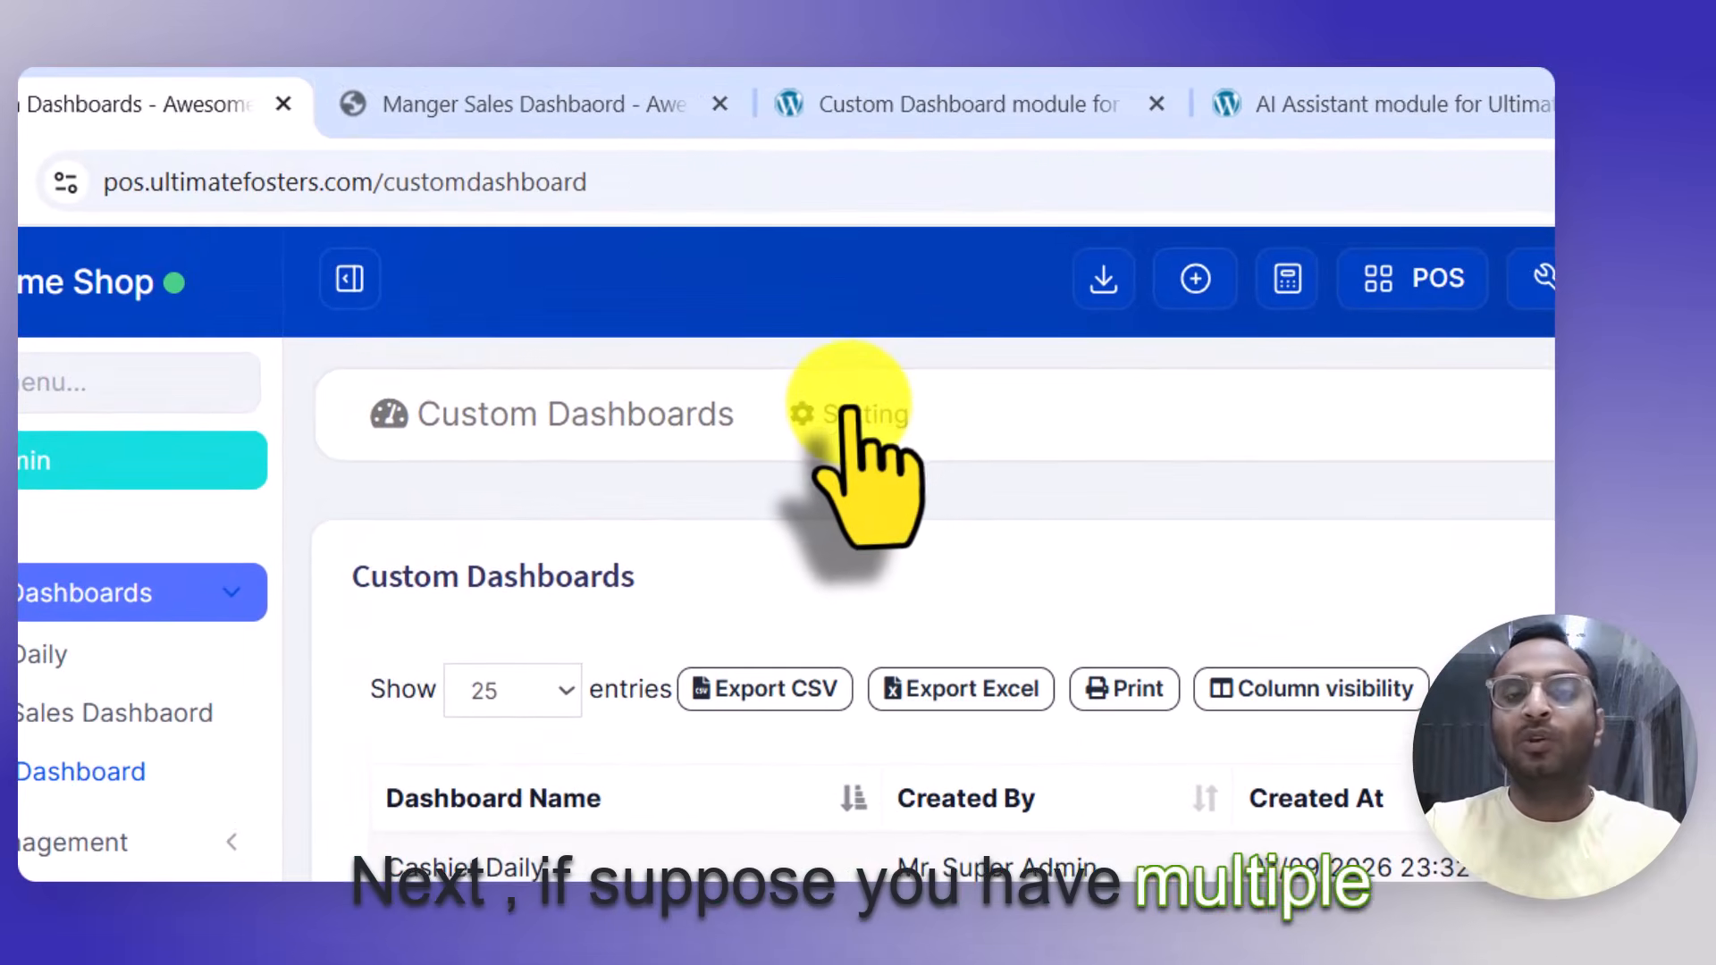
Open the dashboard access settings and make Cashier Daily the default dashboard for the Cashier role.
left_click(638, 272)
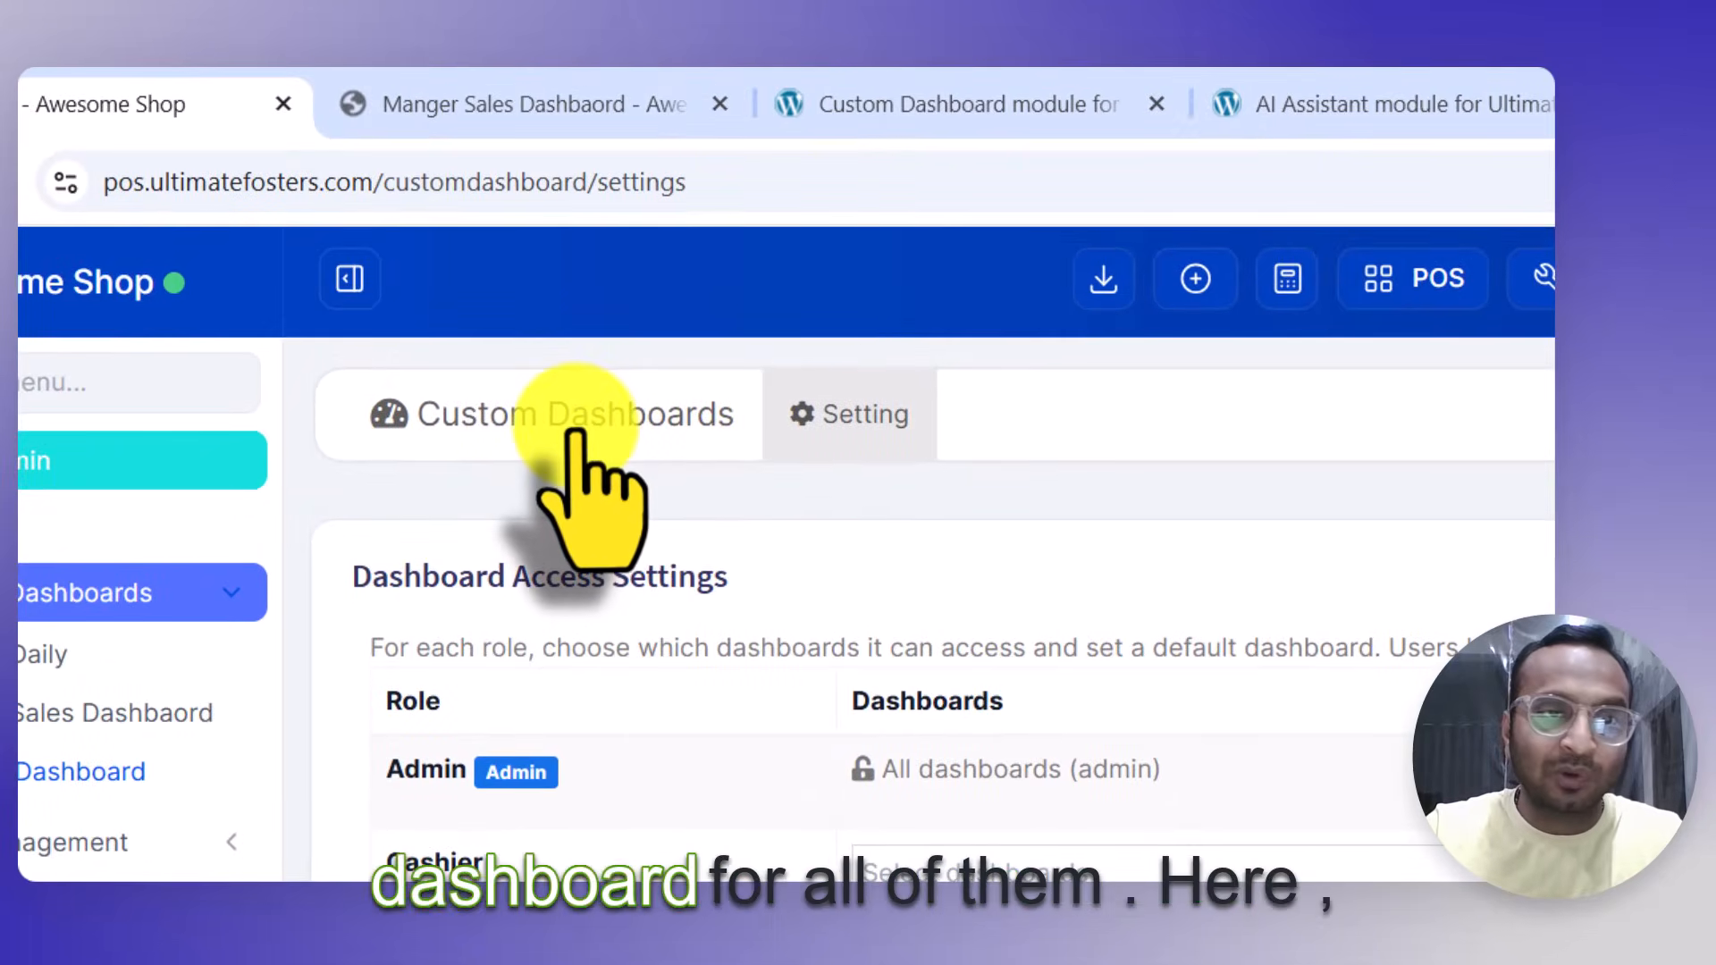
left_click(575, 436)
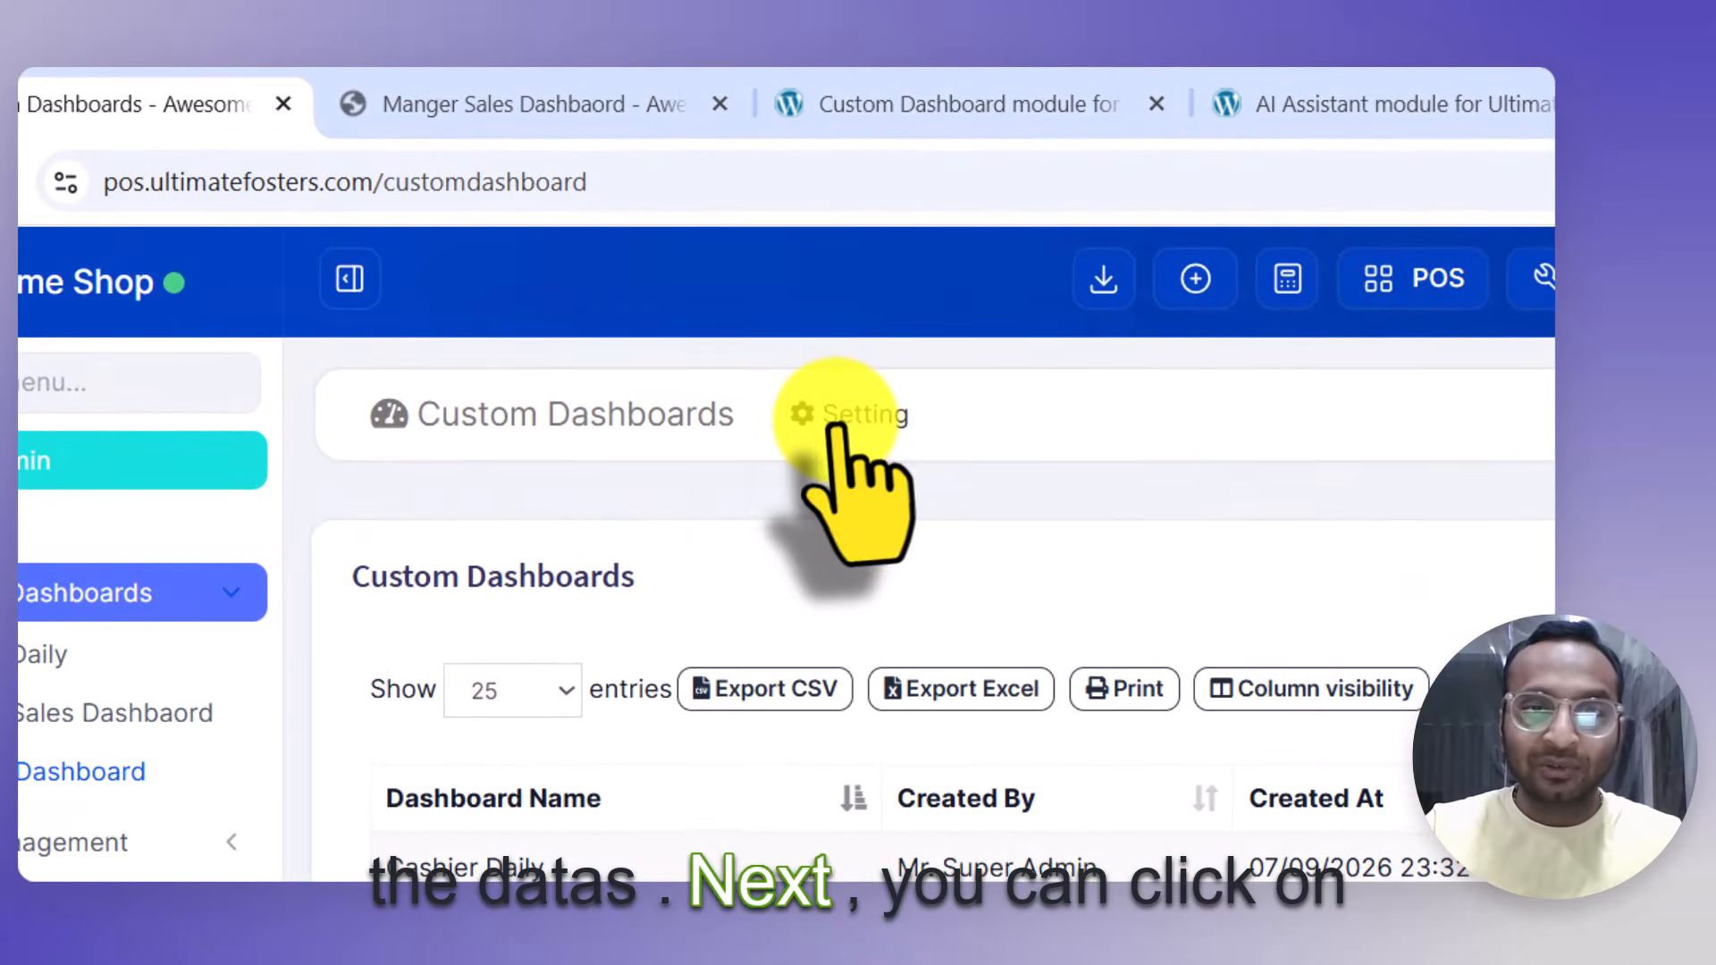
left_click(836, 420)
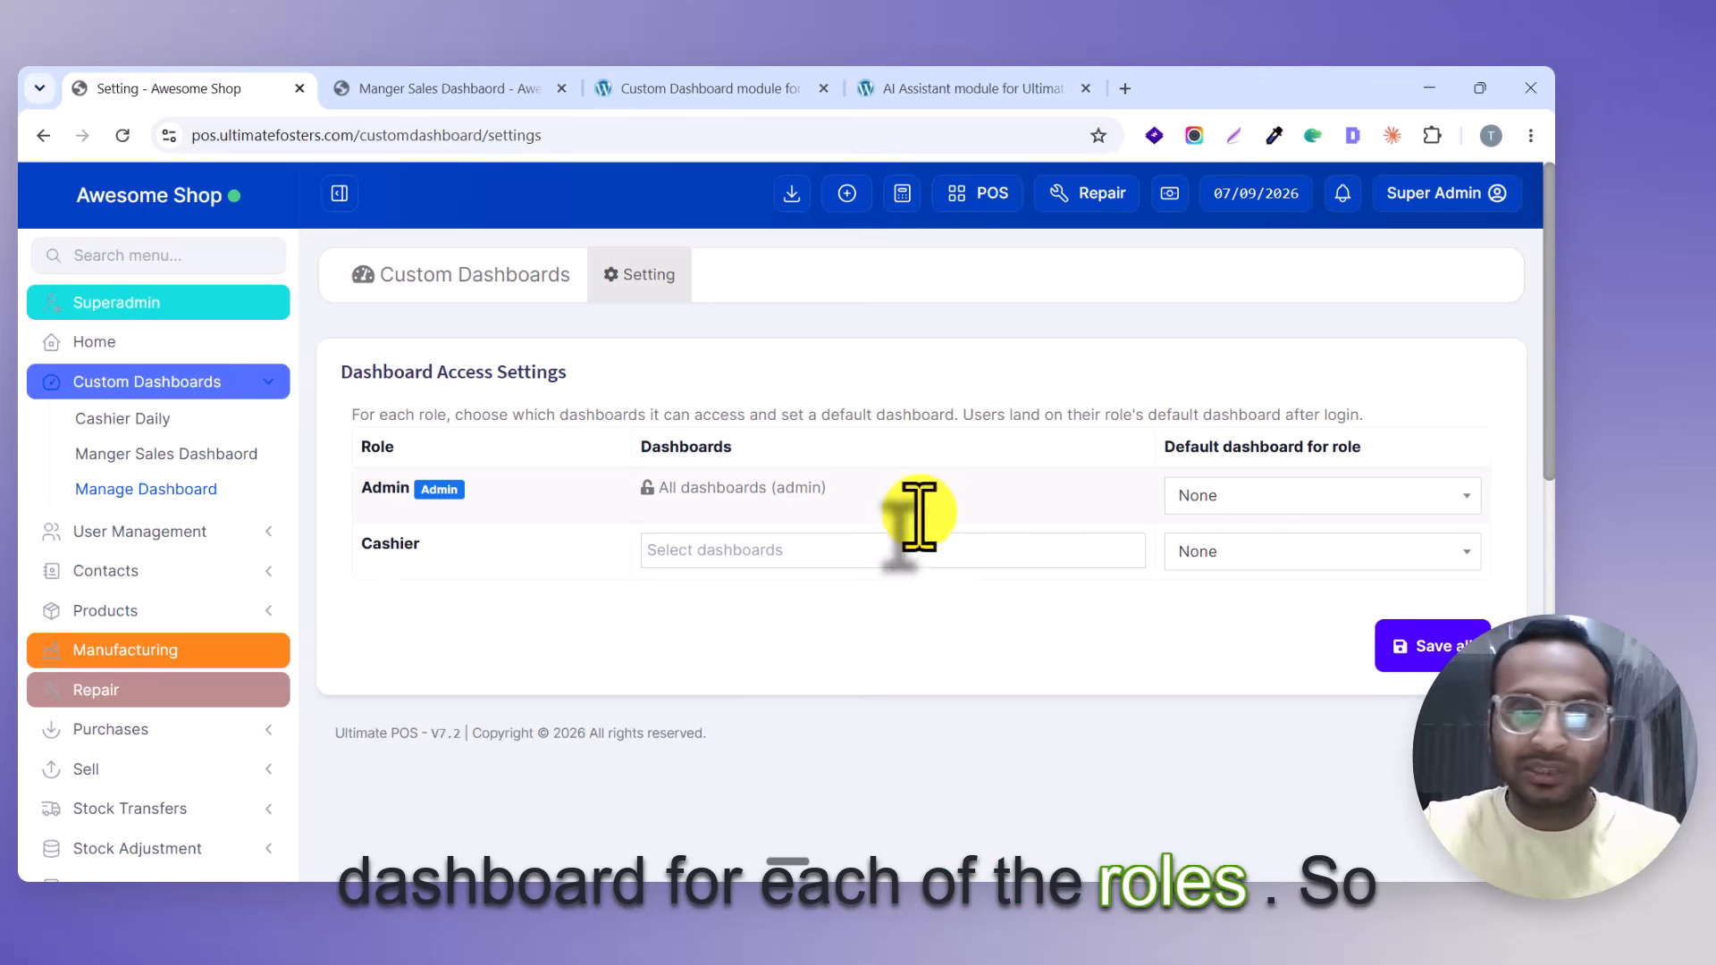
double_click(388, 545)
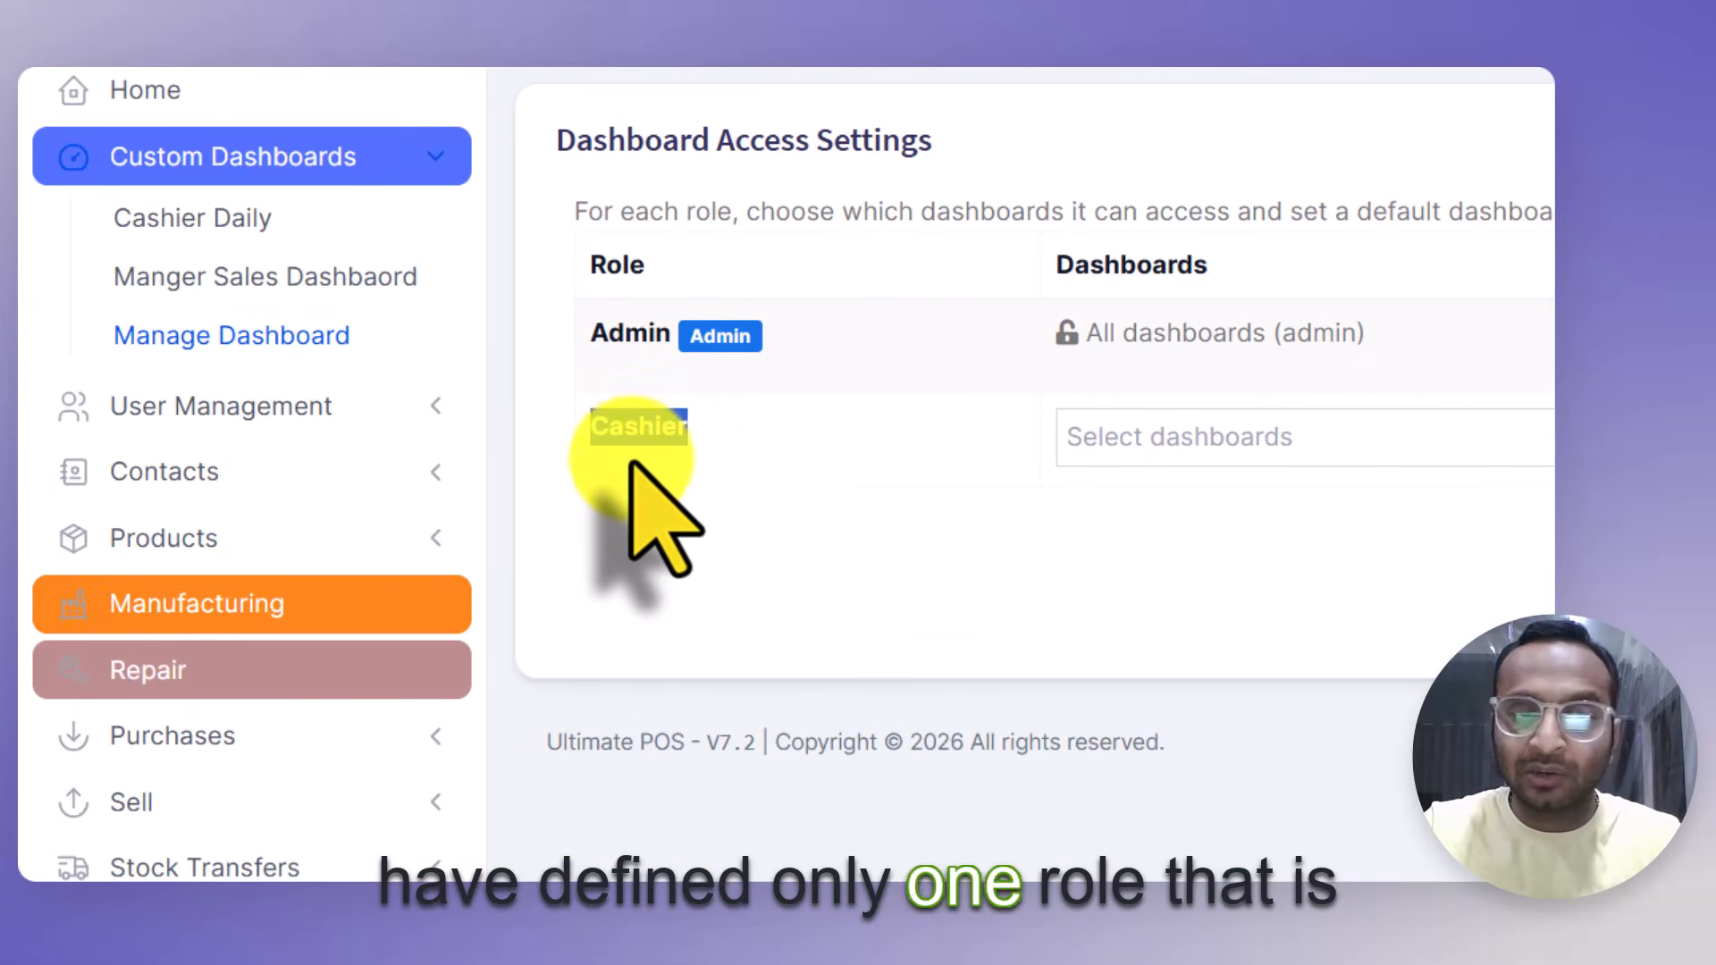
left_click(1290, 556)
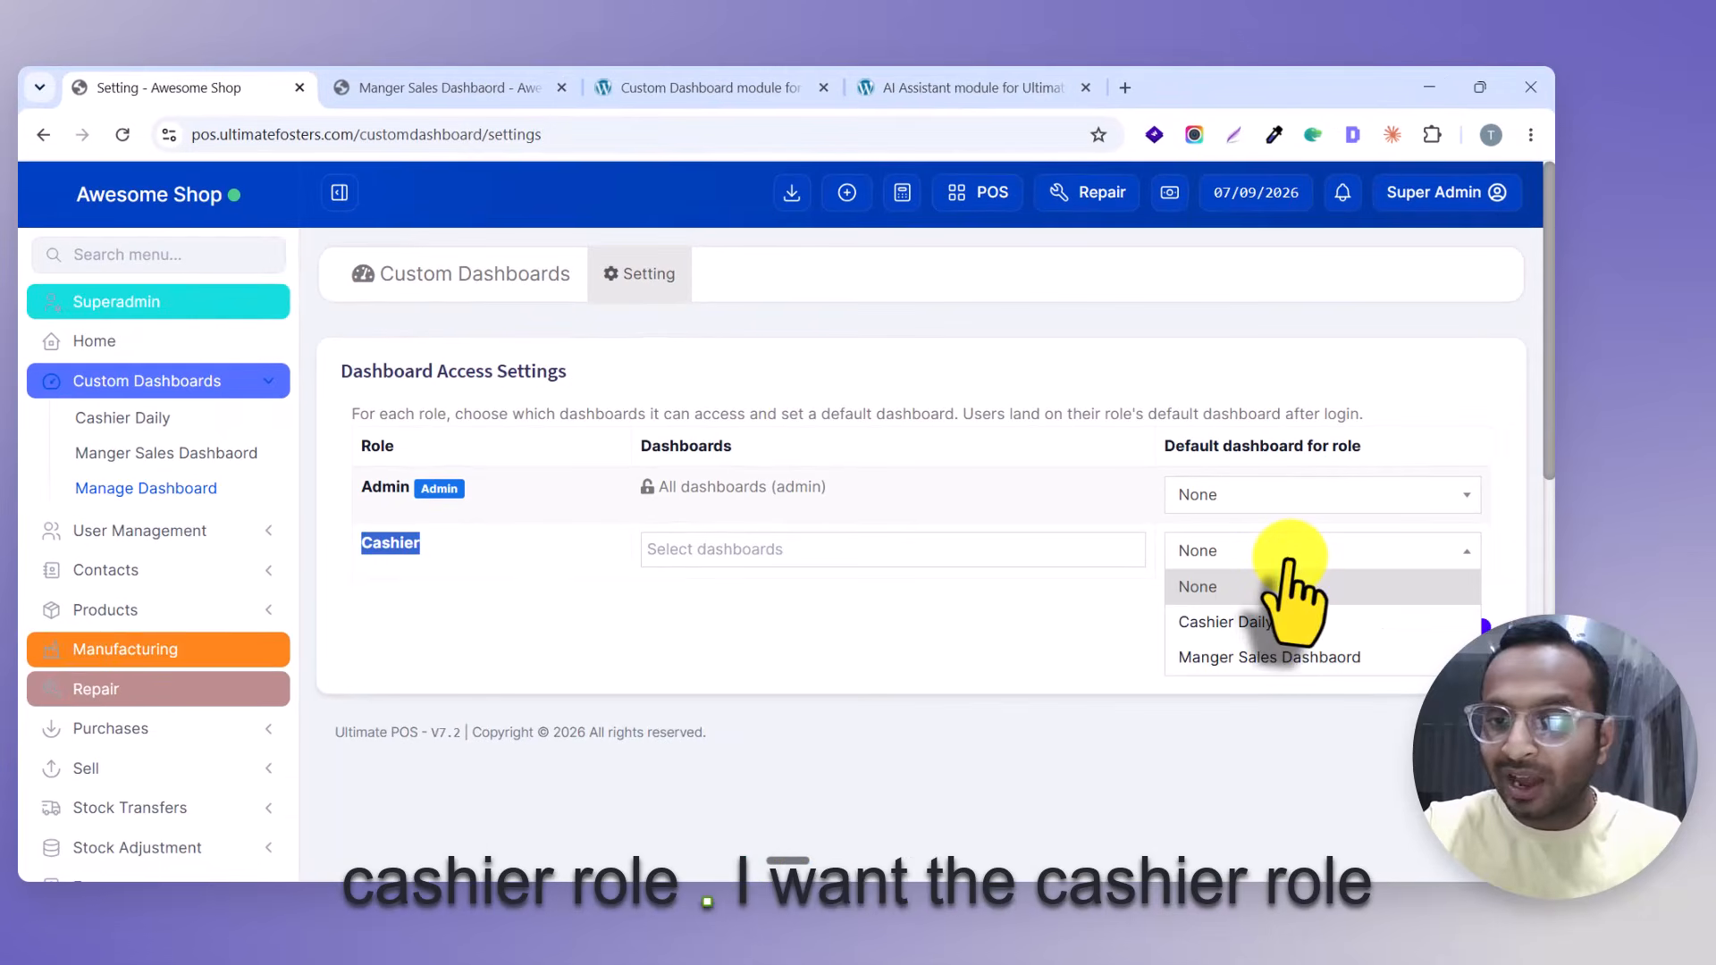
left_click(1269, 622)
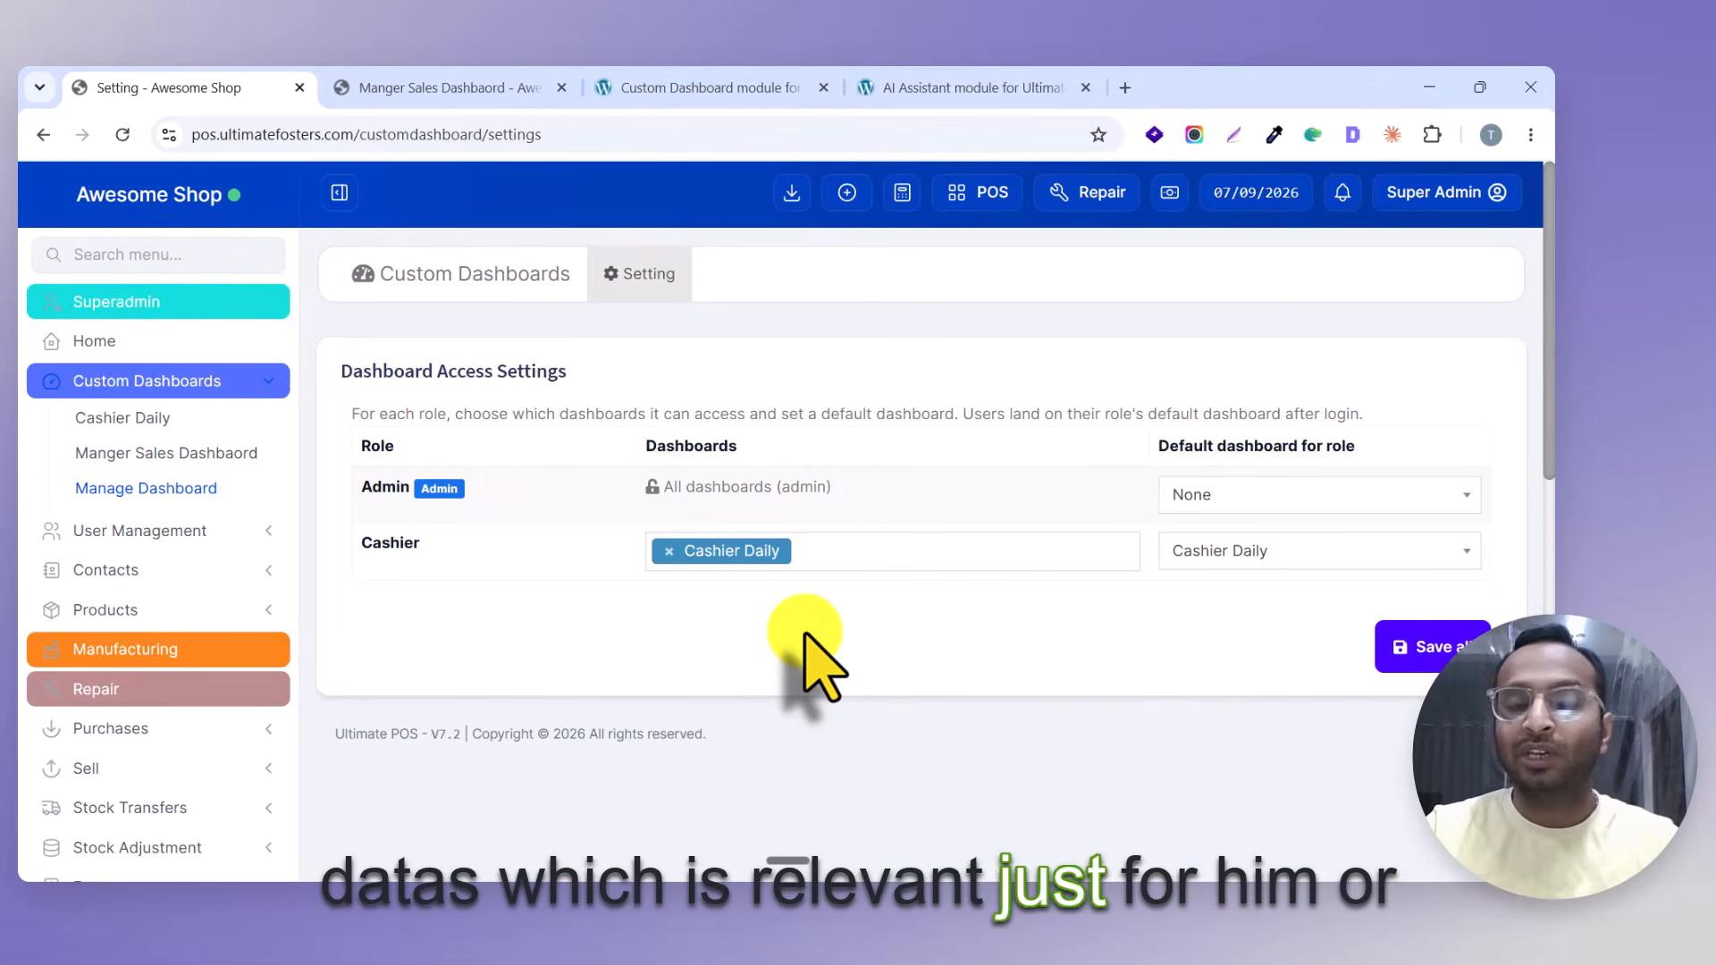
Set Manger Sales Dashbaord as the Admin role's default dashboard and save all access settings.
left_click(1269, 494)
left_click(1230, 566)
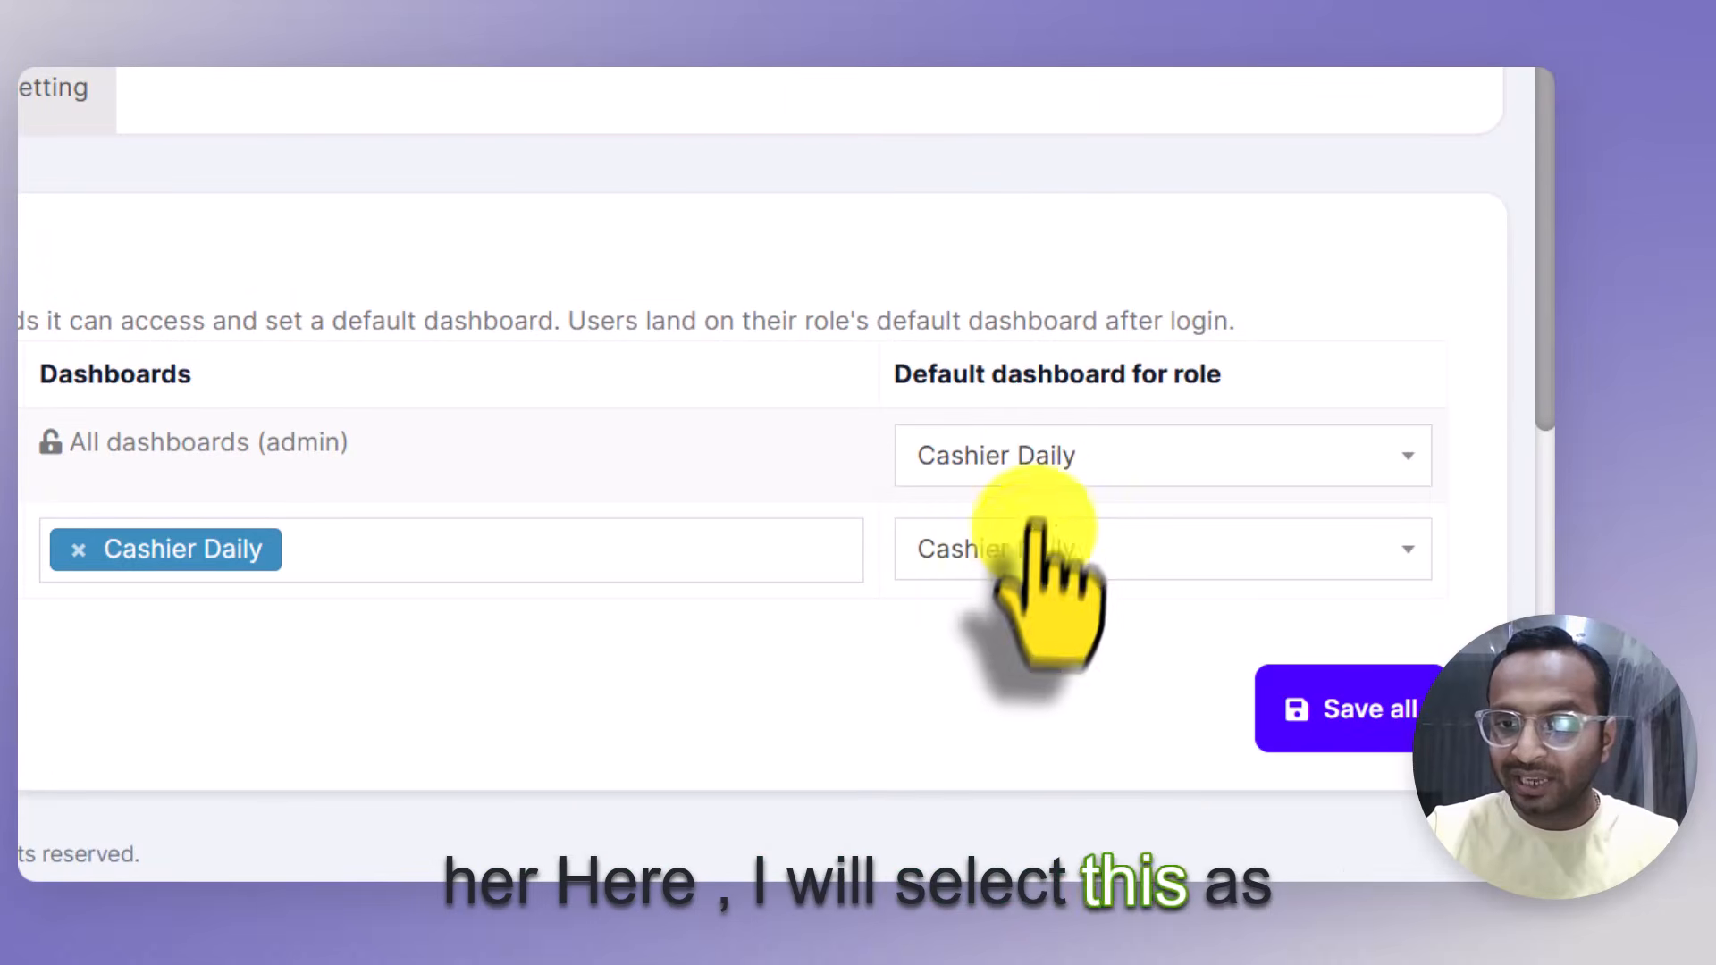
left_click(1044, 466)
left_click(1064, 631)
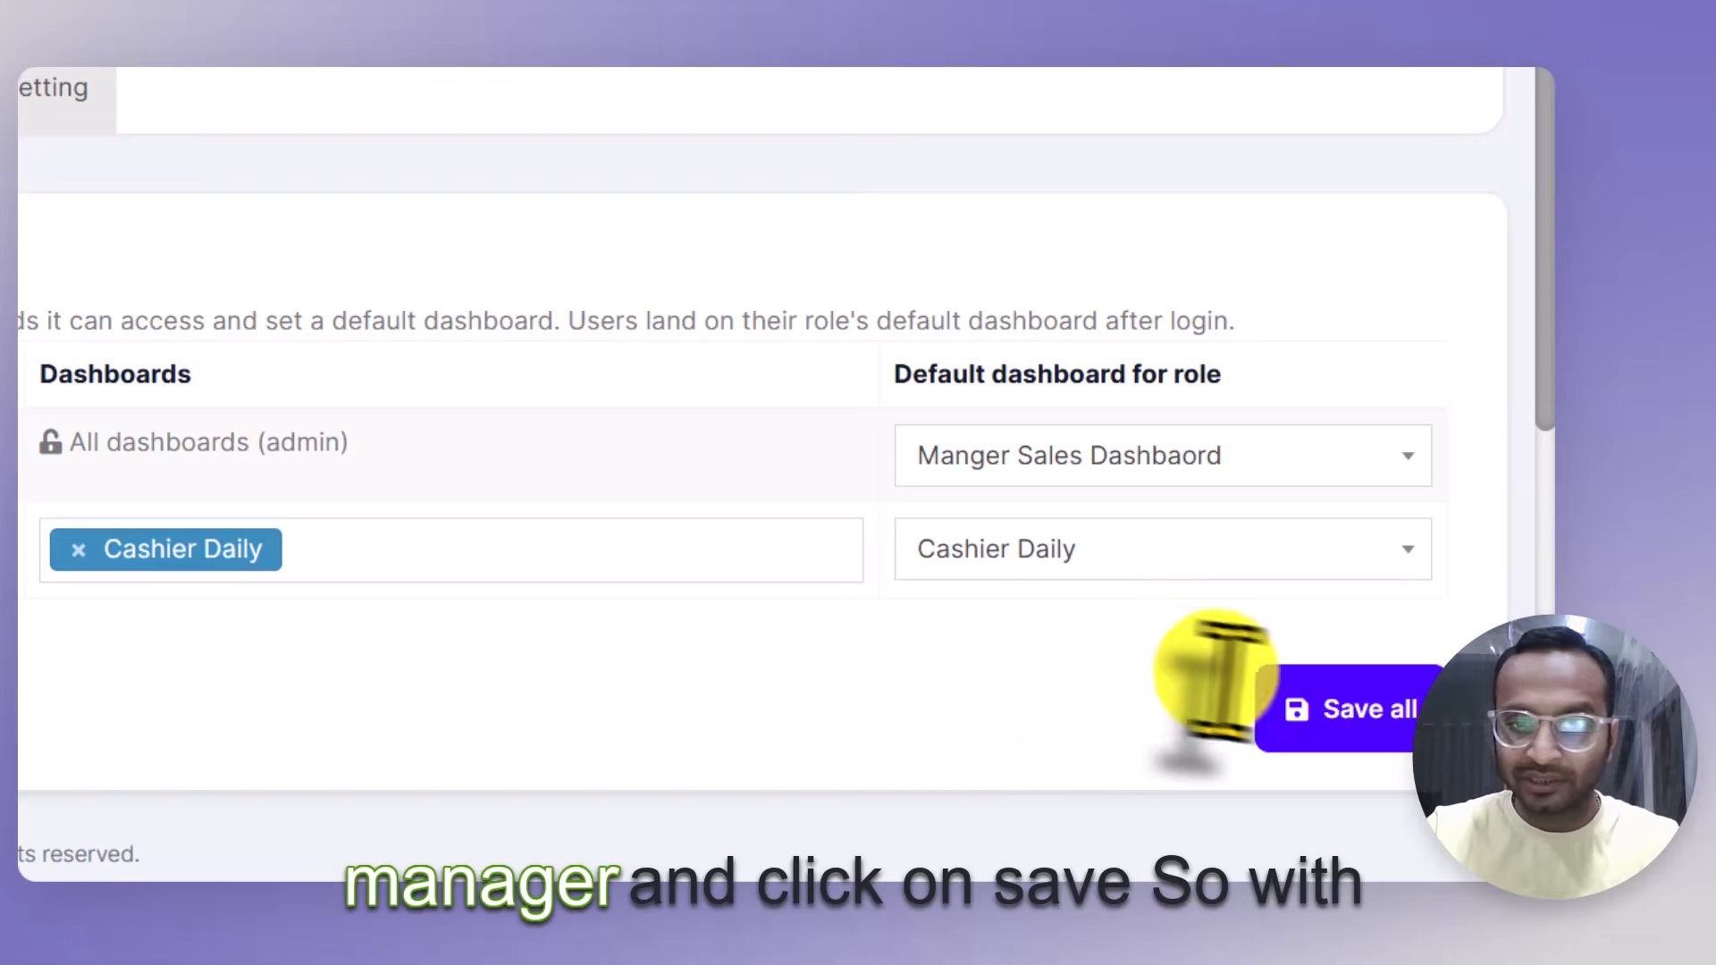
left_click(1351, 706)
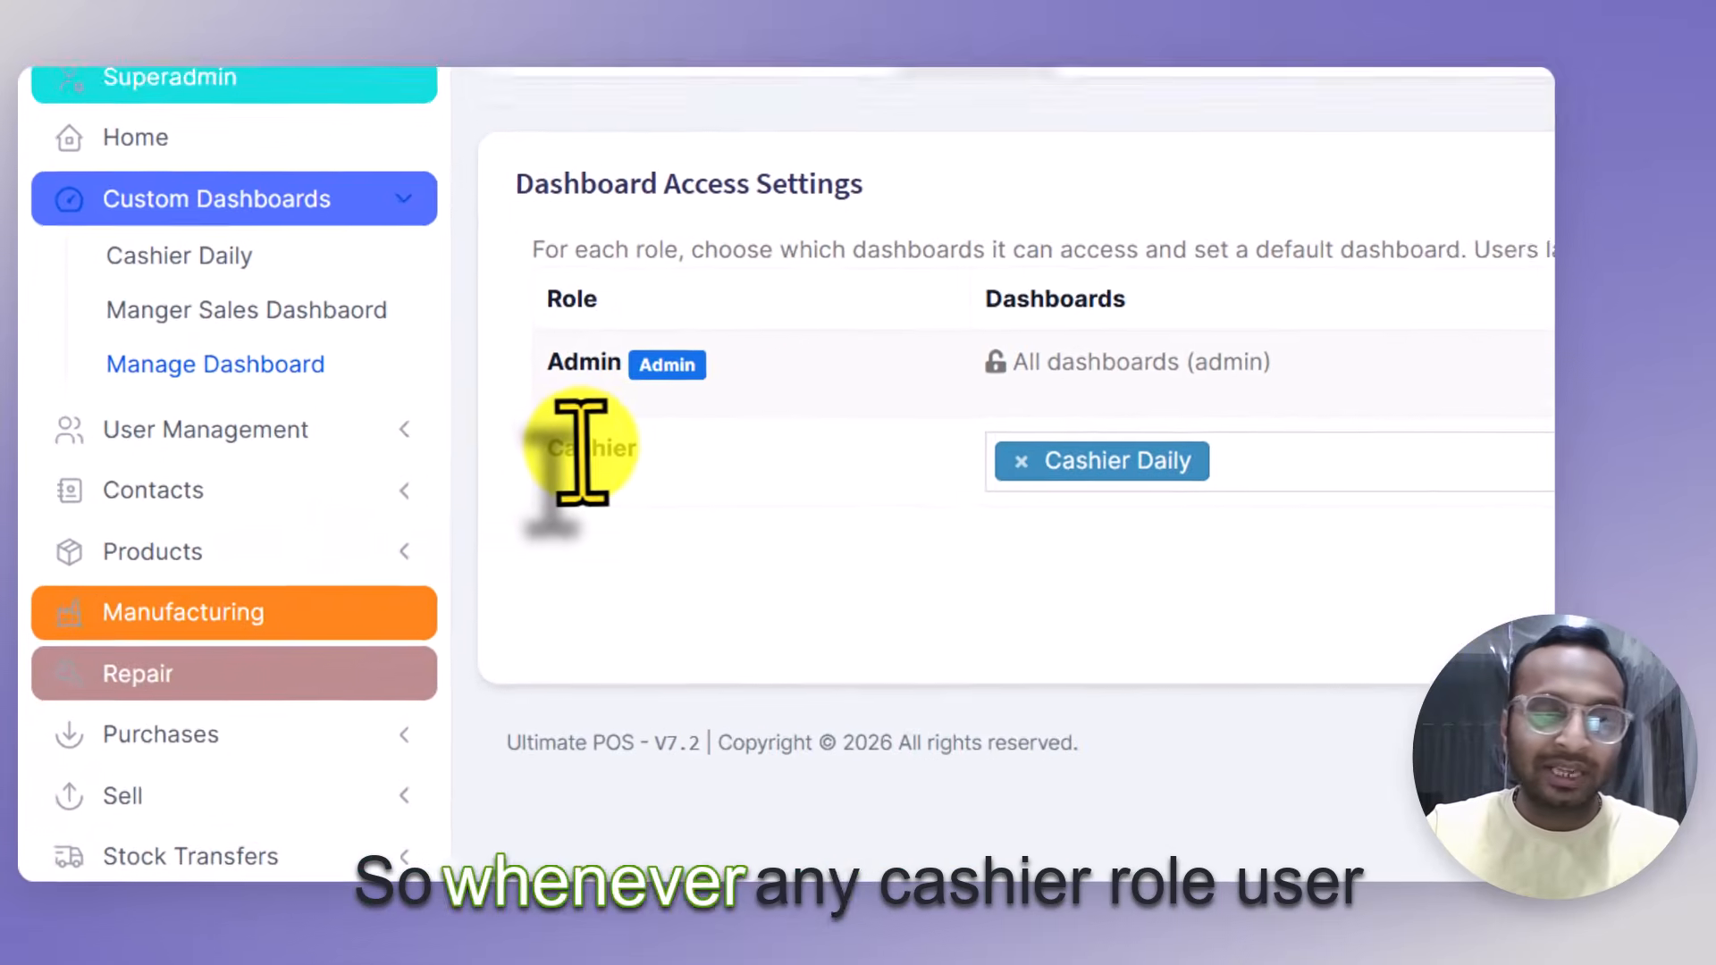
Go back to the Custom Dashboards list and take a look at the AI Assistant module's product page.
double_click(410, 534)
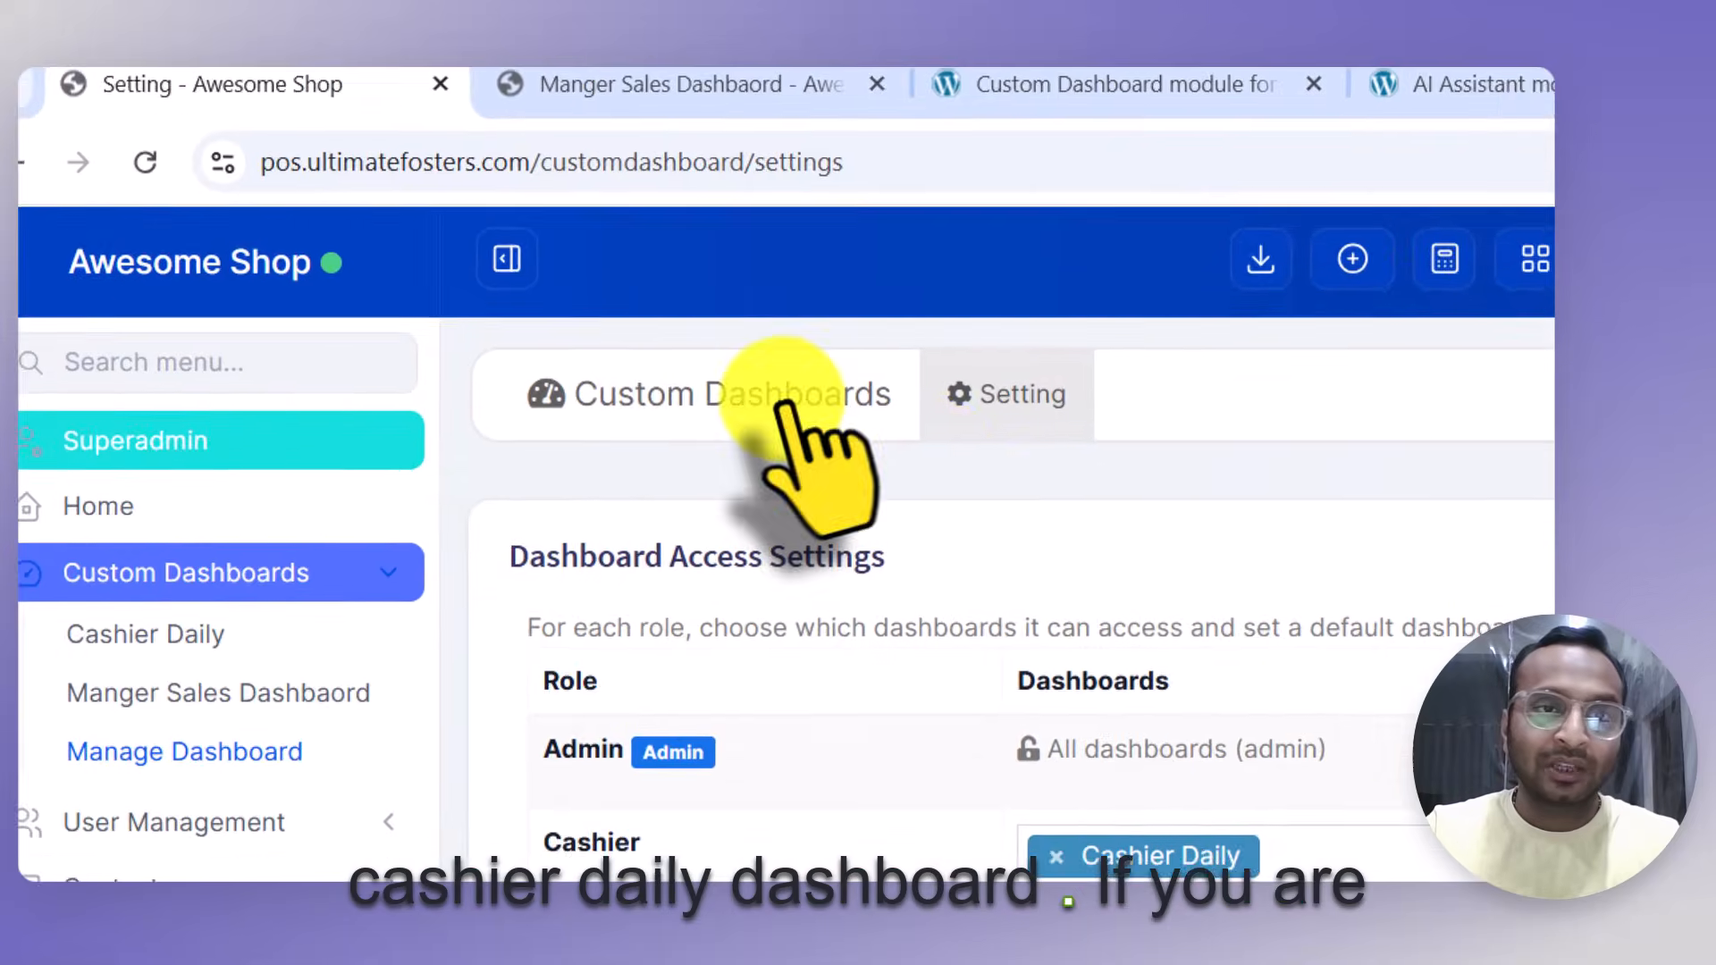
left_click(787, 394)
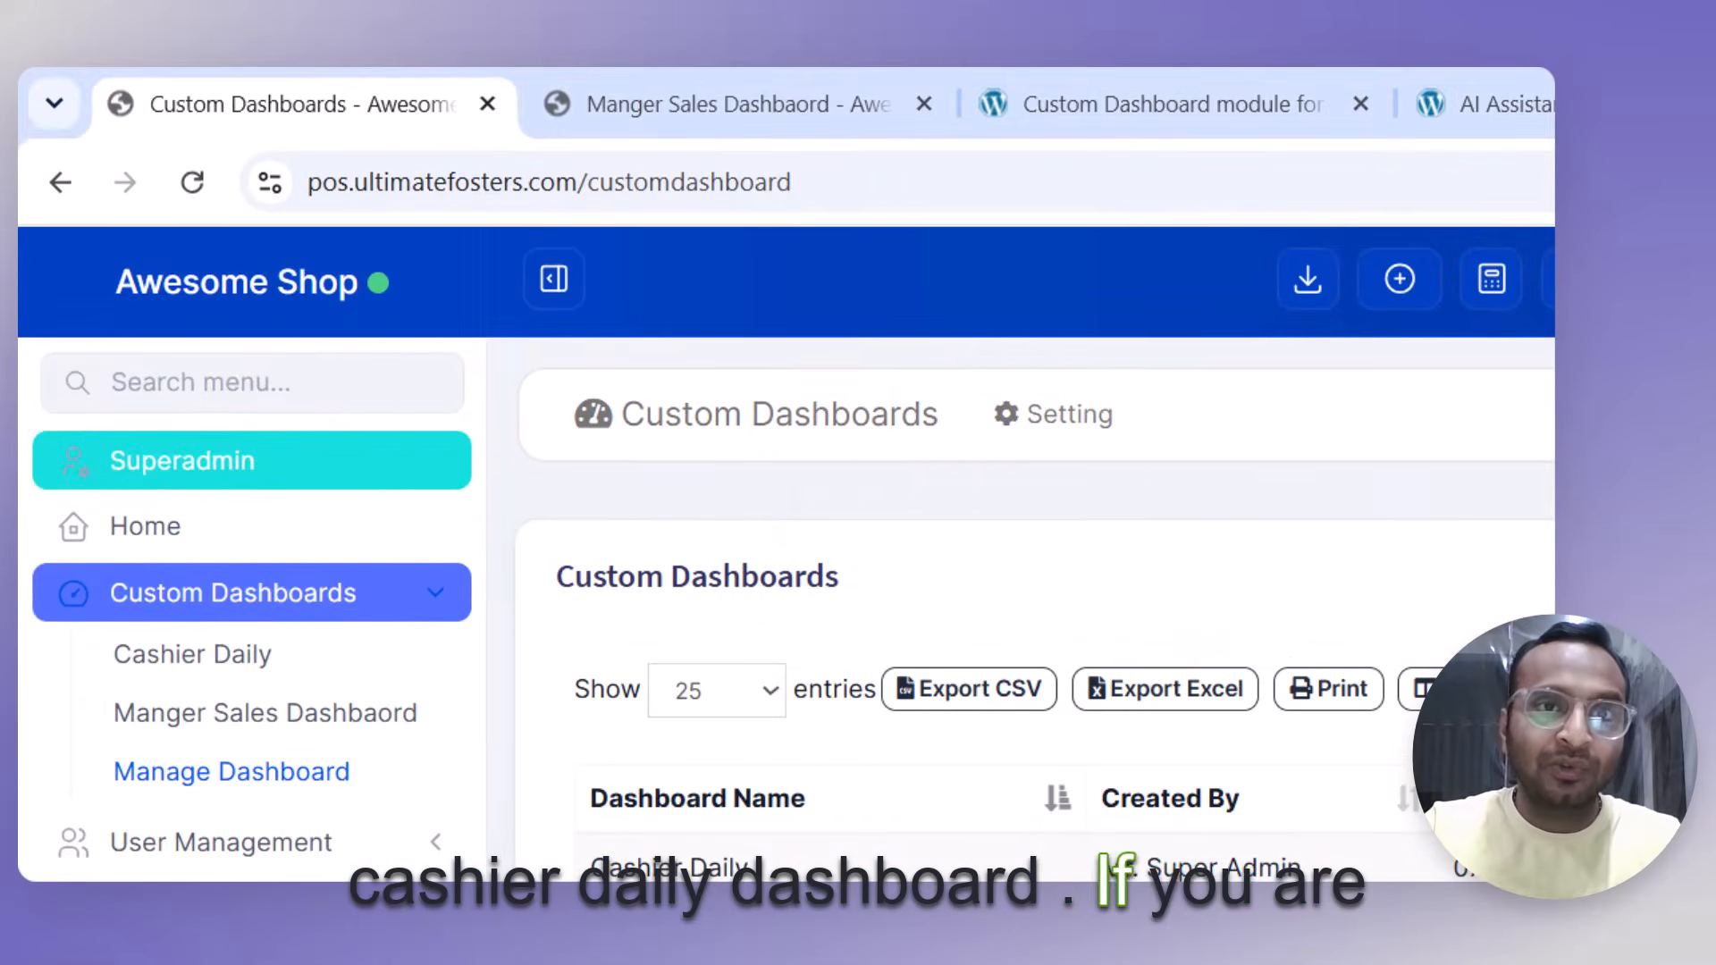
left_click(1520, 105)
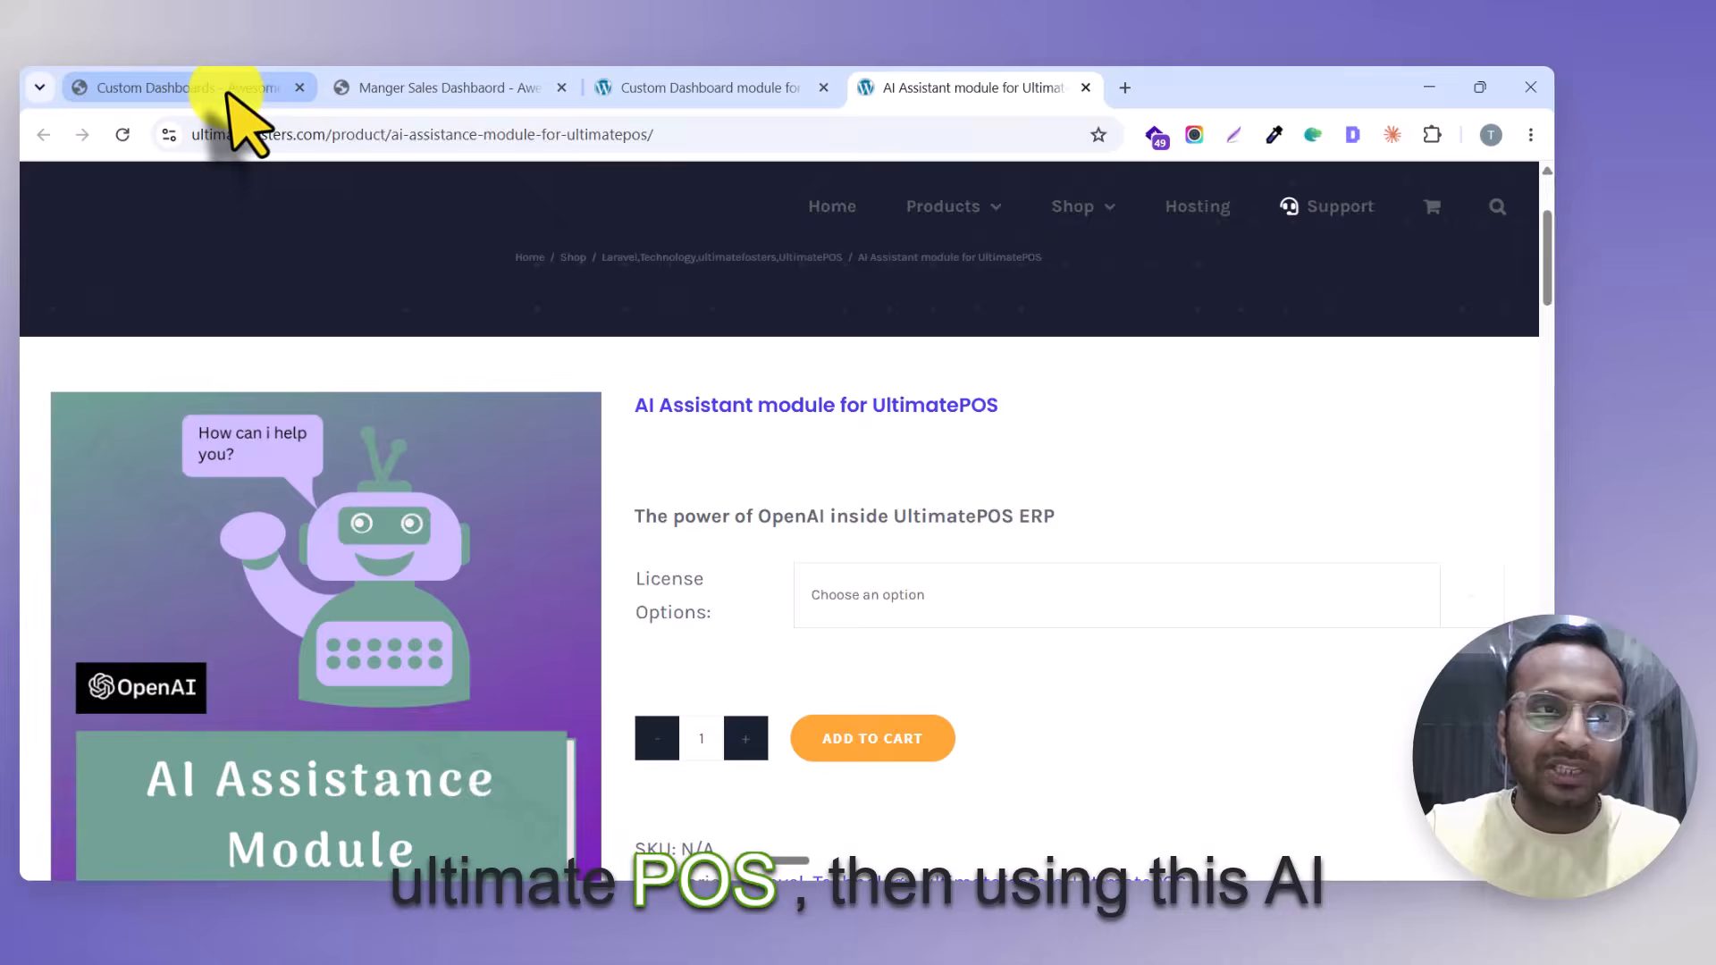
left_click(215, 86)
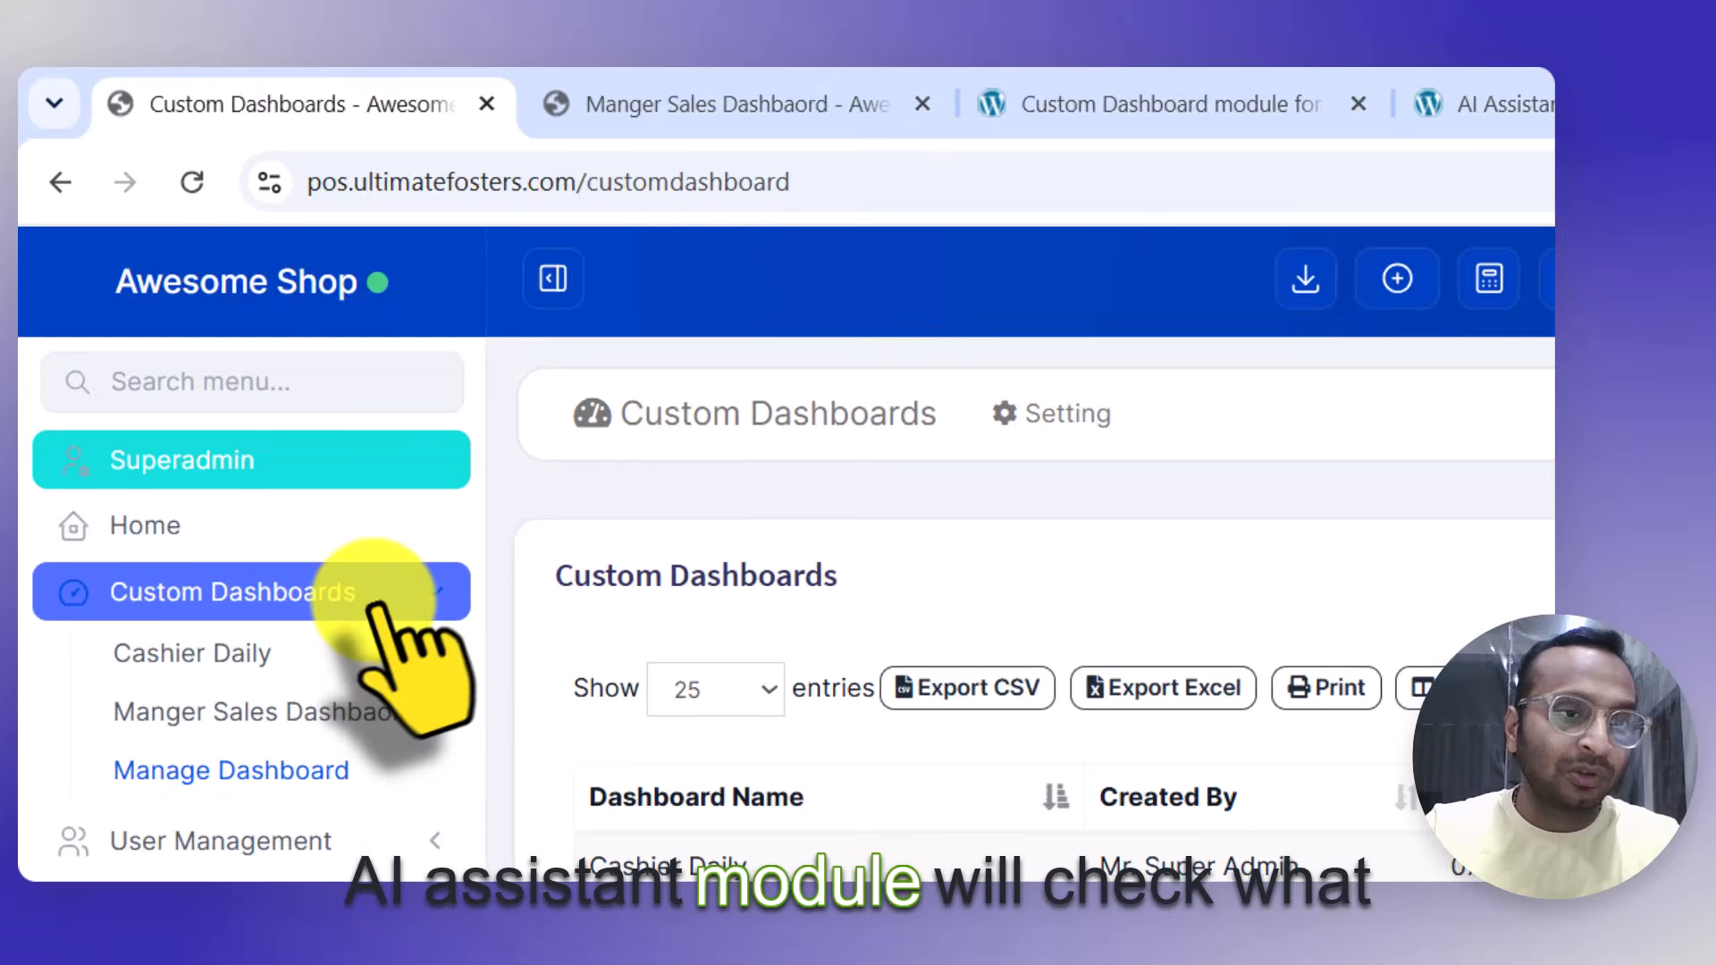
left_click(232, 391)
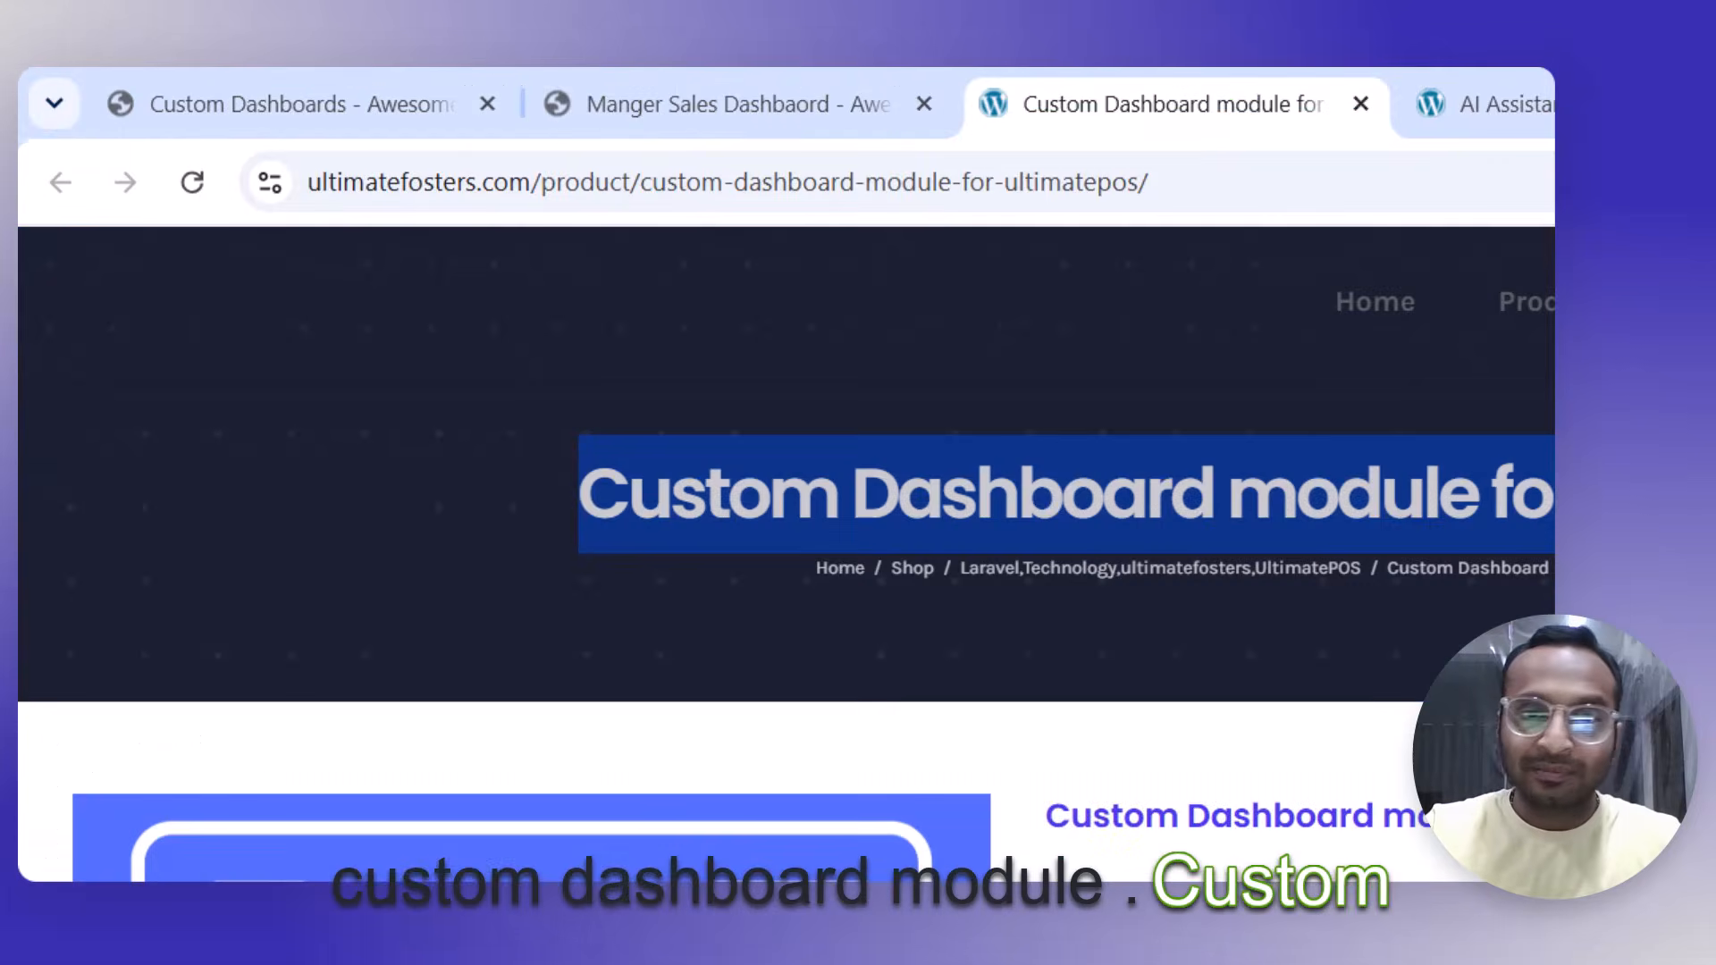
Review the available license options on the Custom Dashboard module's product page.
scroll(1065, 548, "down", 2)
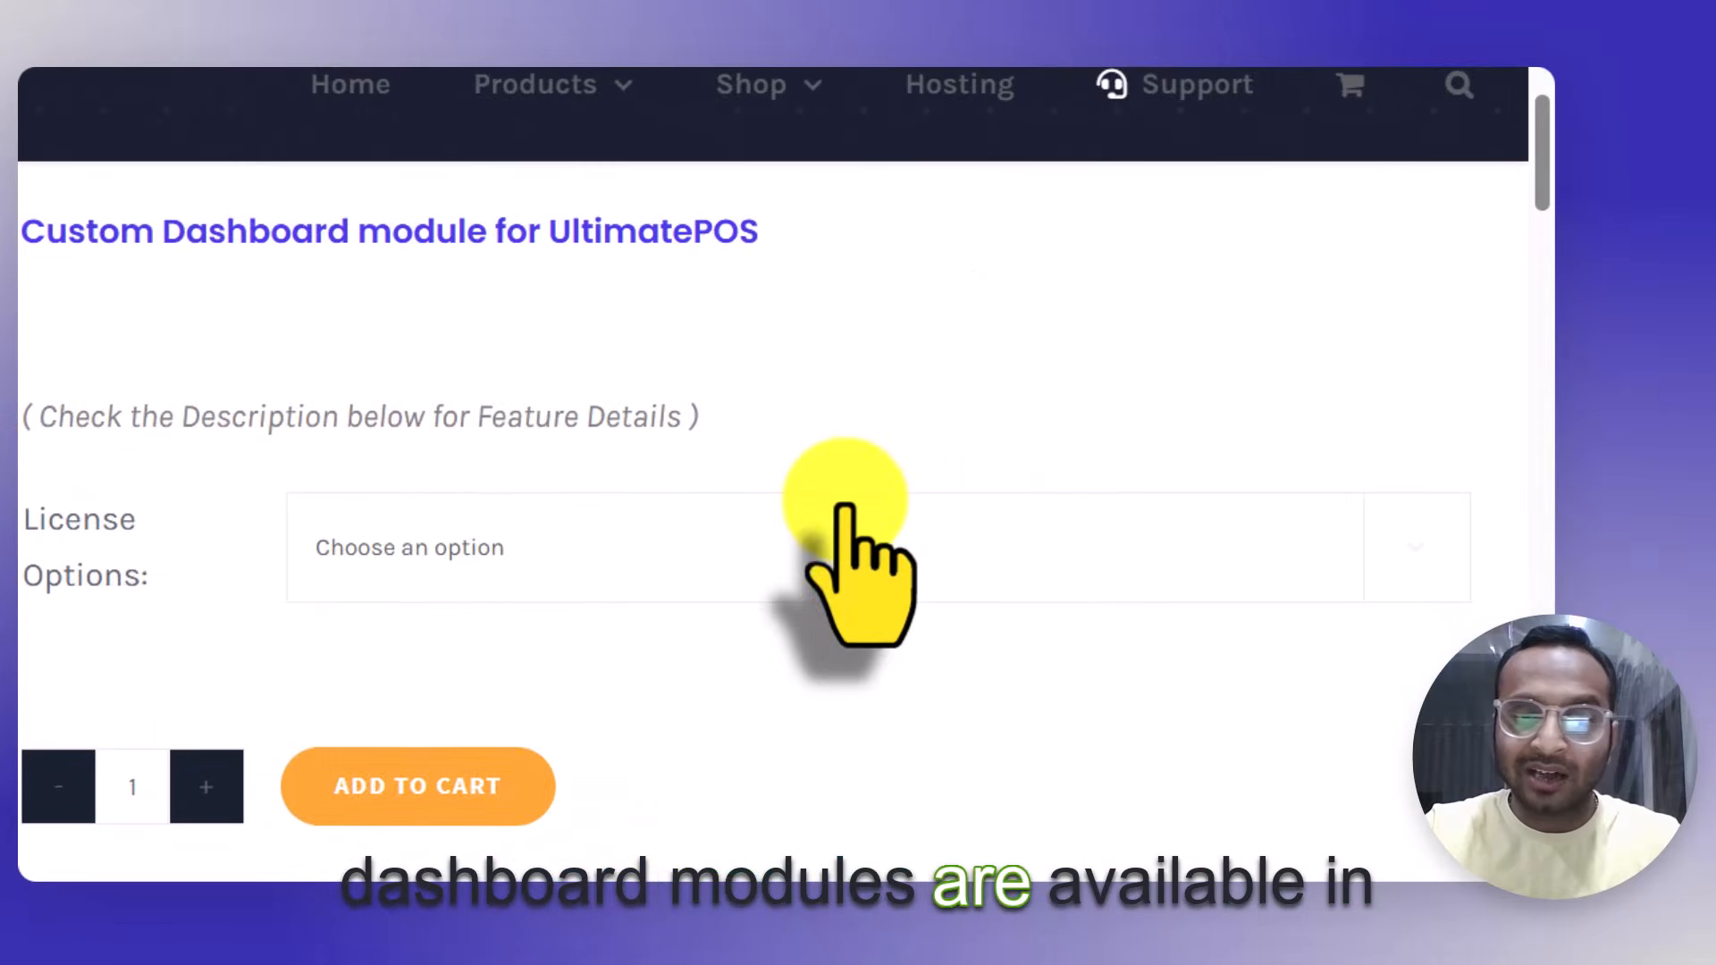
scroll(715, 478, "down", 1)
left_click(551, 406)
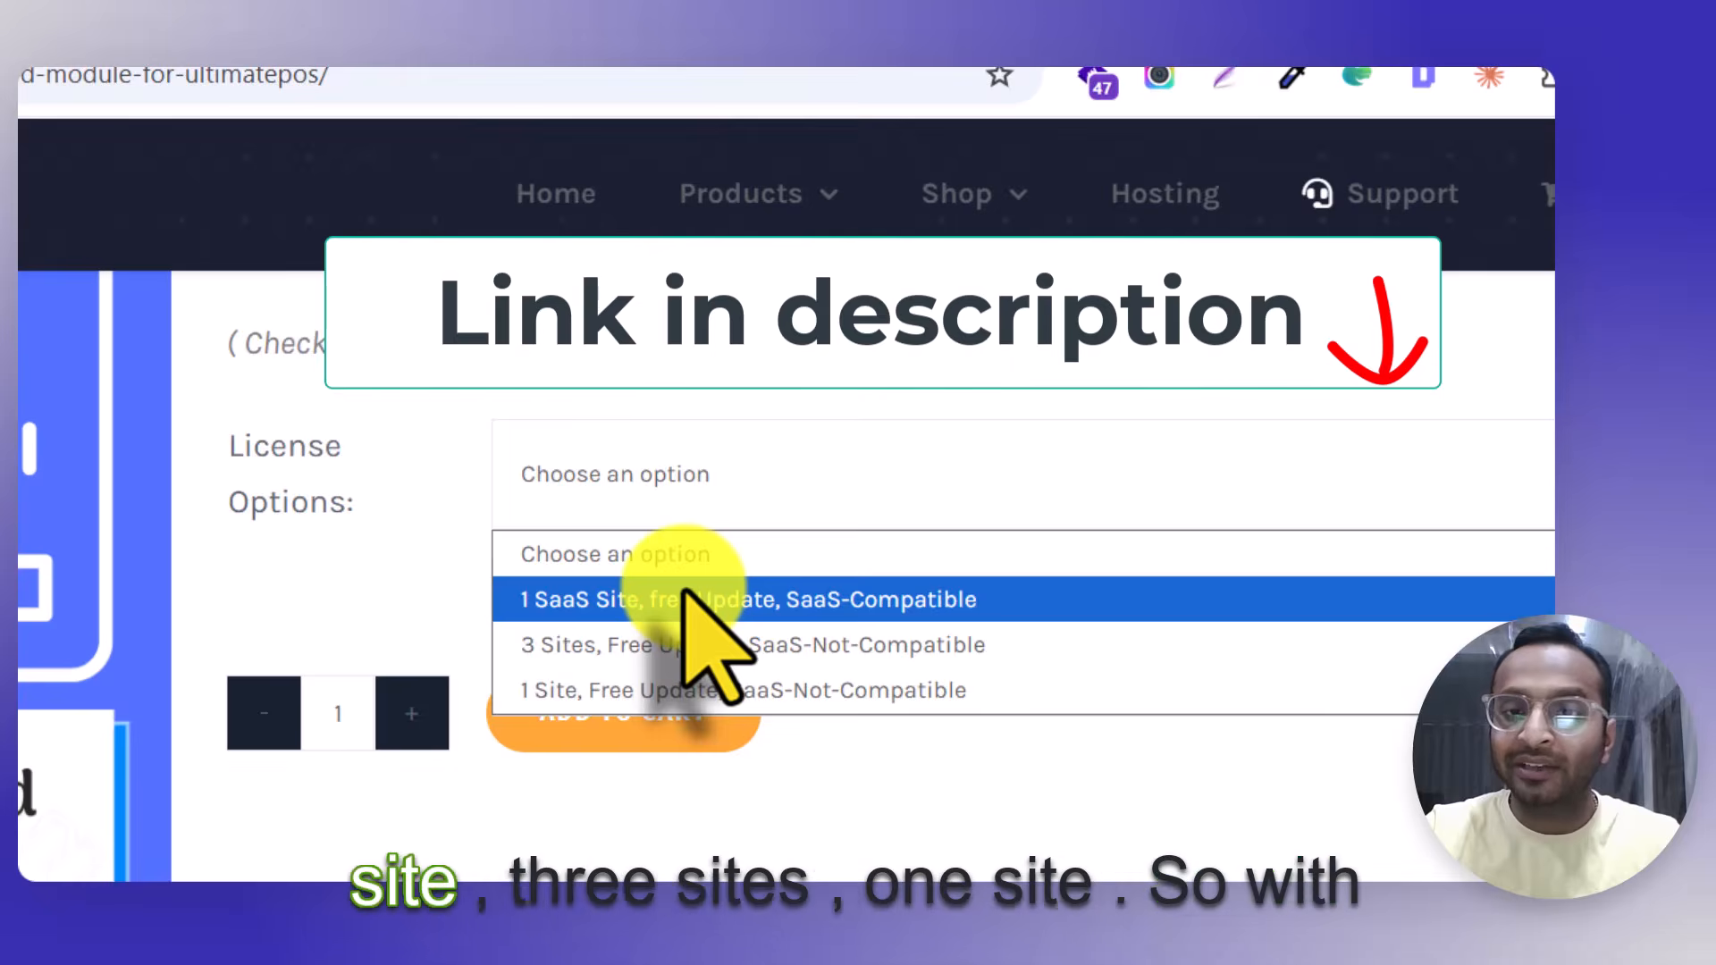
key("Down")
key("Down")
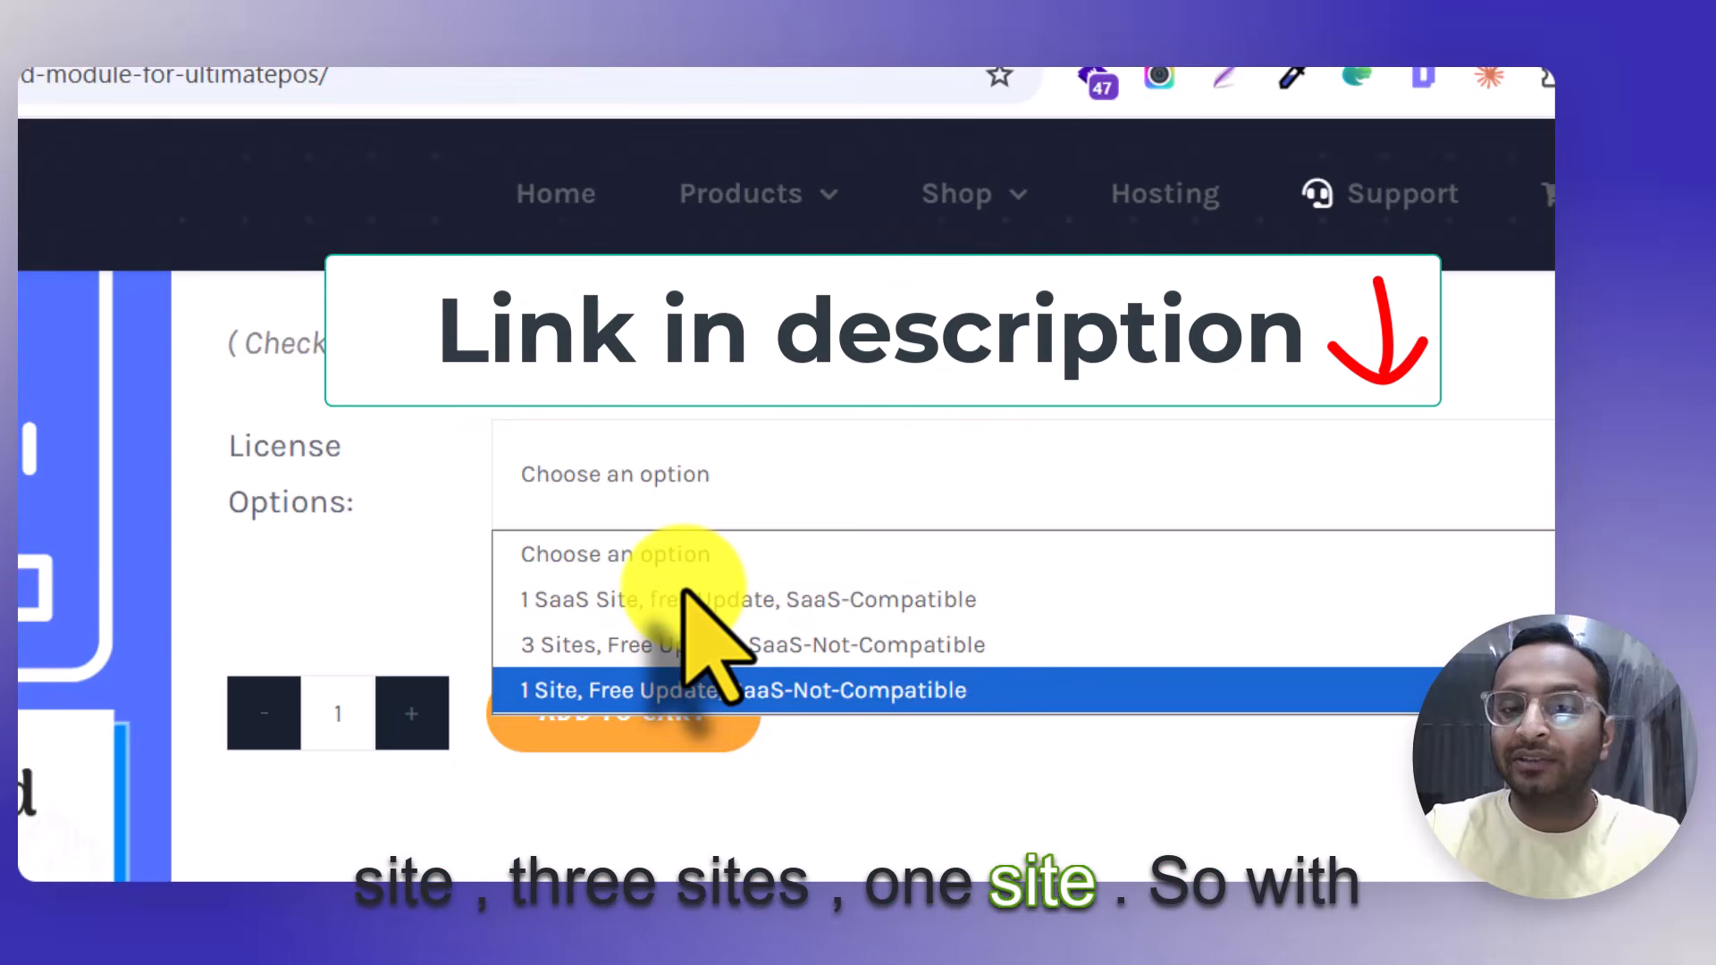
key("Up")
key("Up")
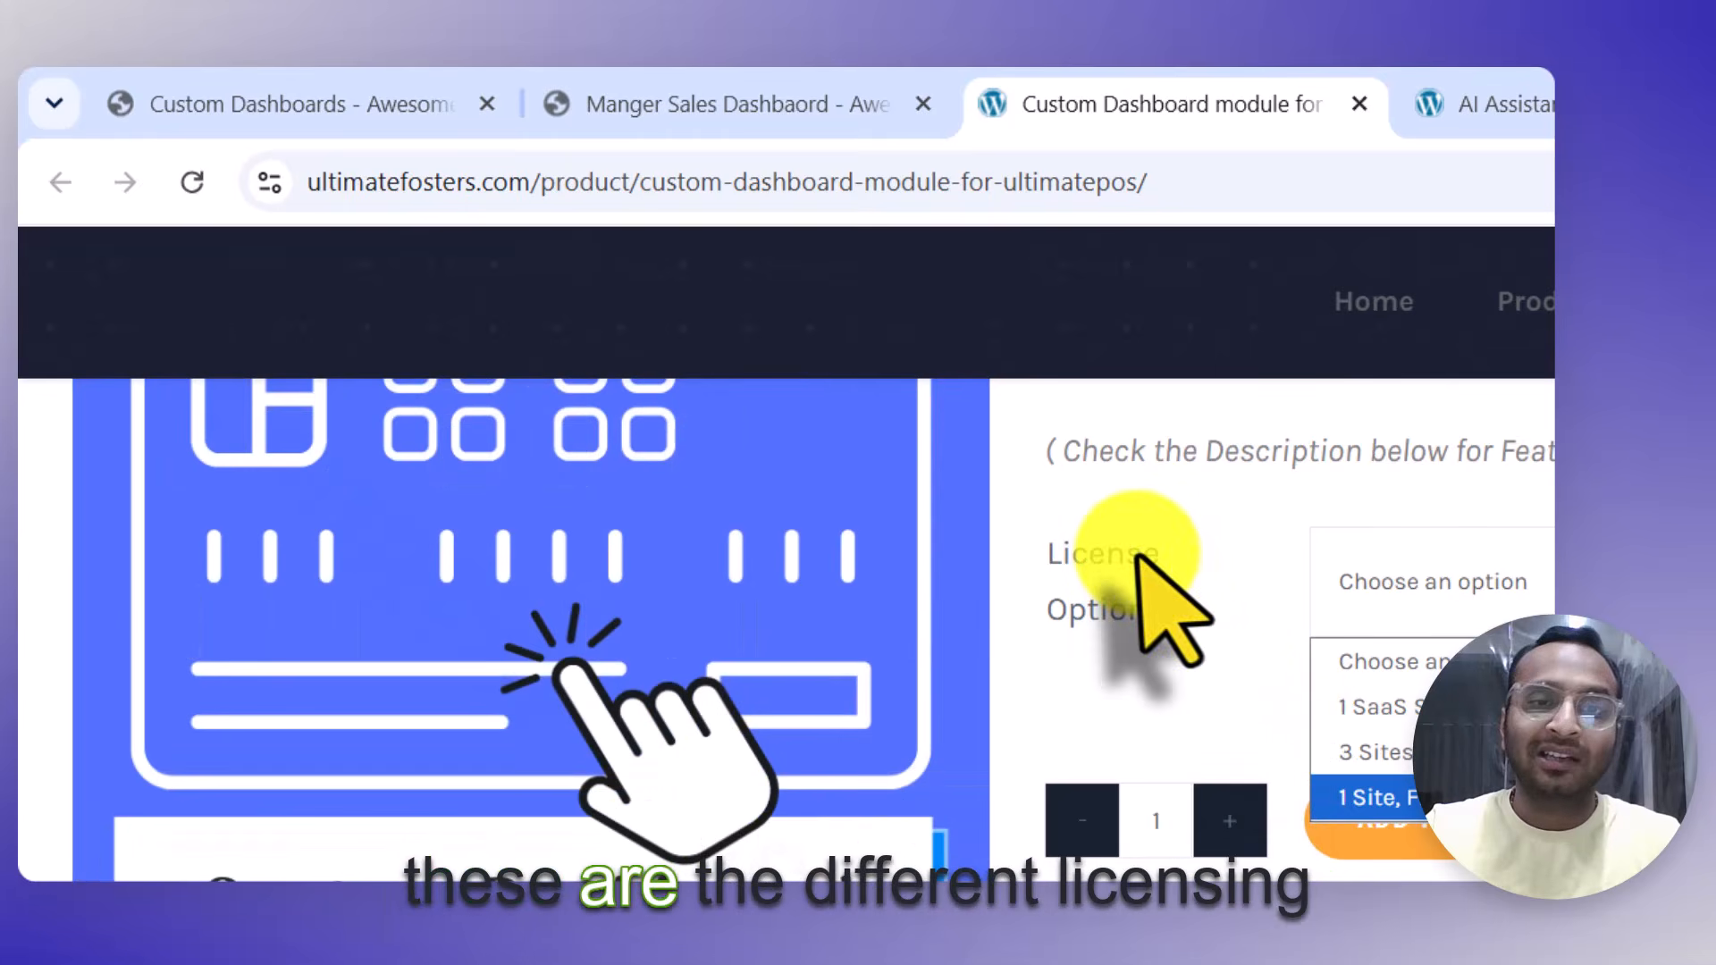
Switch back to the Custom Dashboards list, look through the pre-built template gallery, and close it.
scroll(1137, 556, "up", 1)
scroll(1133, 590, "up", 4)
left_click(435, 118)
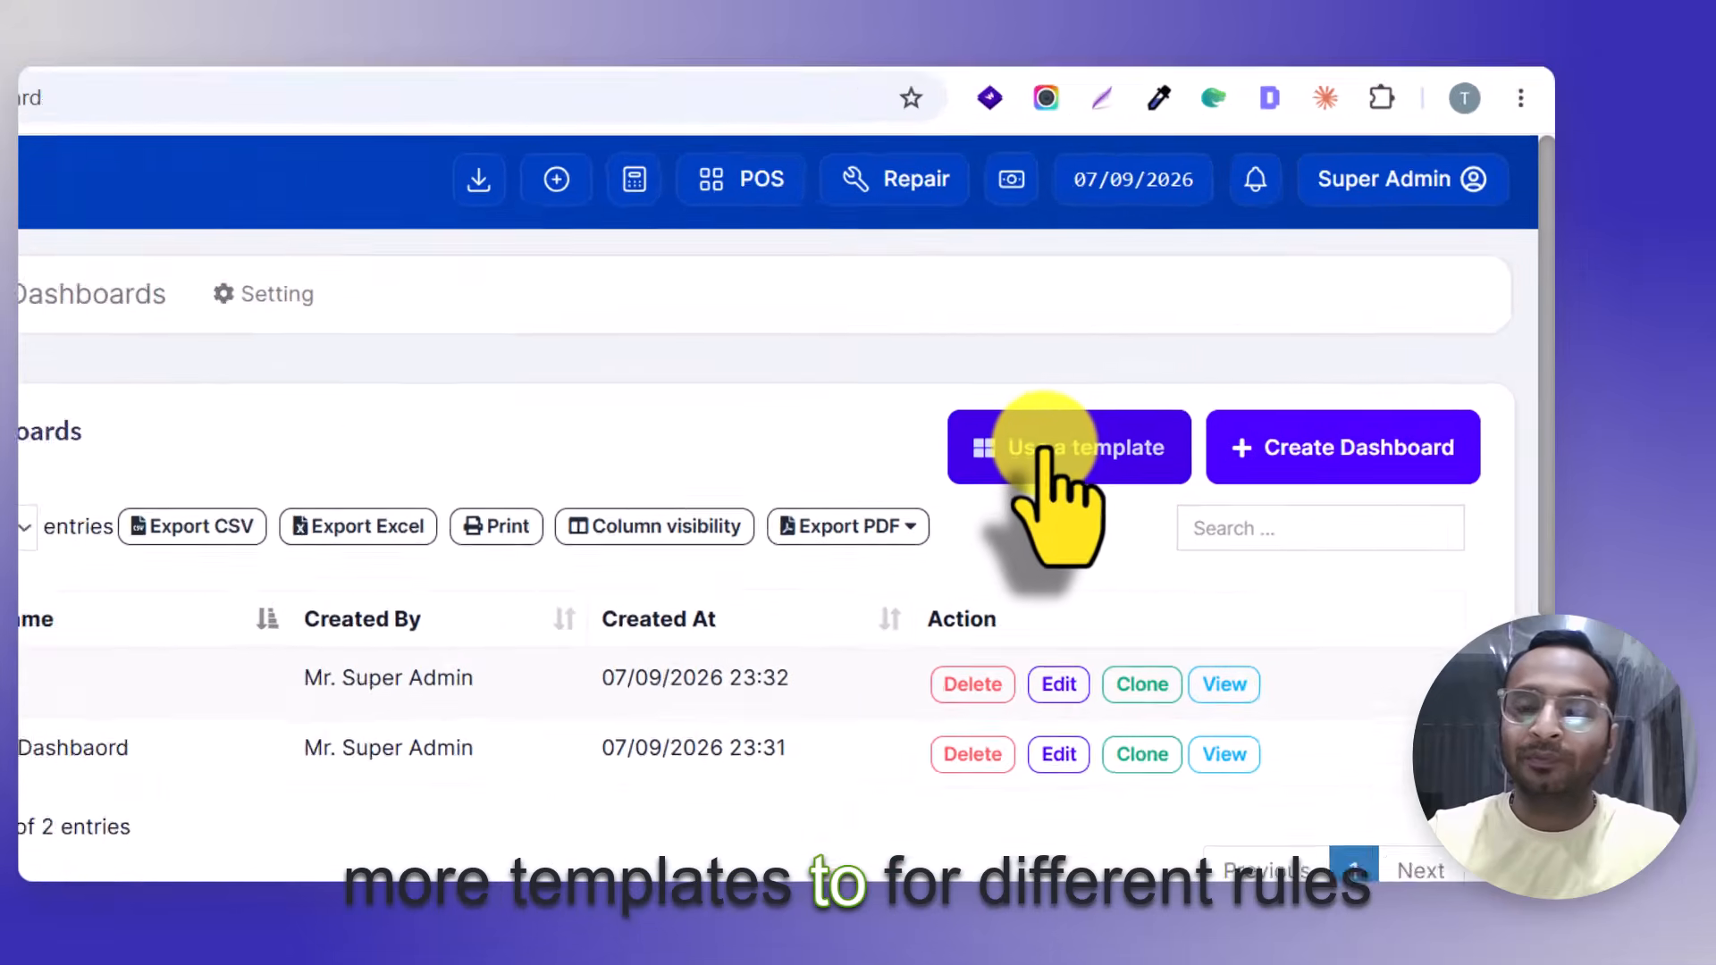
left_click(1052, 451)
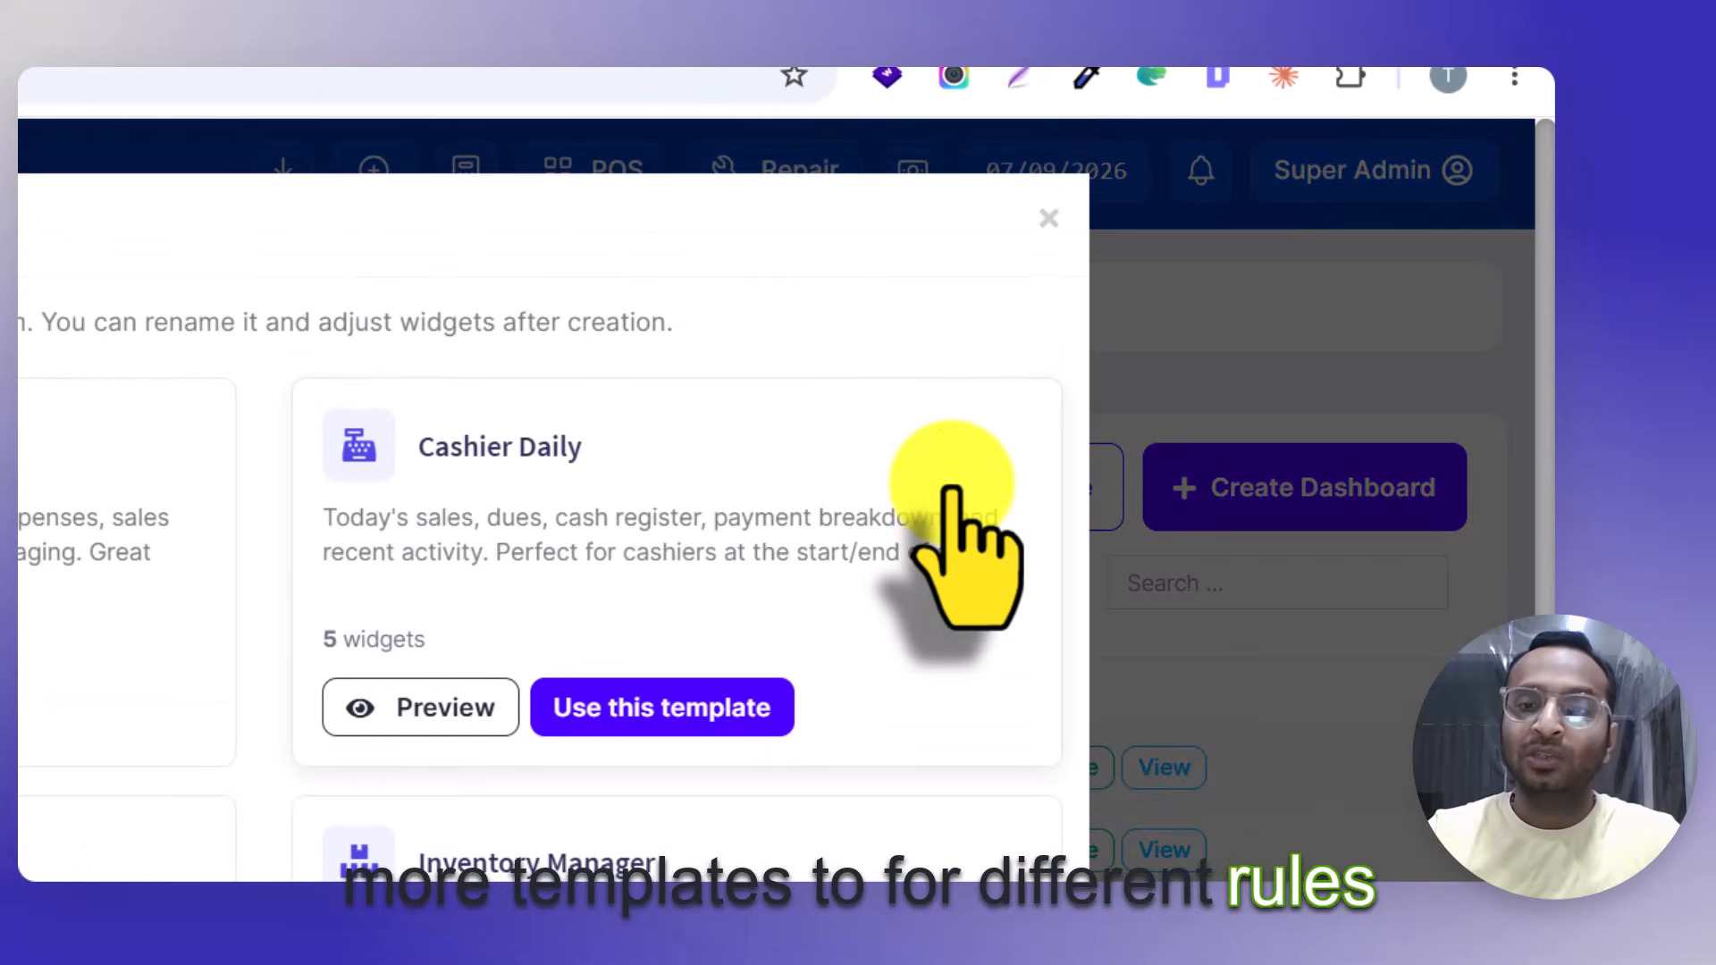
scroll(384, 455, "down", 1)
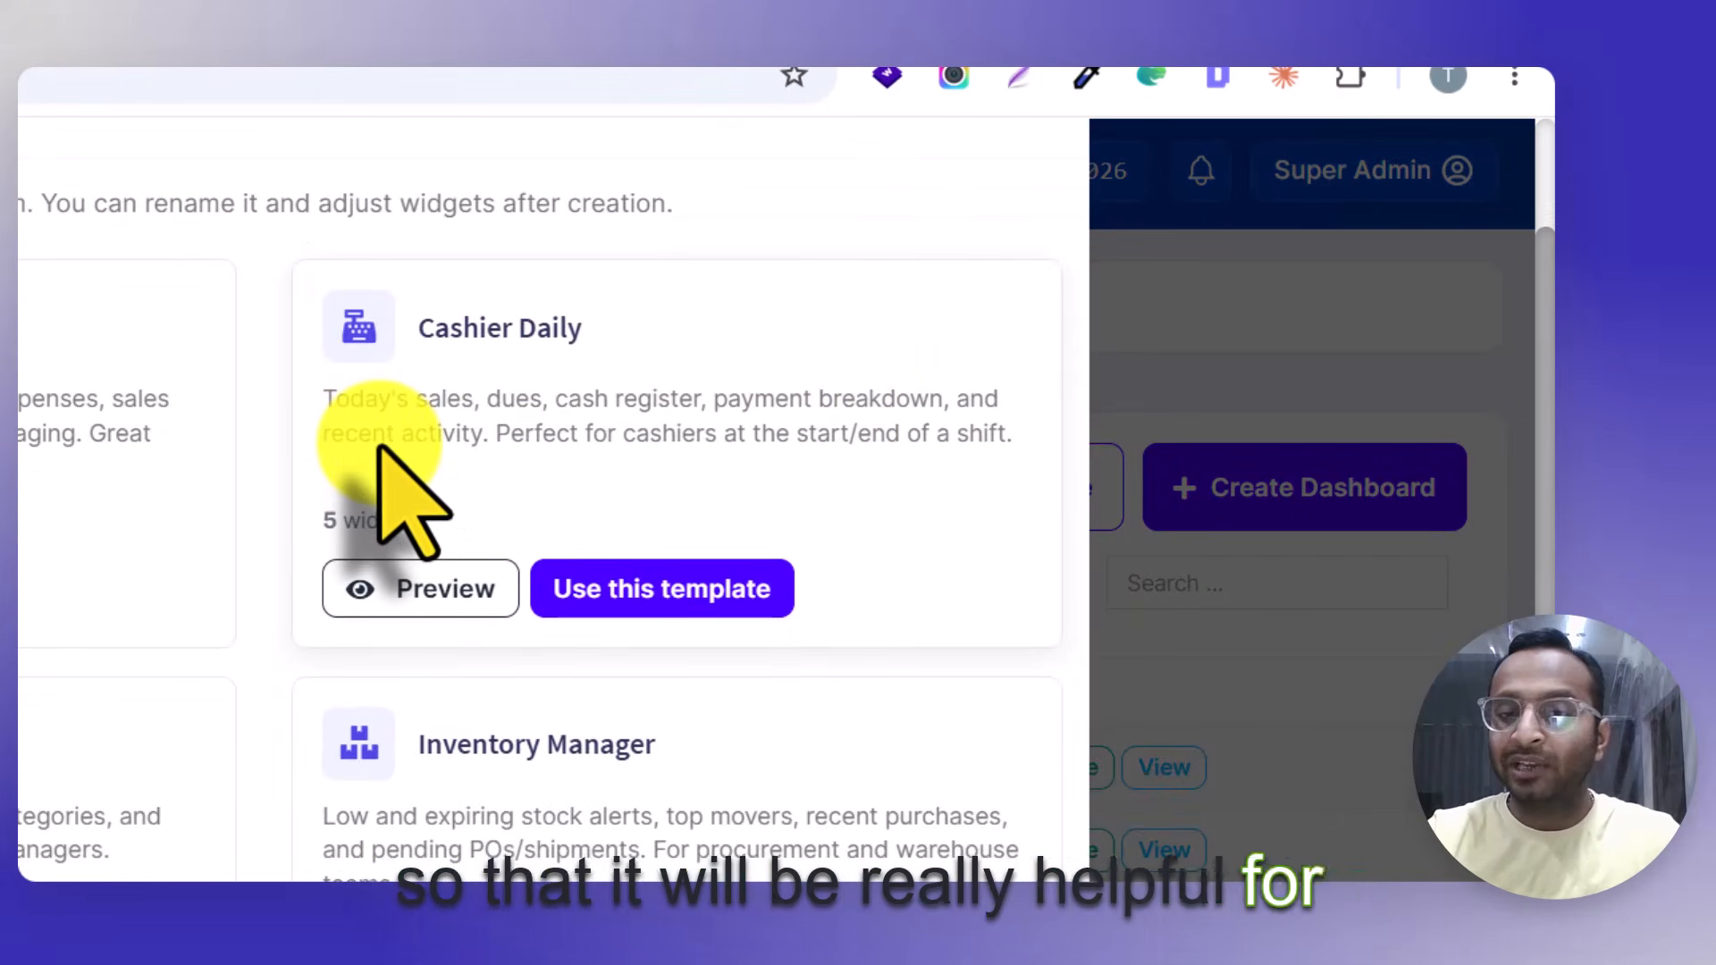
scroll(382, 445, "up", 1)
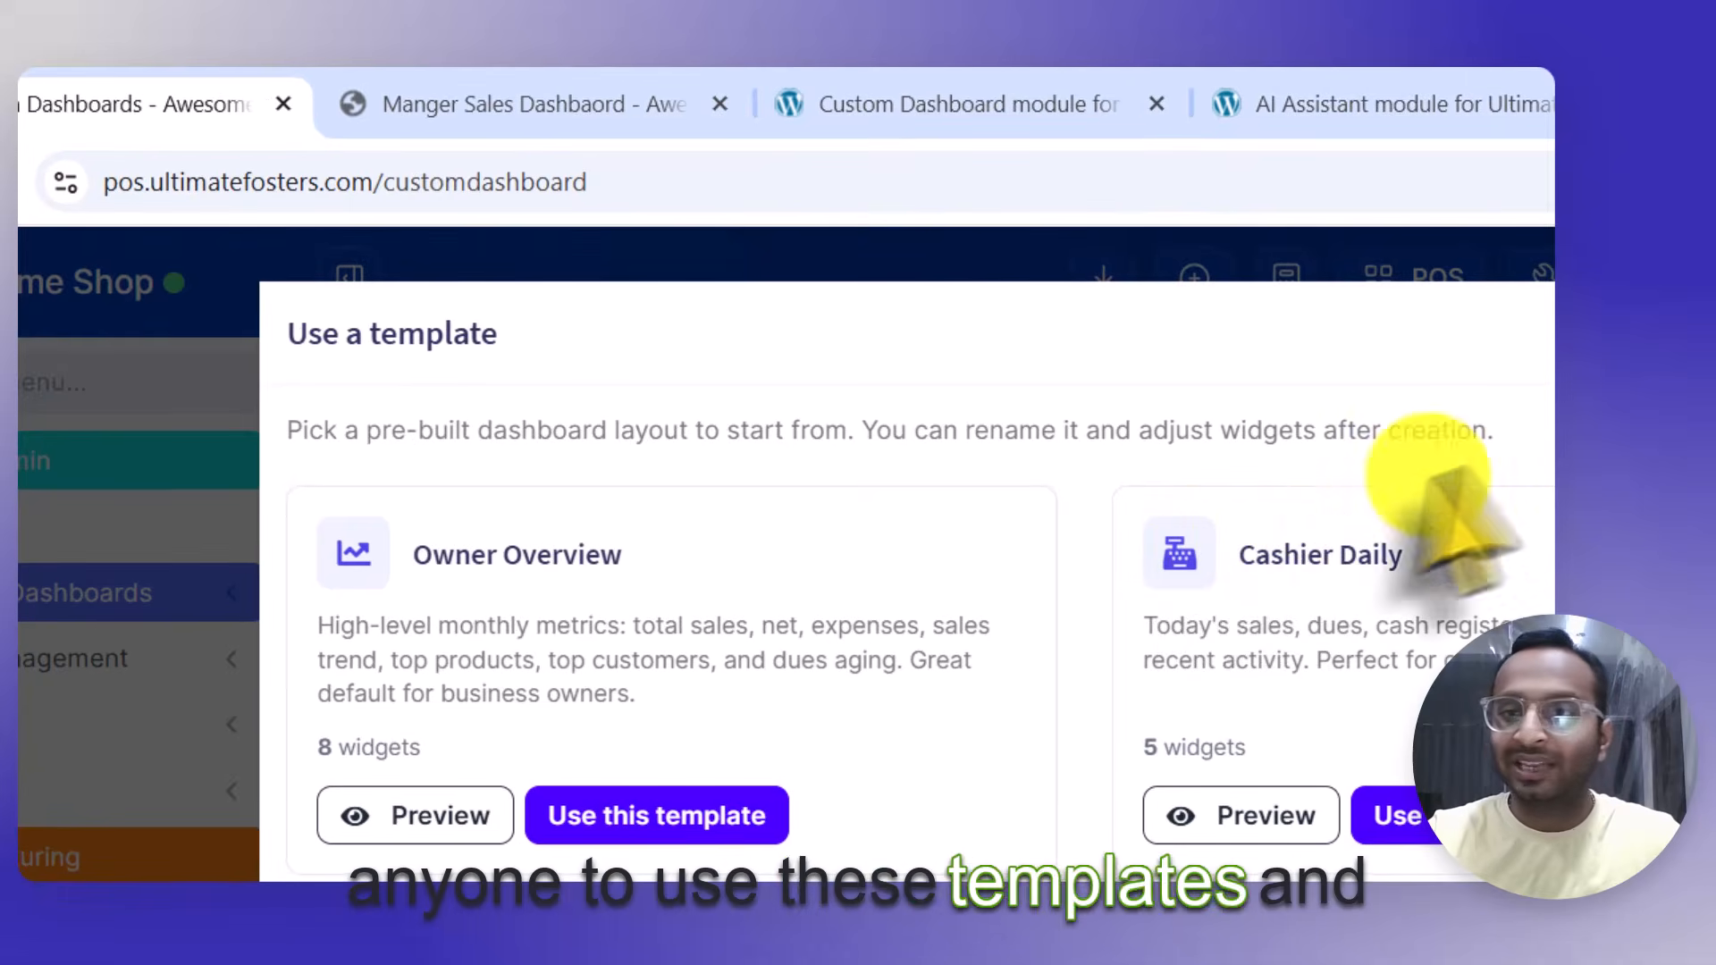
left_click(1153, 239)
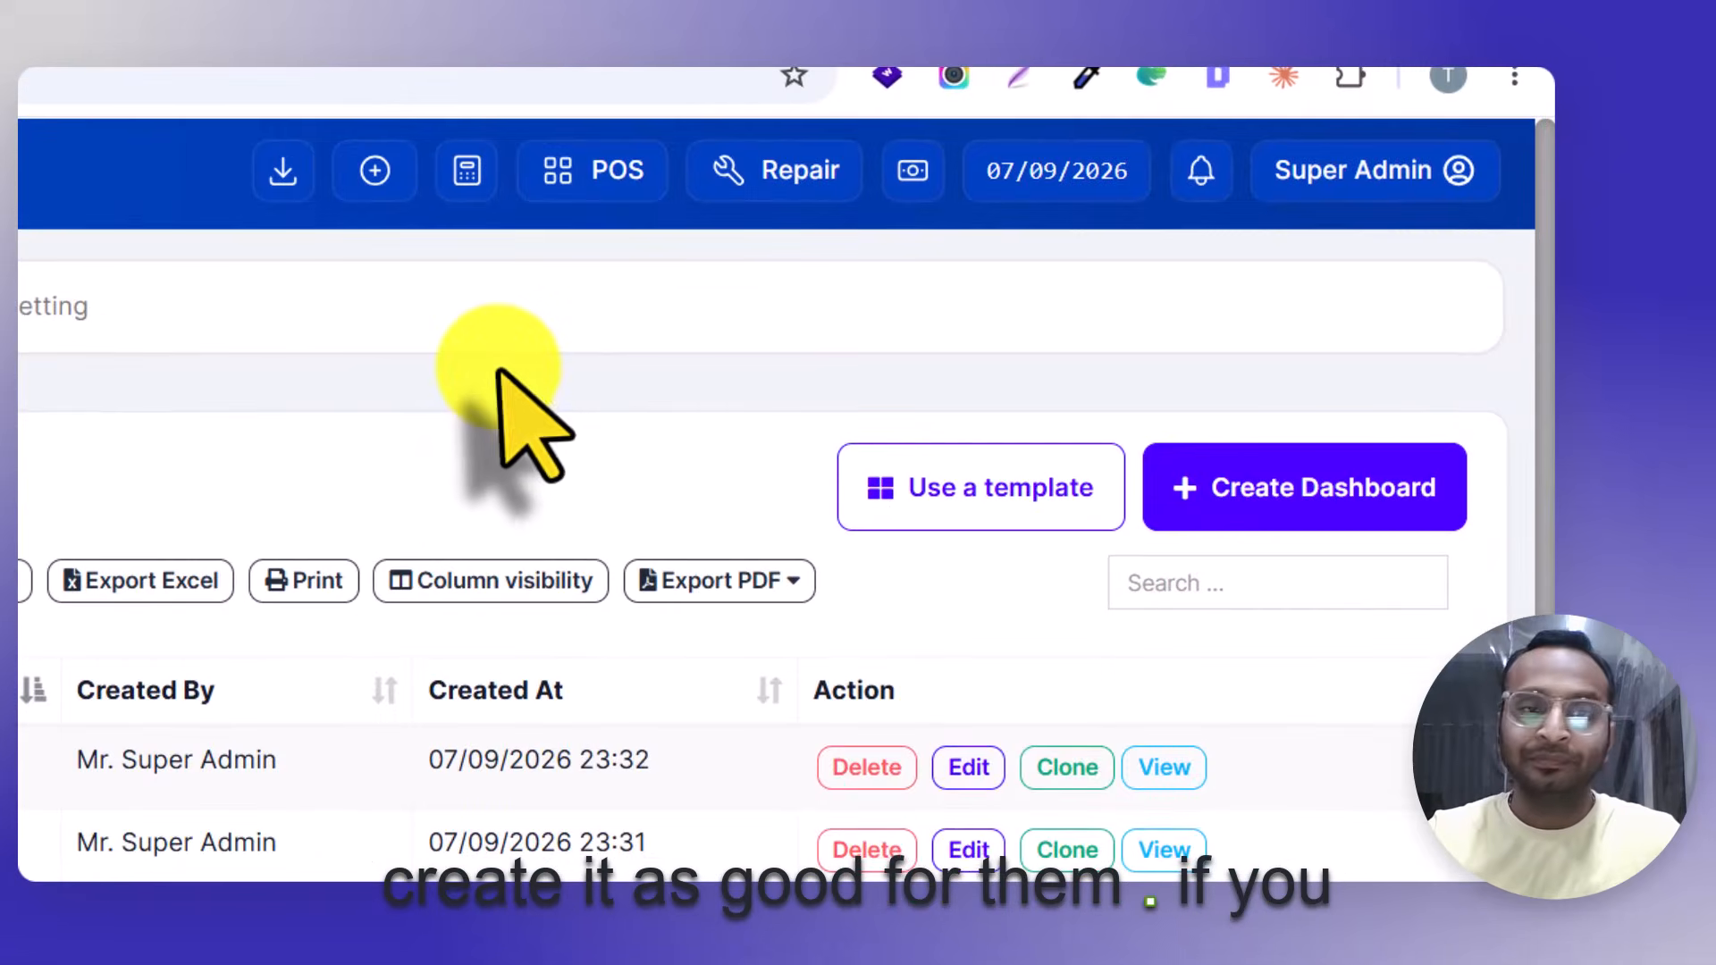